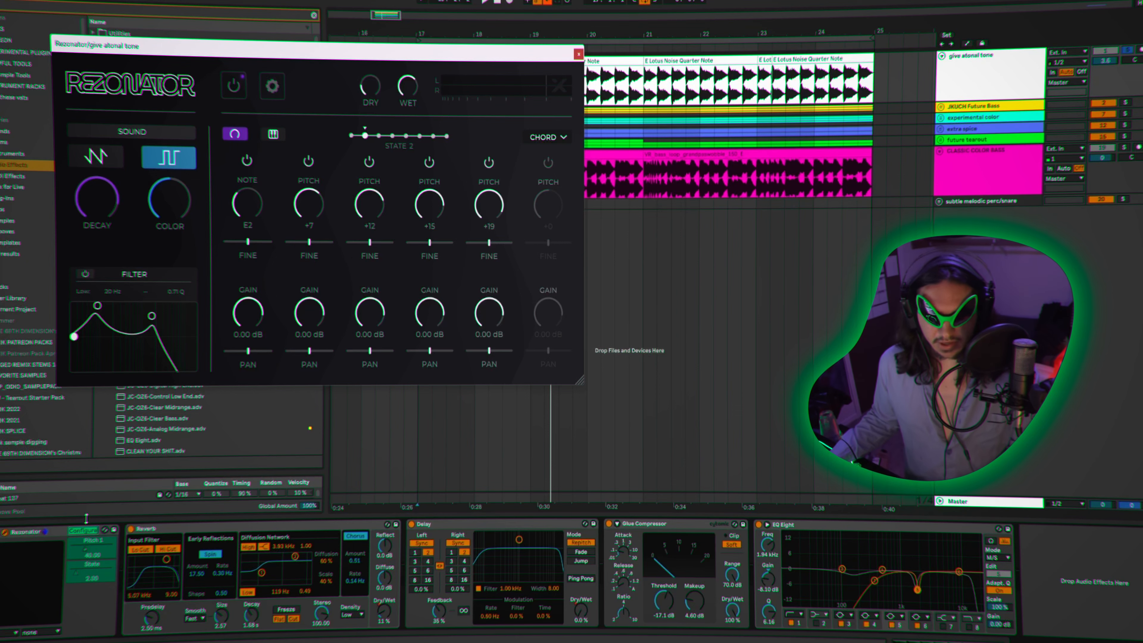
Call up the Rezonator's Pitch 1 parameter, and deactivate the Reverb, Delay, Glue Compressor and EQ Eight on the give atonal tone track.
right_click(86, 550)
left_click(109, 579)
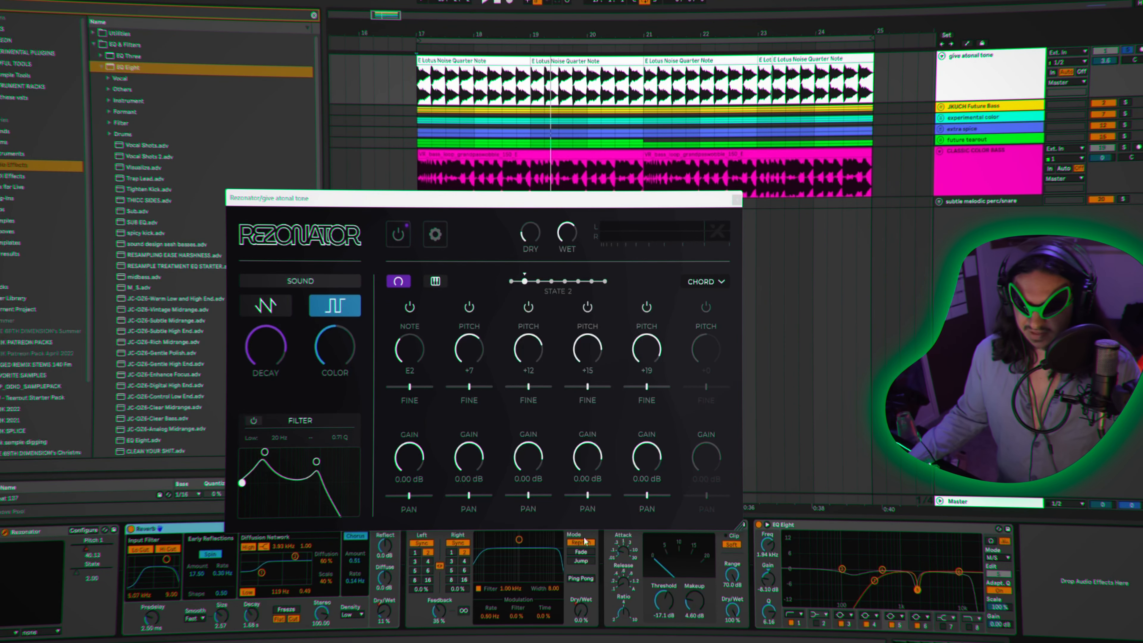
left_click(871, 531)
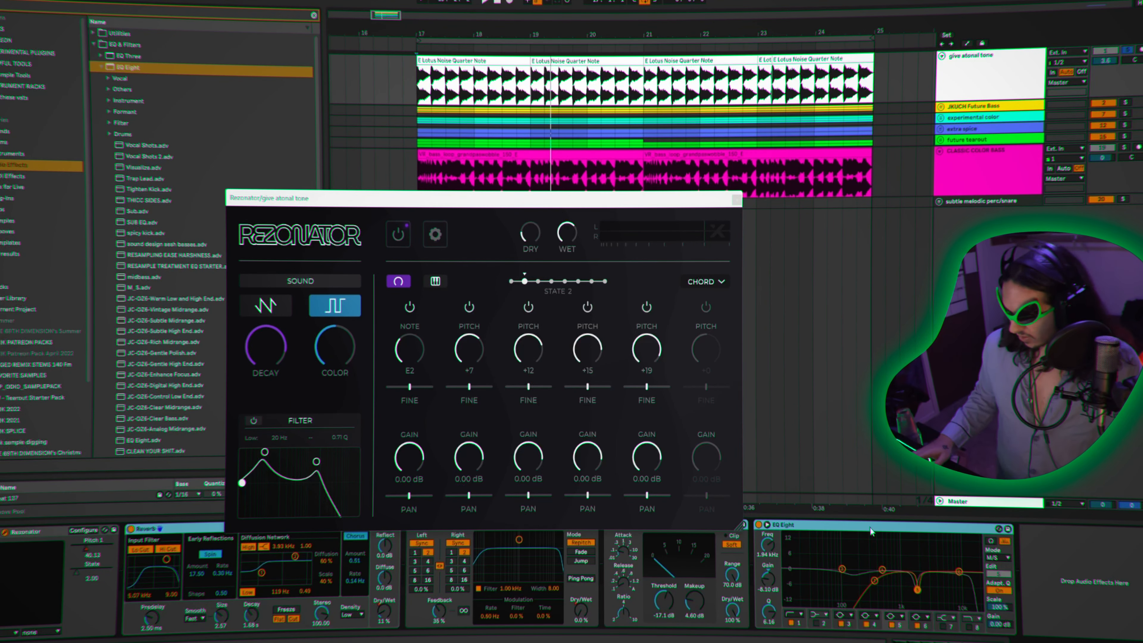
key("0")
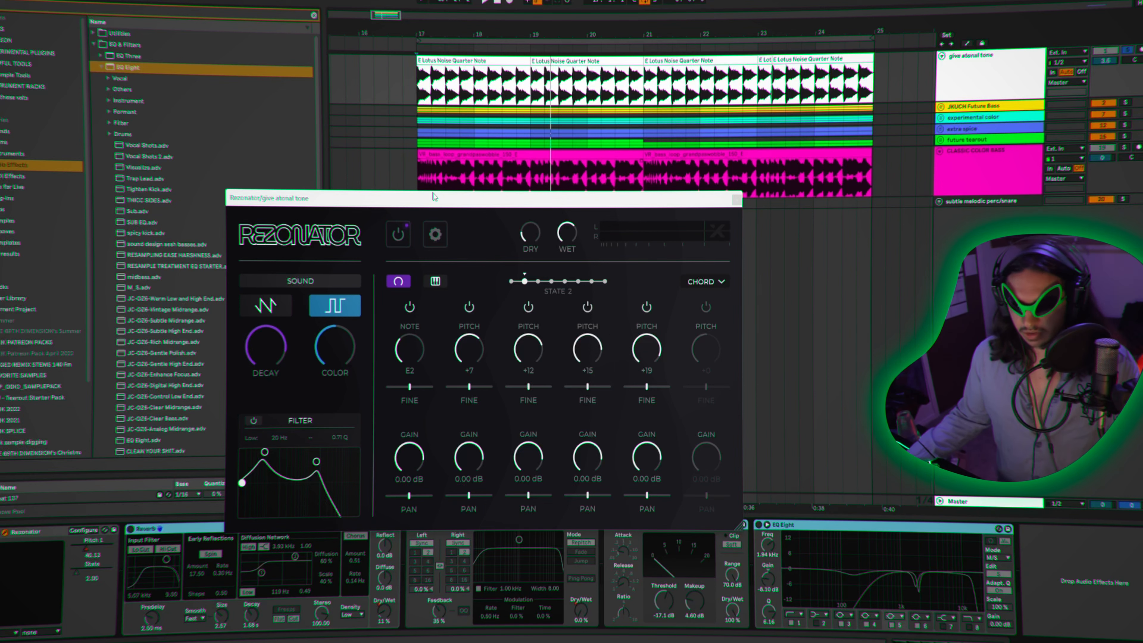
Move the Rezonator window clear of the tracks and show the Pitch 1 automation on the give atonal tone track.
left_click_drag(432, 196, 545, 205)
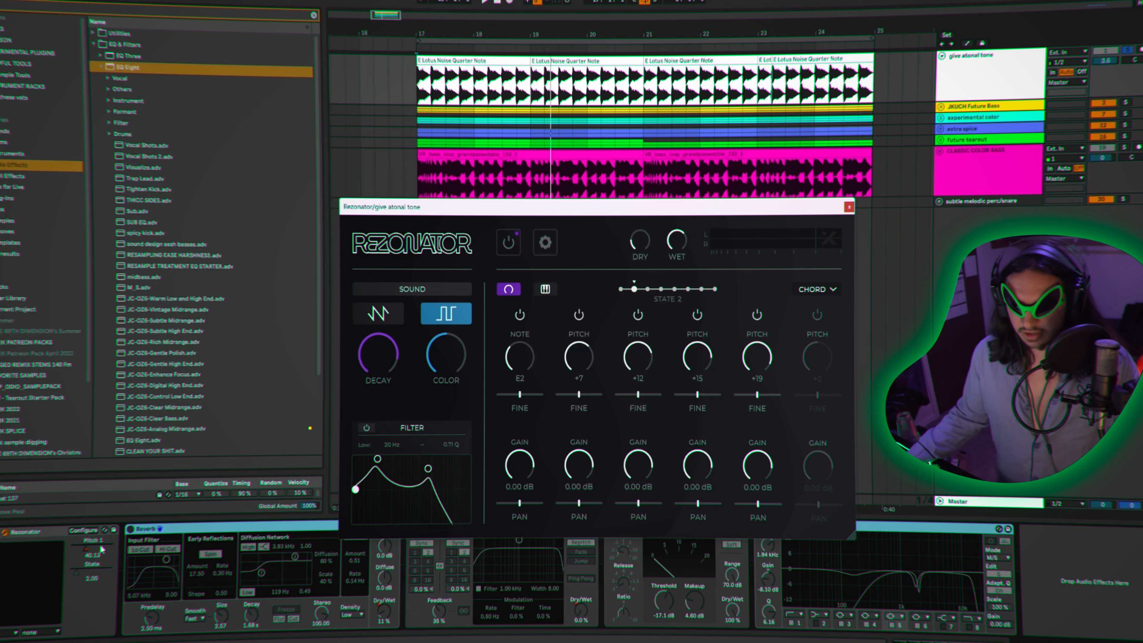
left_click(543, 86)
key("a")
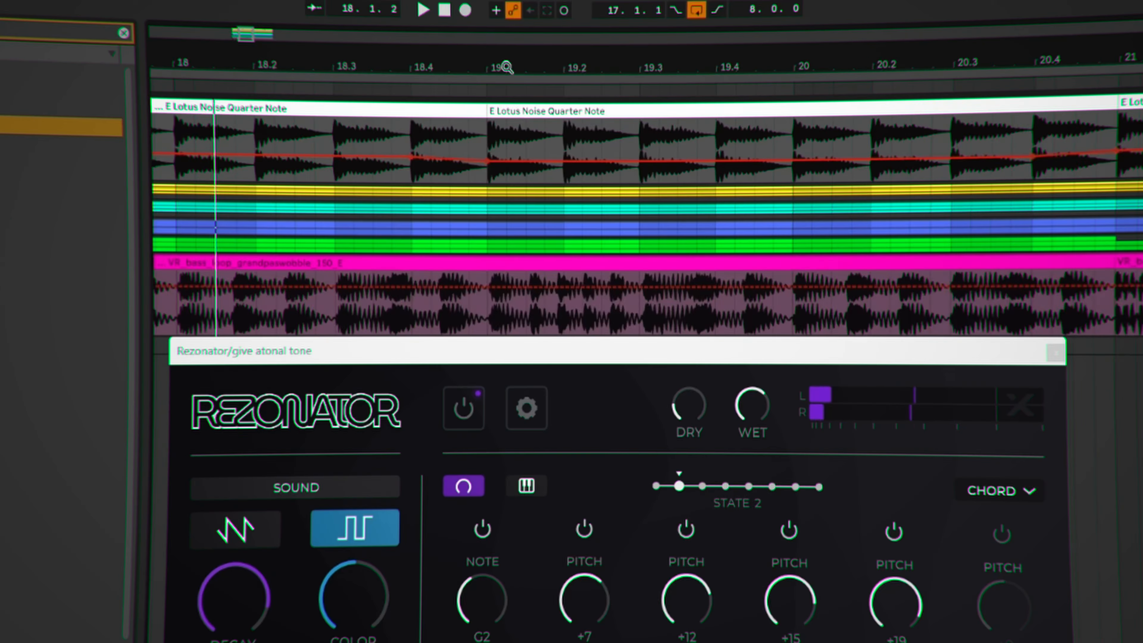
left_click_drag(553, 57, 428, 27)
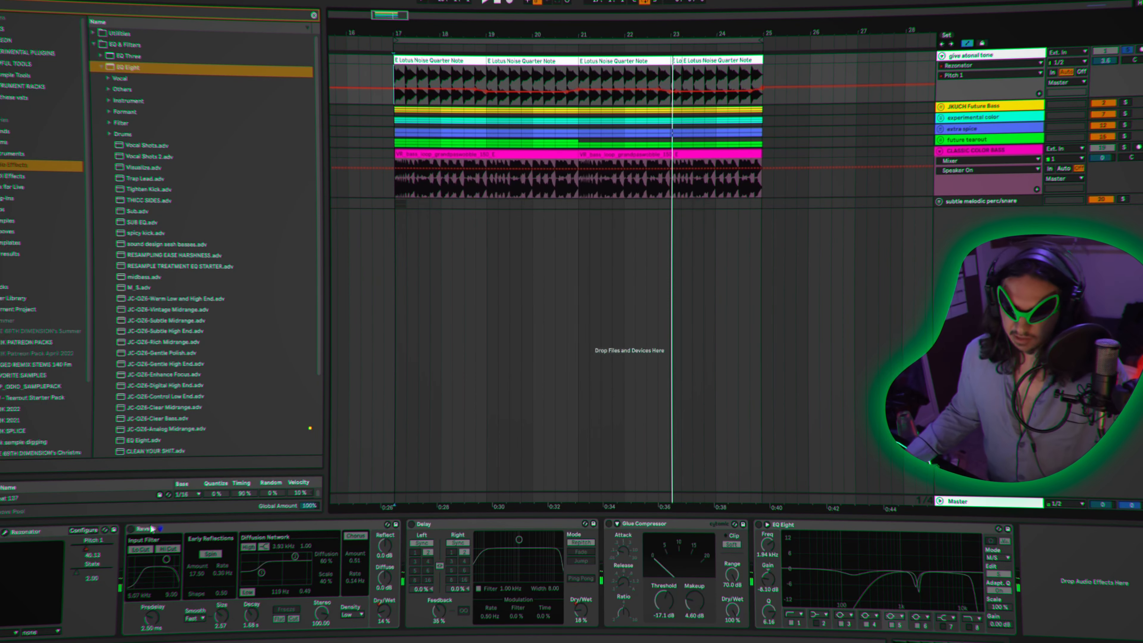
Reactivate the Reverb and display its Dry/Wet automation on the give atonal tone track.
left_click(130, 529)
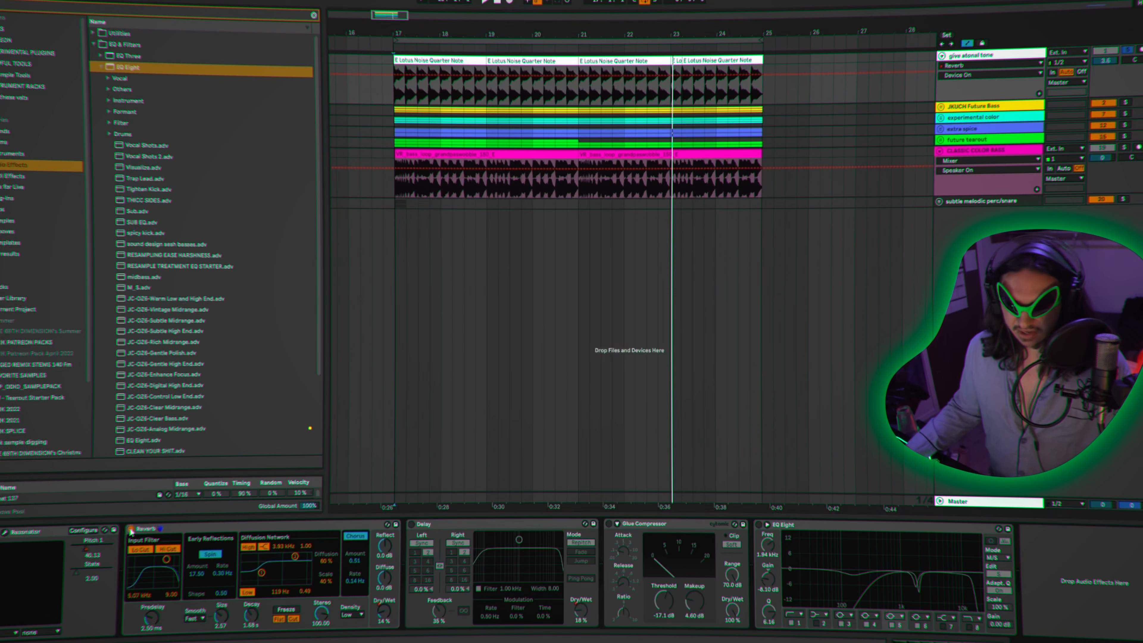
right_click(381, 610)
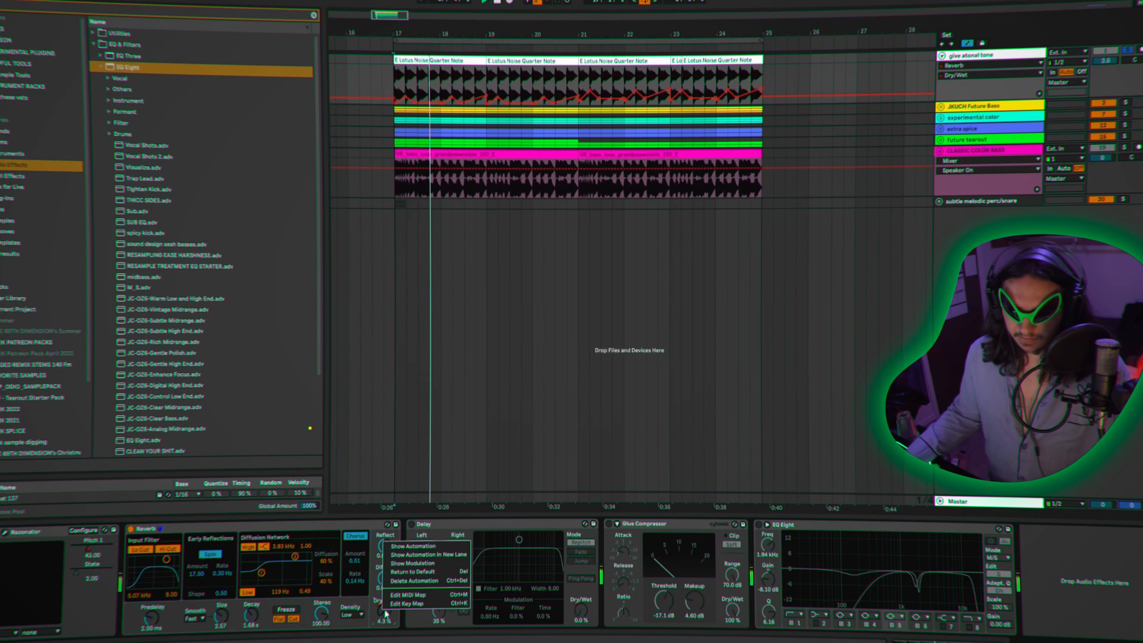
left_click(402, 547)
left_click_drag(450, 33, 441, 67)
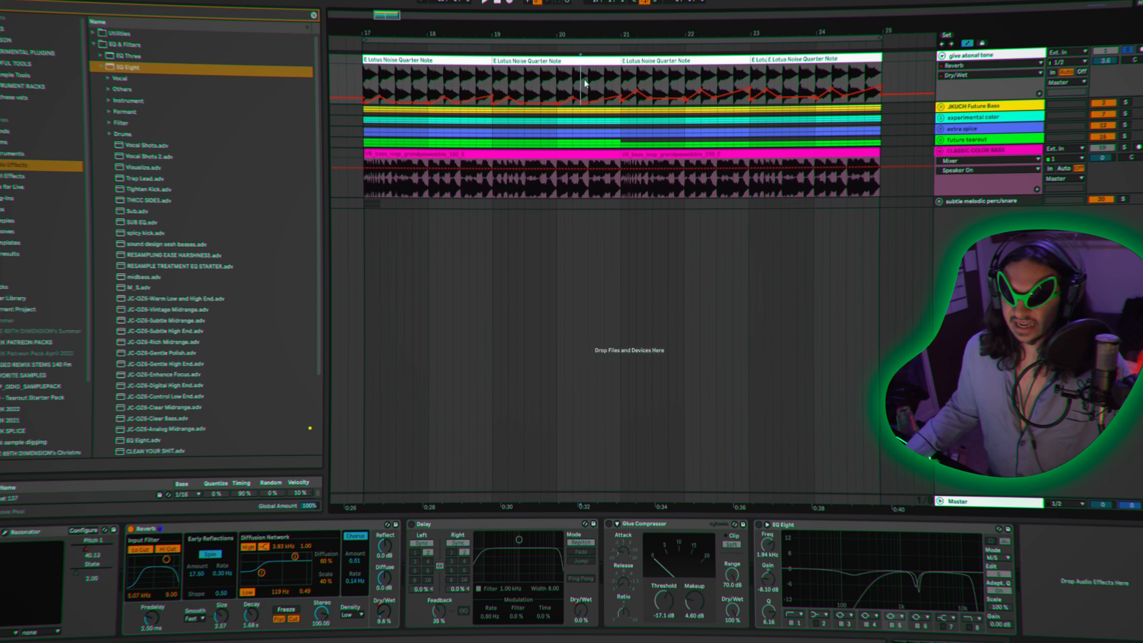
key("space")
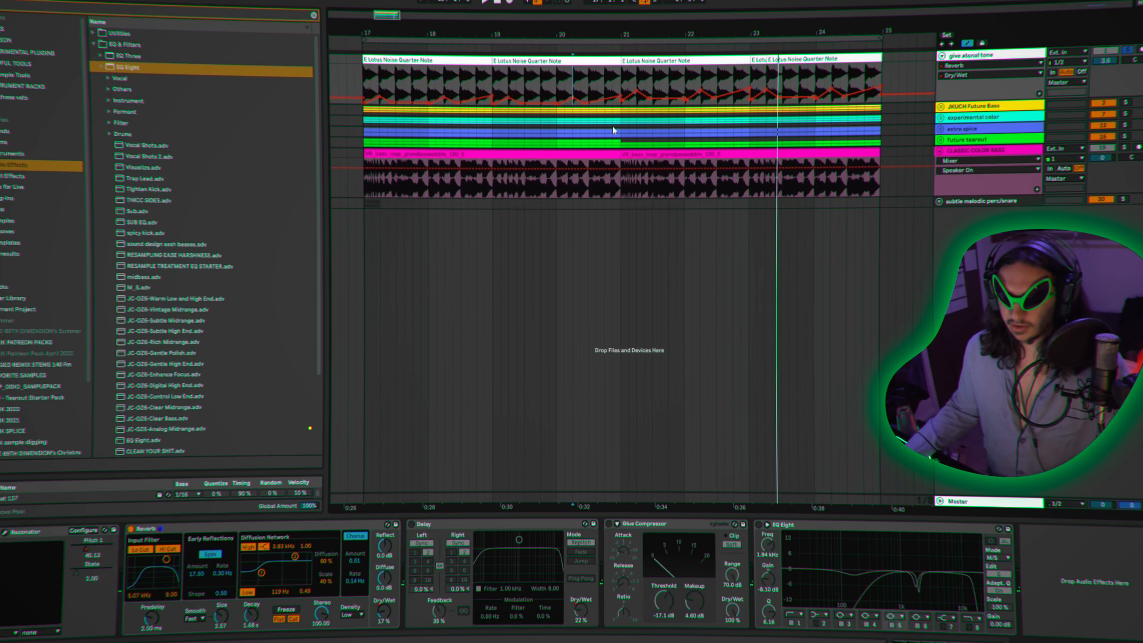
Reactivate the Delay and compare playback from bar 17 with it switched off and on.
left_click(412, 524)
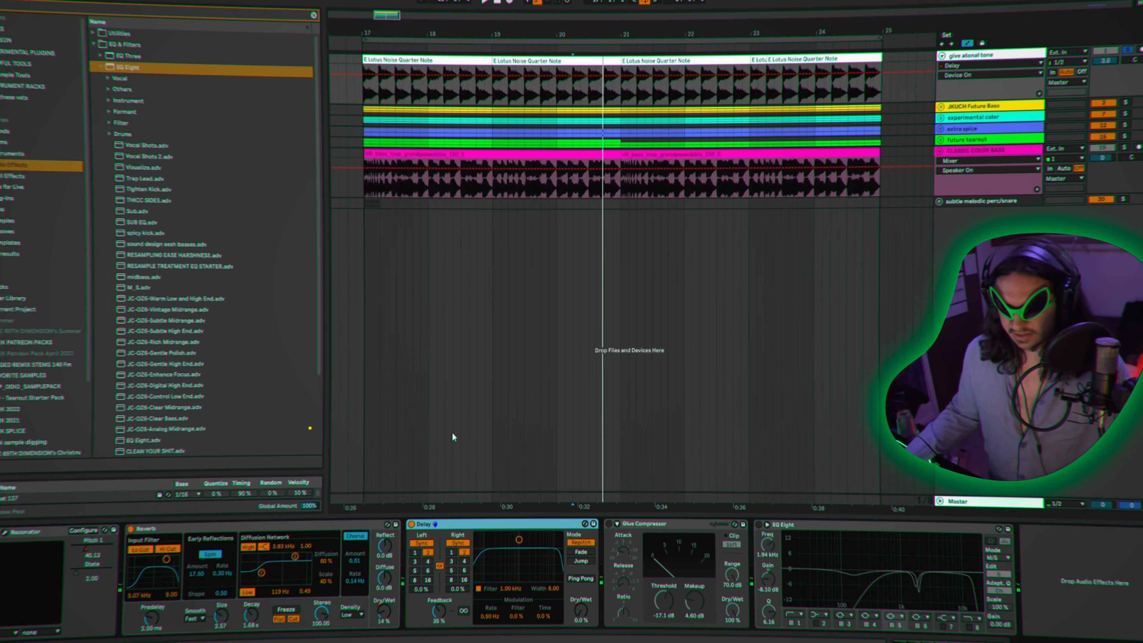
left_click(370, 97)
key("space")
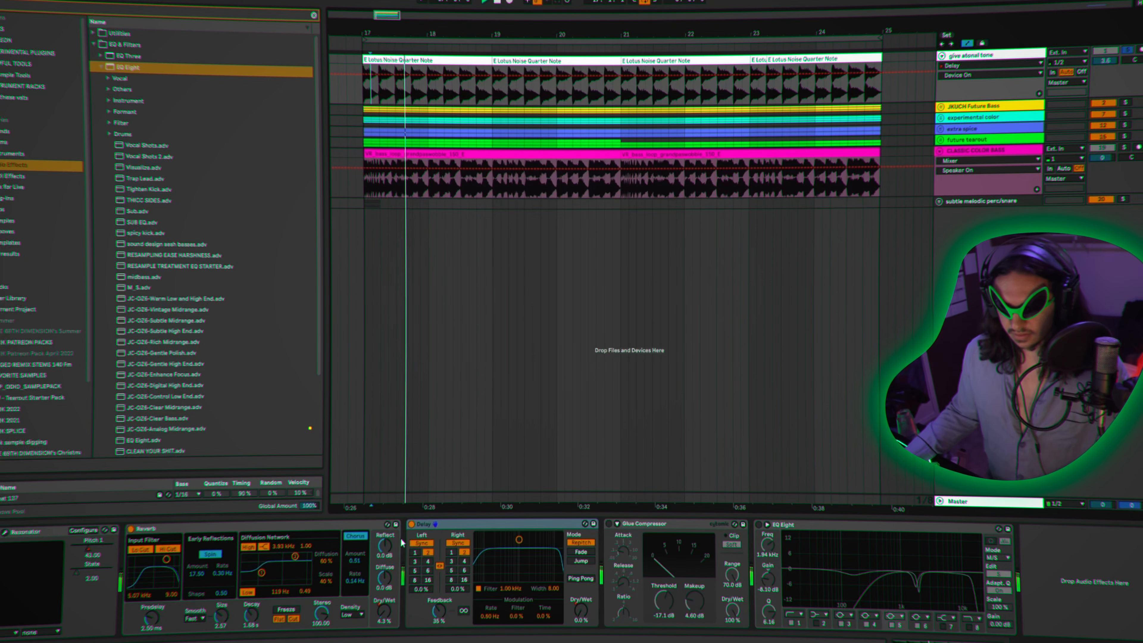
left_click(411, 525)
left_click(410, 525)
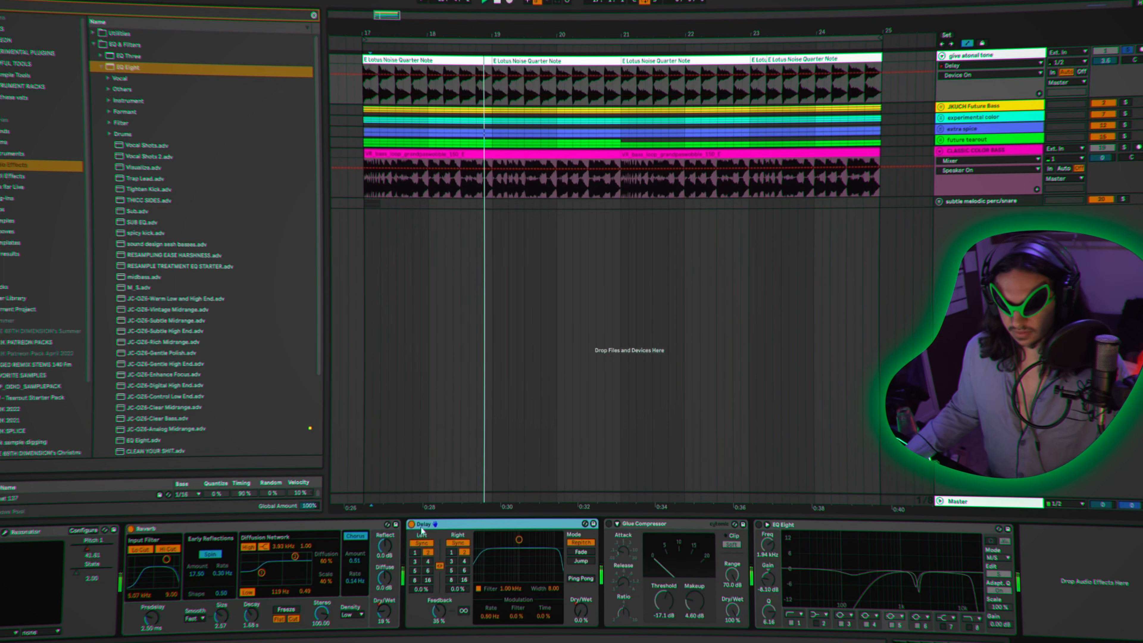
Display the Delay's Dry/Wet automation and select its section from bar 21 to bar 25.
right_click(577, 605)
left_click(611, 548)
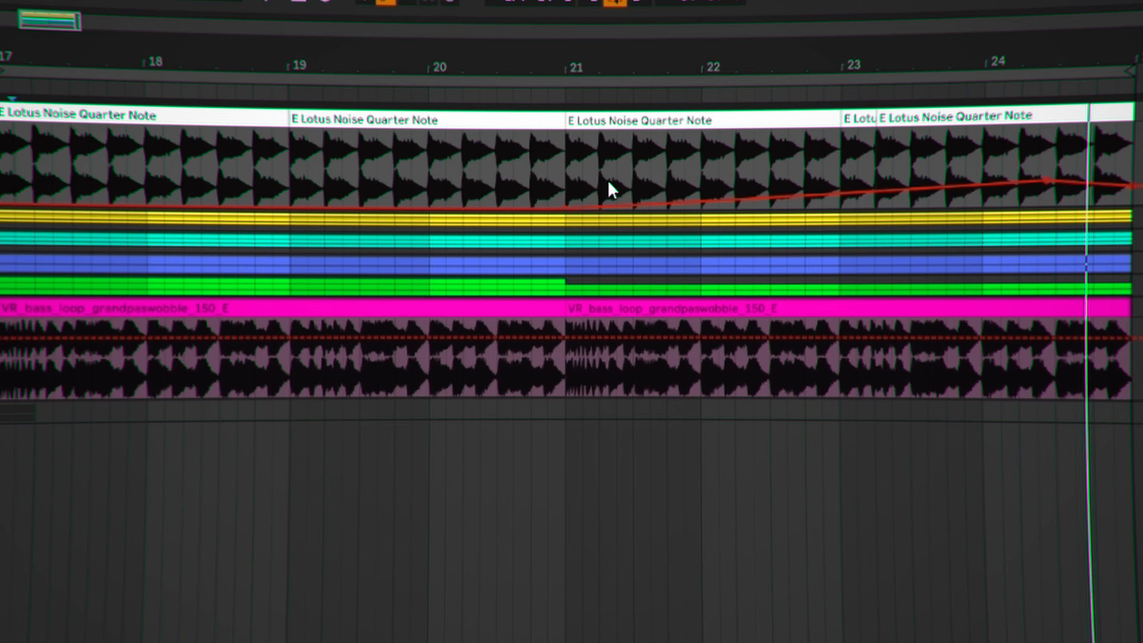
left_click(566, 177)
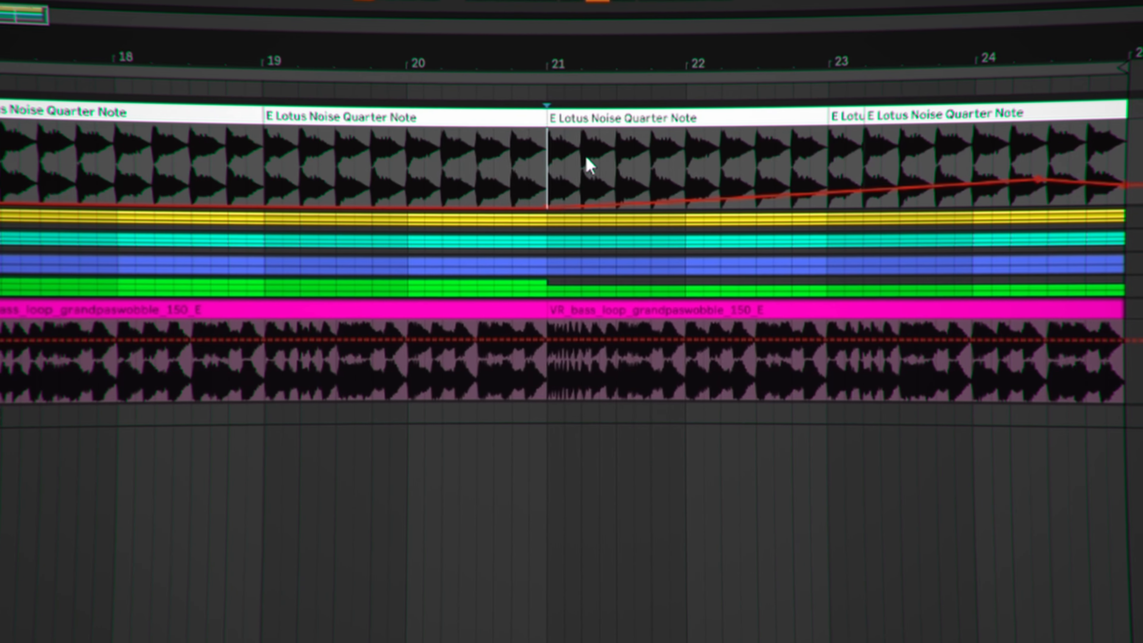
left_click_drag(562, 171, 1104, 160)
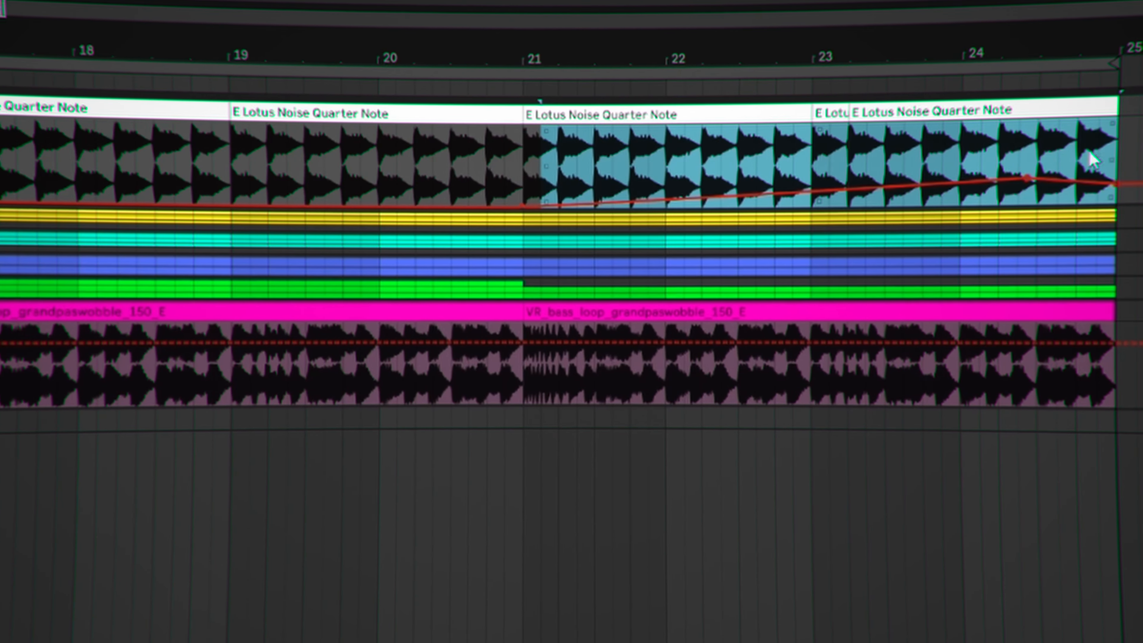
left_click(523, 158, "shift")
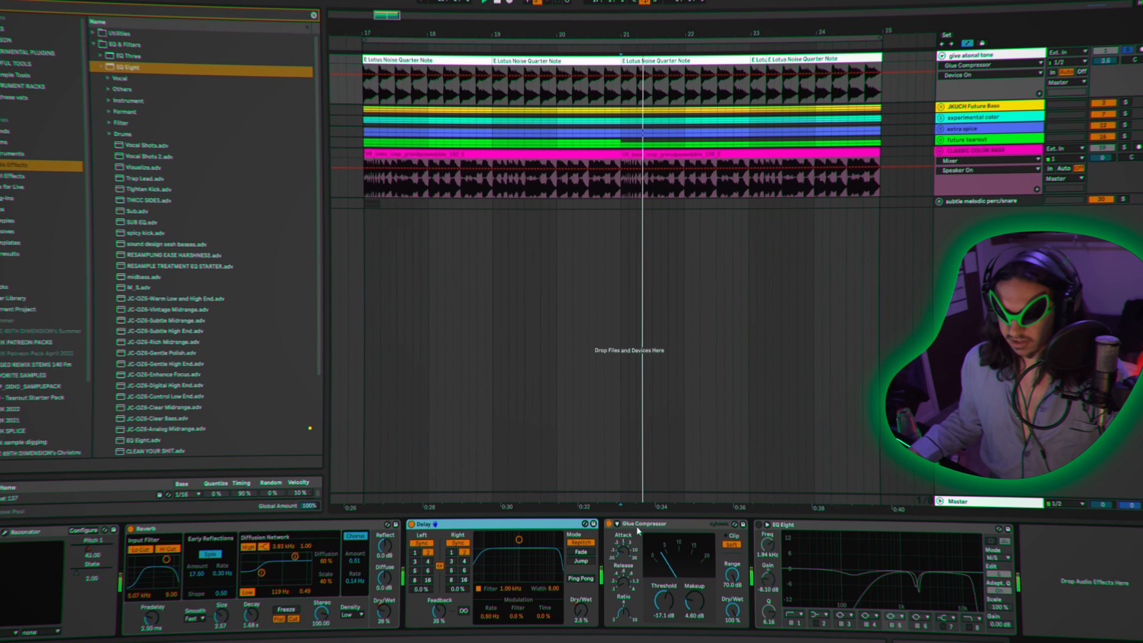
Play the give atonal tone track from bar 22 and reactivate the Glue Compressor.
key("space")
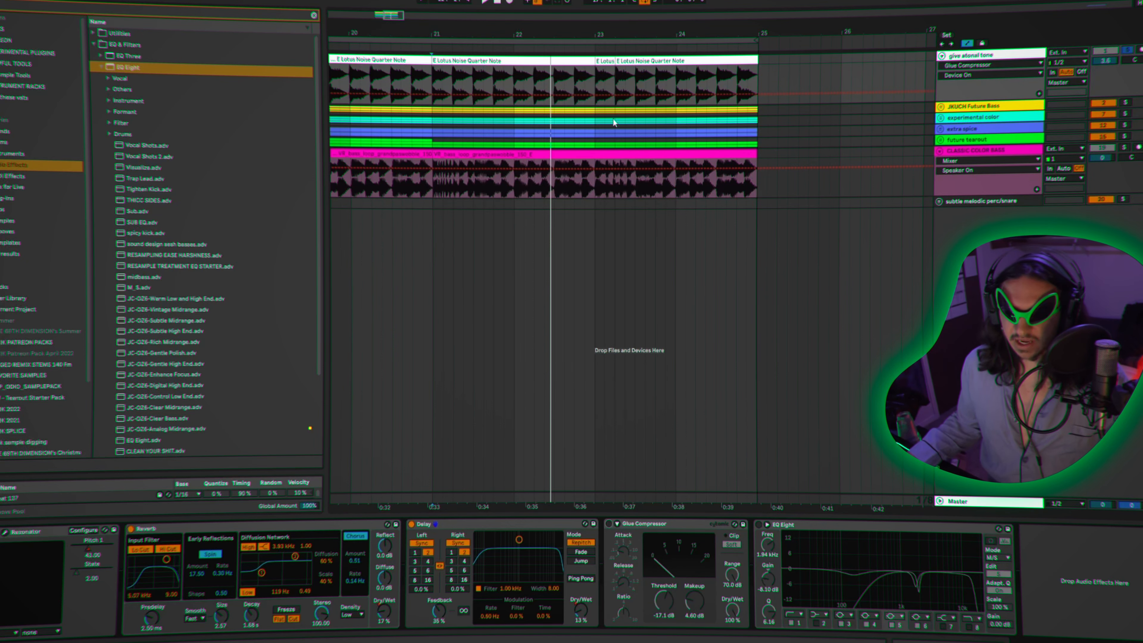
left_click_drag(534, 33, 526, 84)
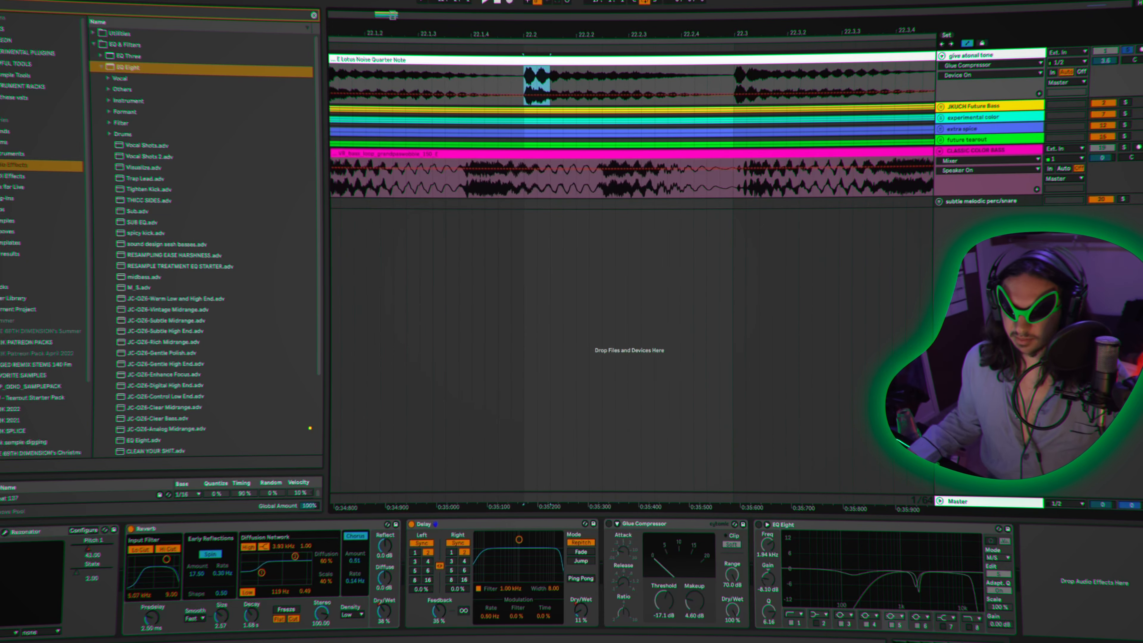
left_click_drag(547, 34, 546, 3)
left_click(521, 81)
key("space")
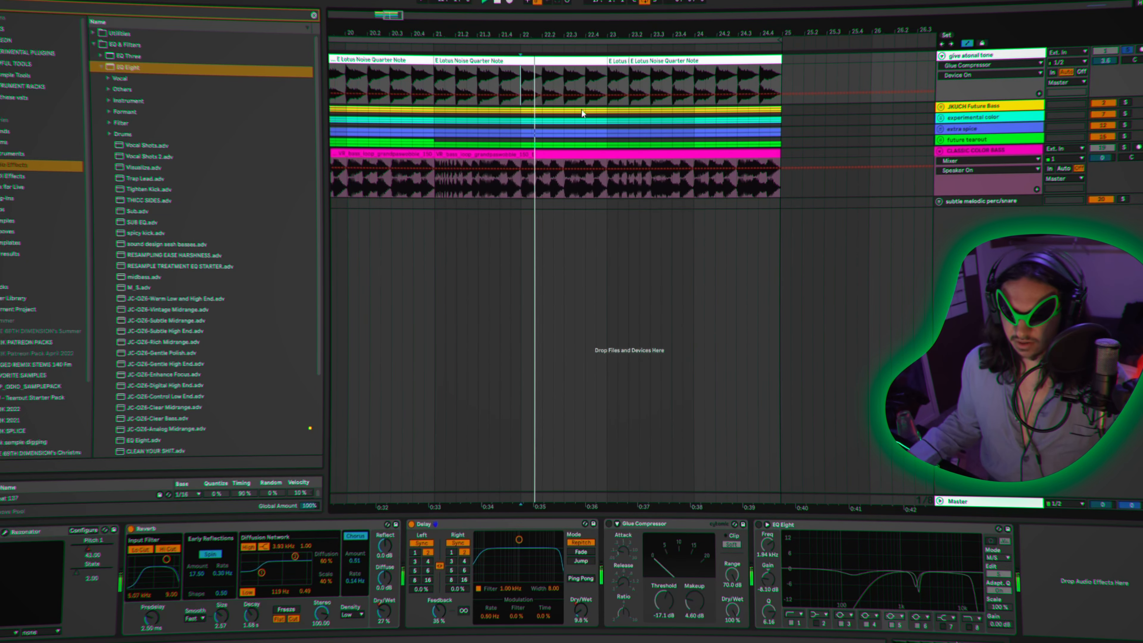
left_click(609, 524)
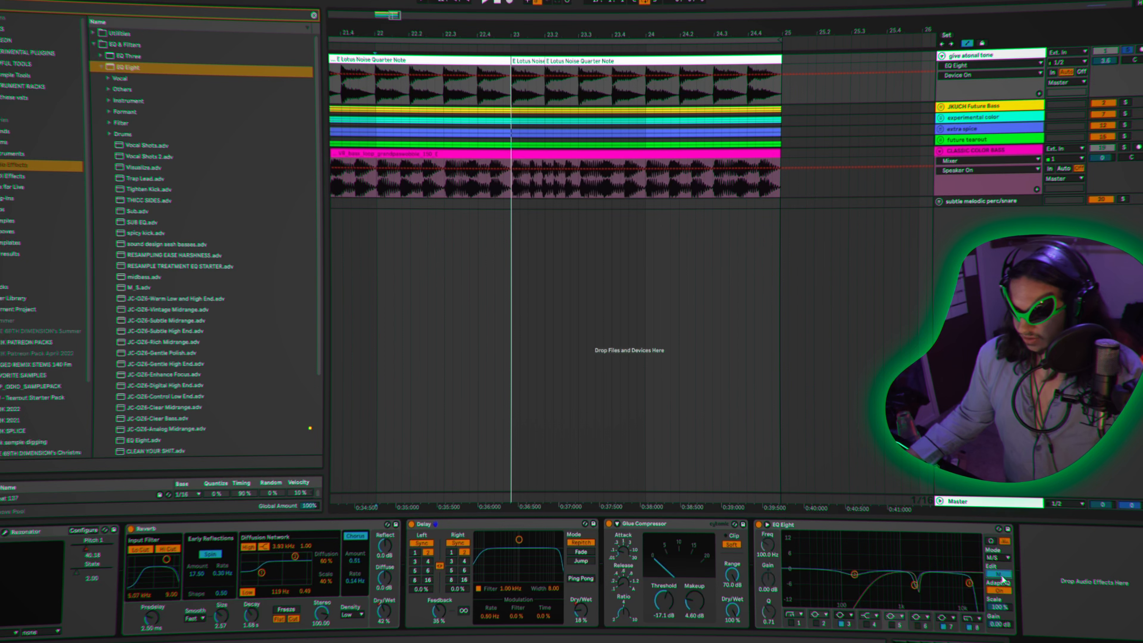
Switch the EQ Eight editing view back to the mid curve and check the Rezonator's chord settings.
left_click_drag(817, 534, 994, 603)
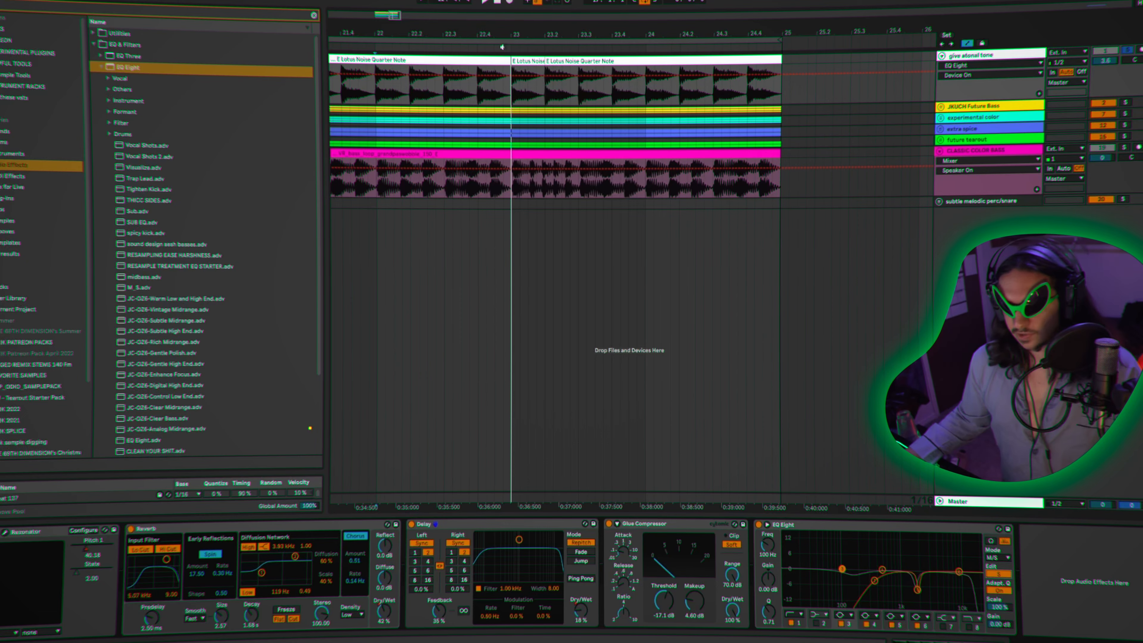
left_click_drag(507, 36, 653, 24)
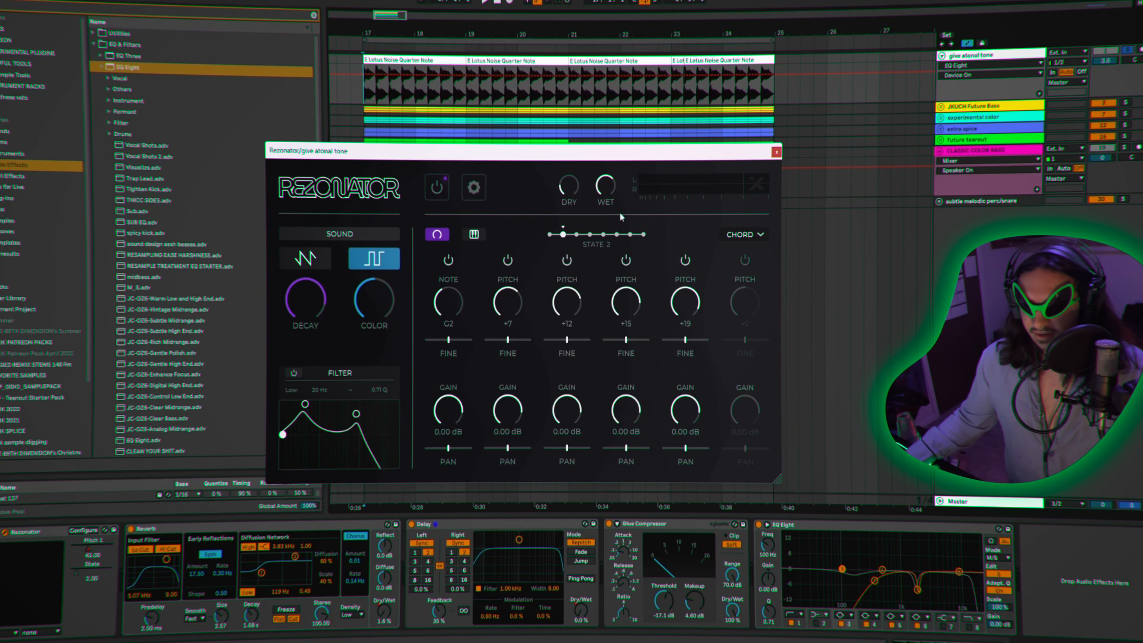
left_click_drag(539, 158, 380, 111)
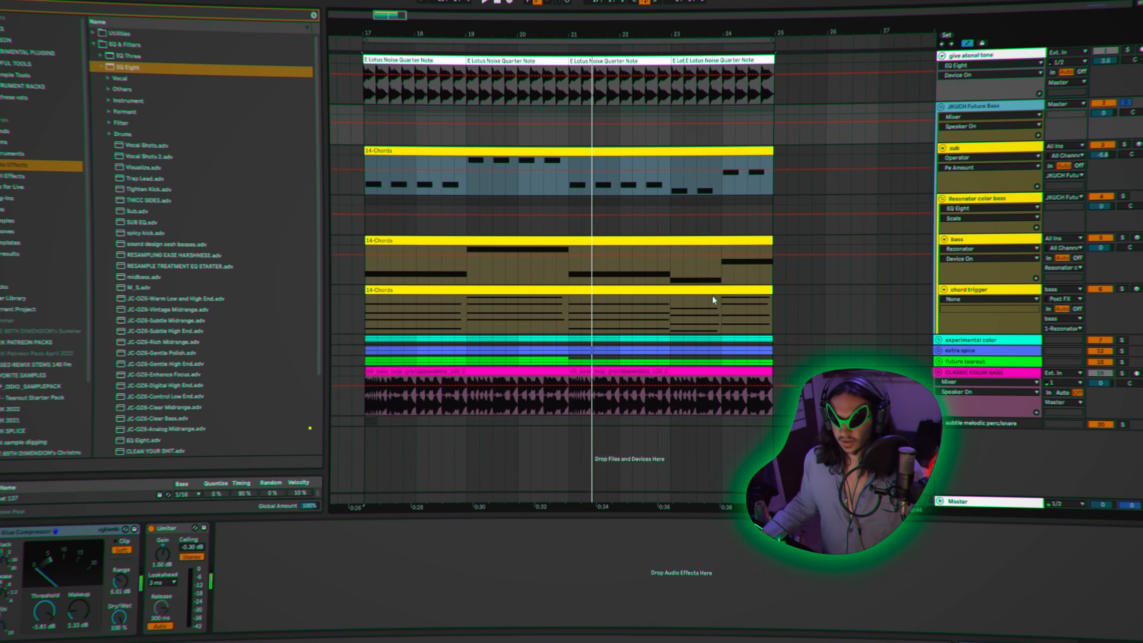
Solo the Resonator color bass group within JKUCH Future Bass and play it back.
left_click(989, 291)
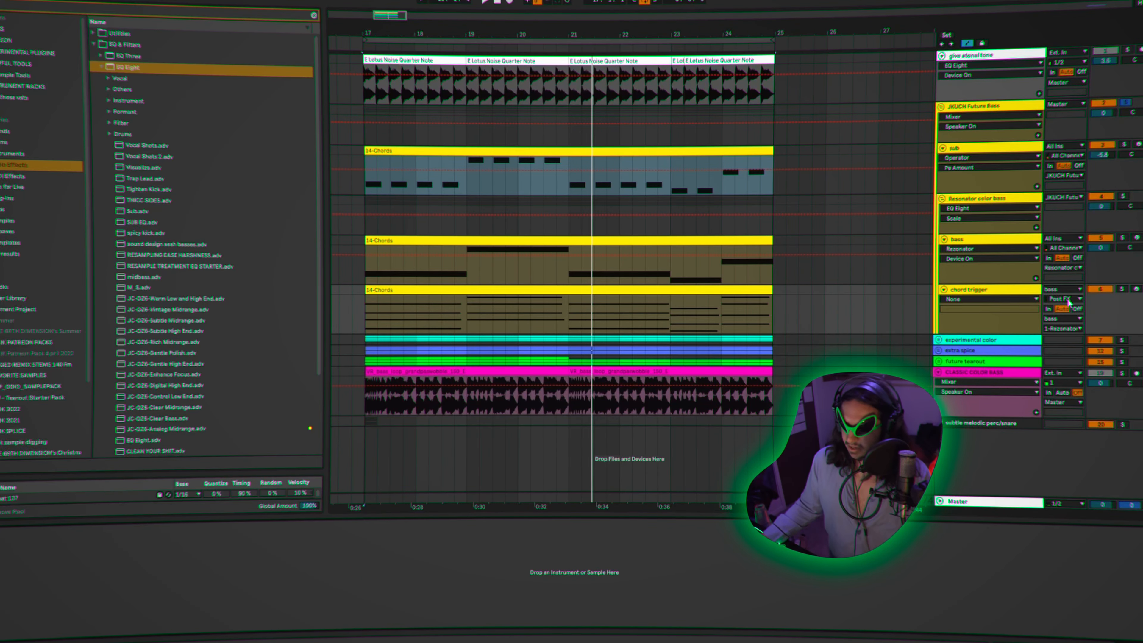
left_click(987, 217)
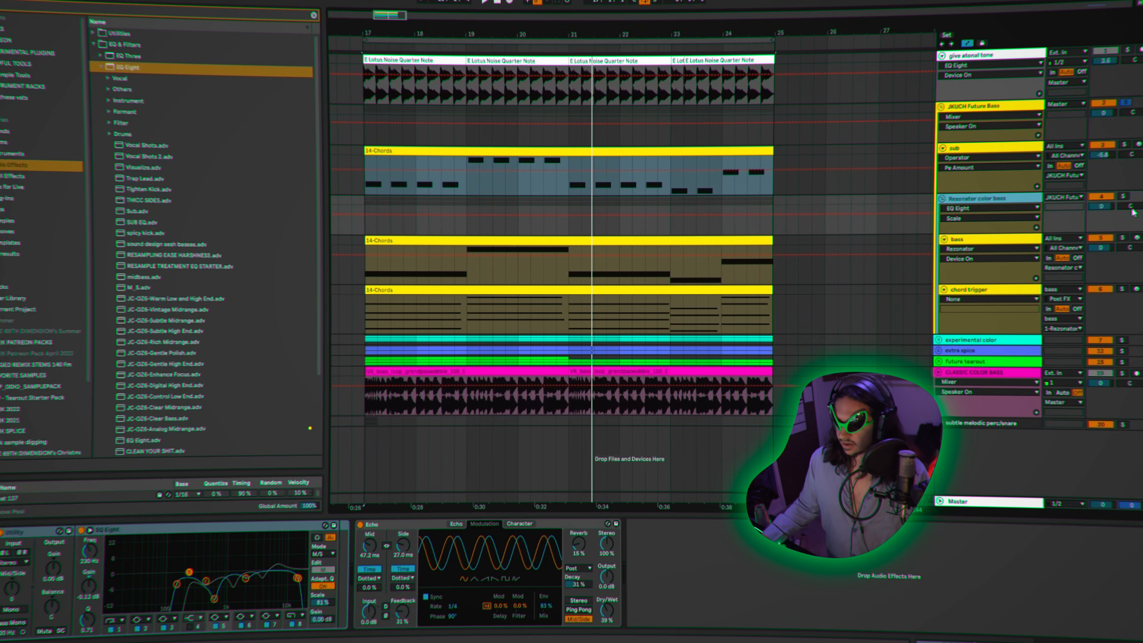
left_click(1123, 197)
left_click(964, 107)
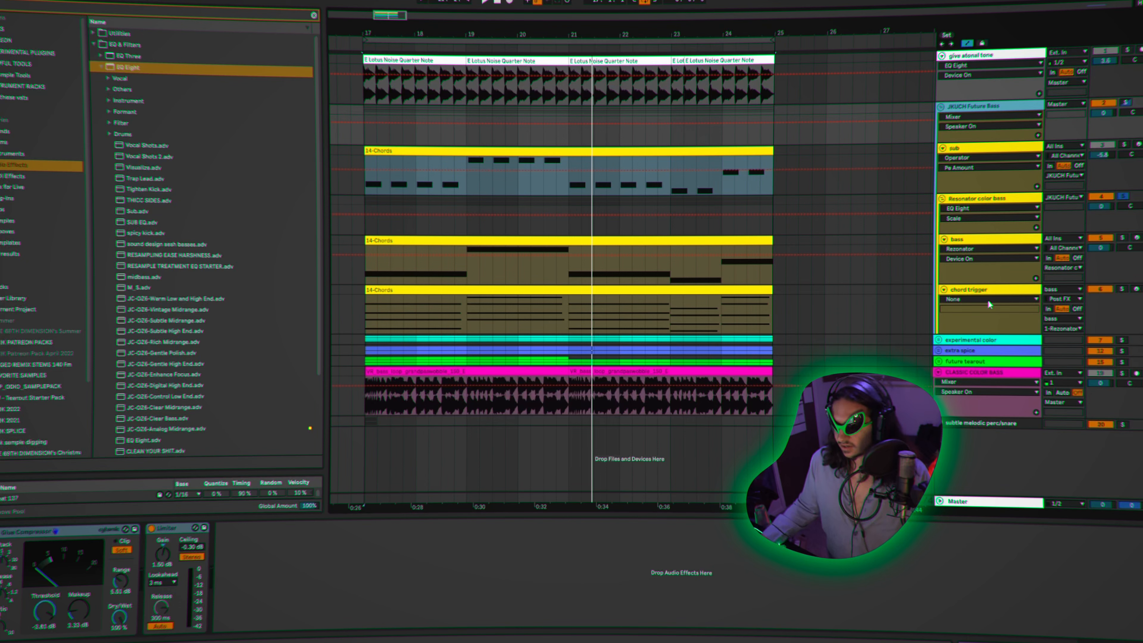
left_click(1088, 295)
key("space")
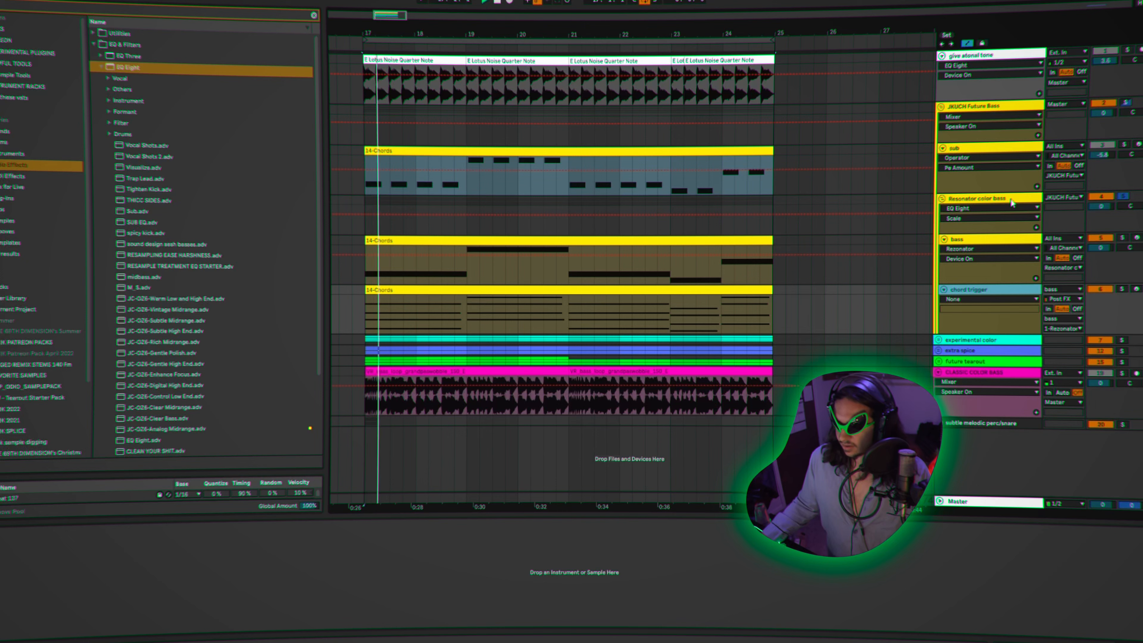
Examine the Resonator color bass group's tracks and effects, and mute its chord trigger track.
double_click(1009, 199)
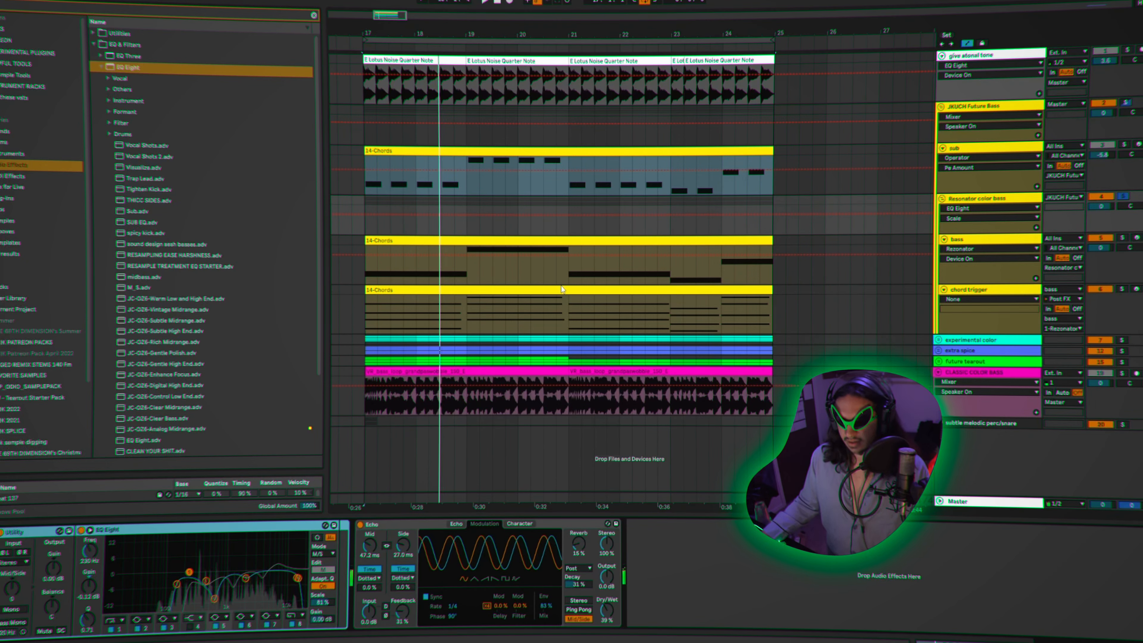
left_click(967, 240)
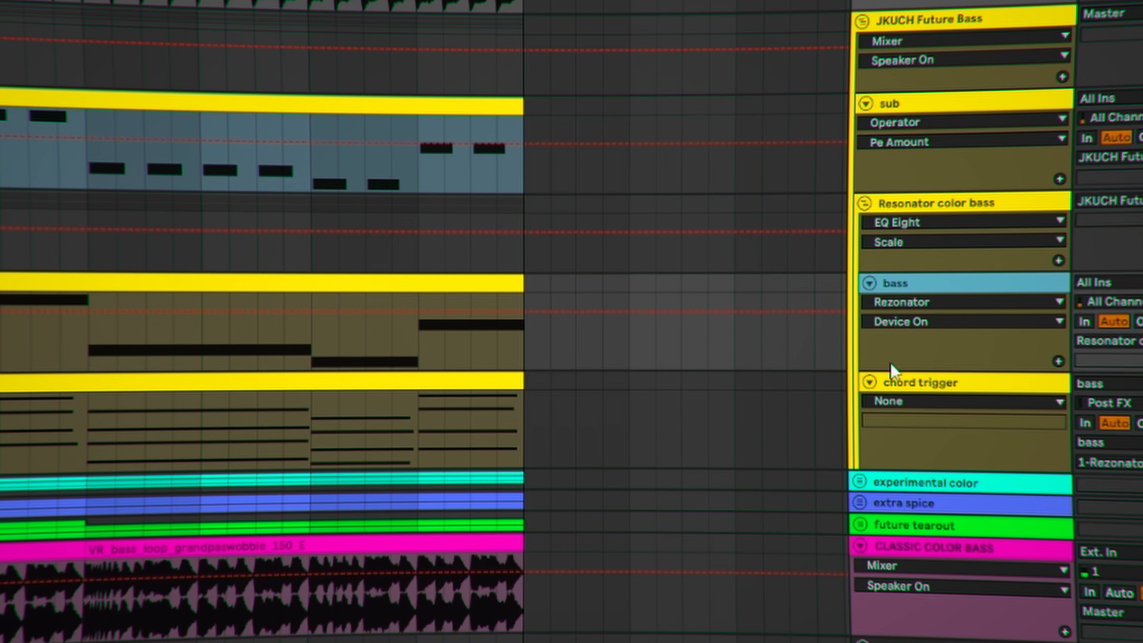
left_click(904, 382)
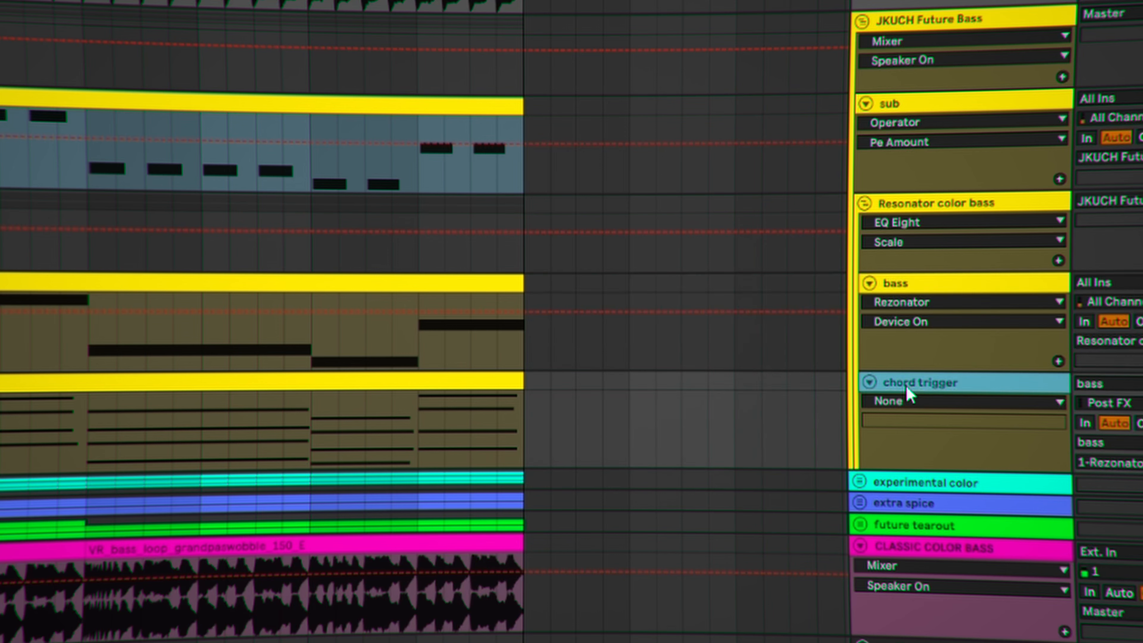
left_click(950, 205)
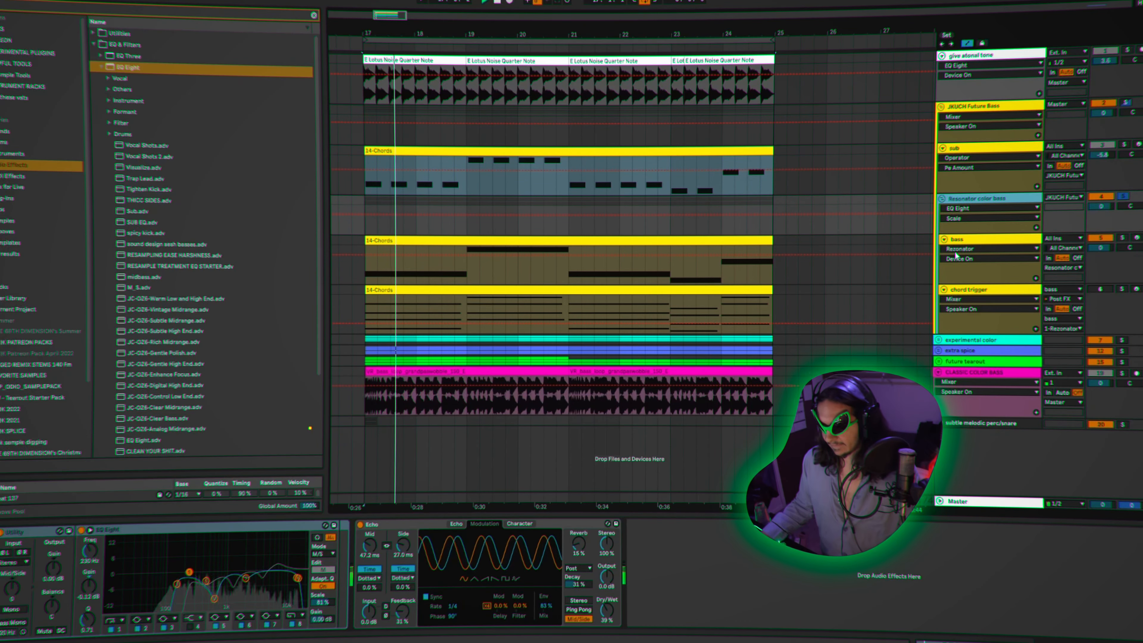
Solo the bass track with its fav ott and phontrix ott devices deactivated, and reselect the Resonator color bass group.
left_click(961, 243)
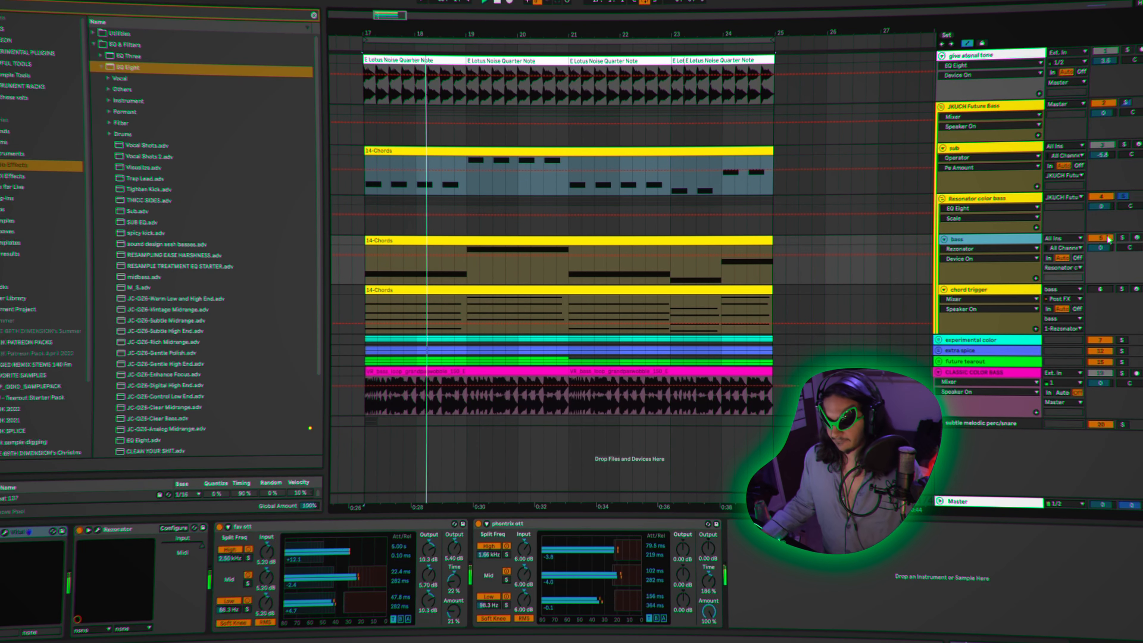
left_click(1125, 238)
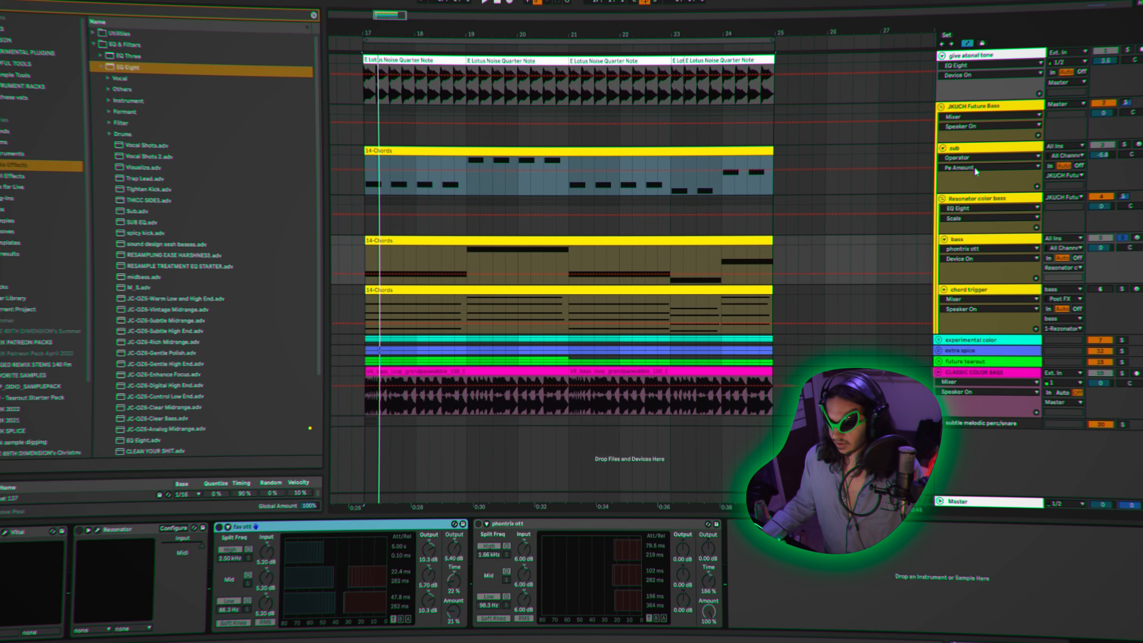
left_click(973, 205)
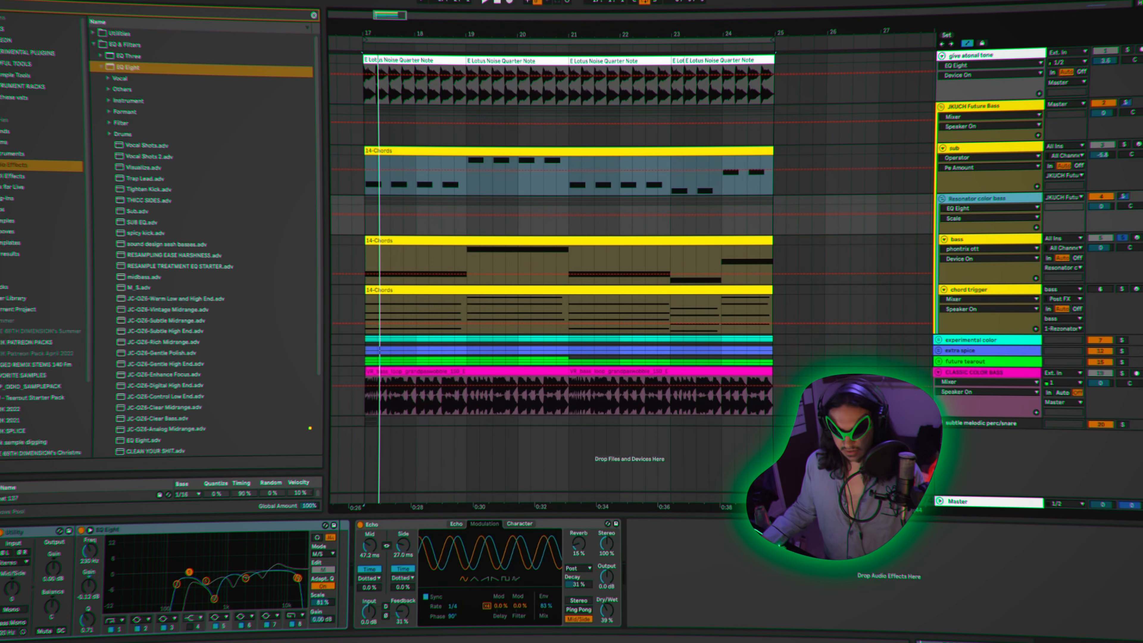
Deactivate the Resonator color bass group's effects and look over the devices on the chord trigger and sub tracks.
left_click(406, 523)
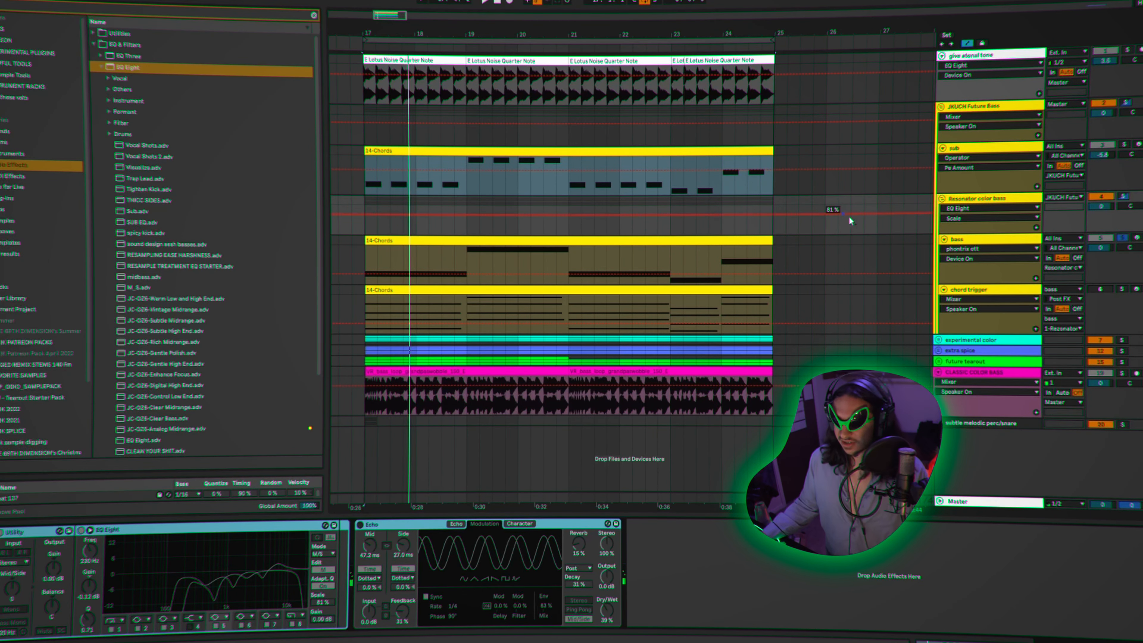
left_click(988, 291)
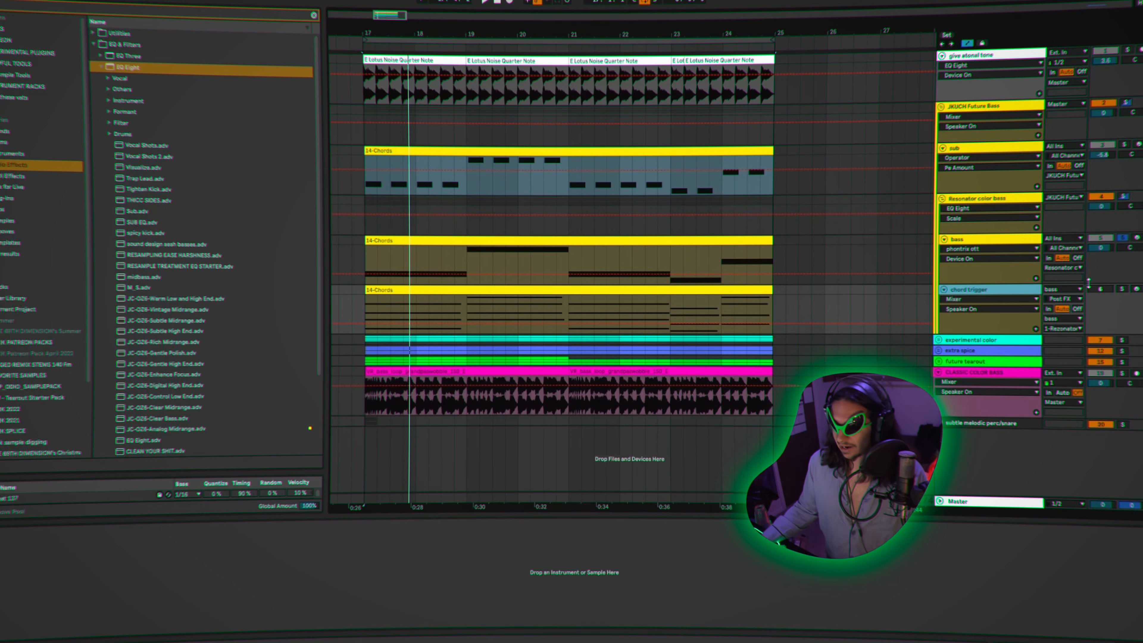
left_click(1007, 202)
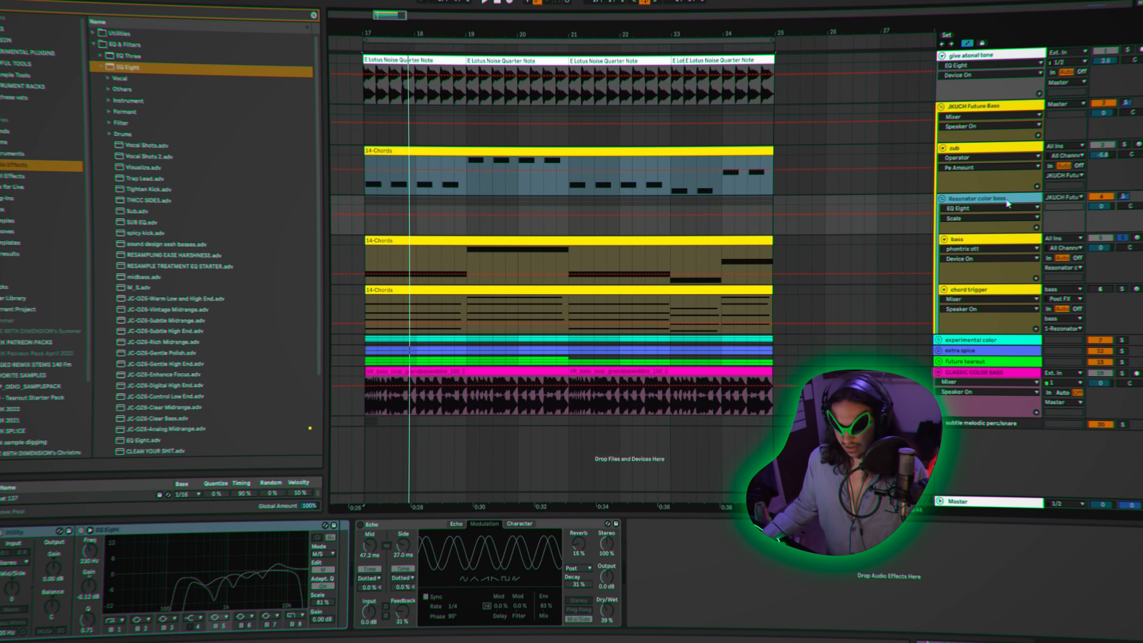
left_click(990, 148)
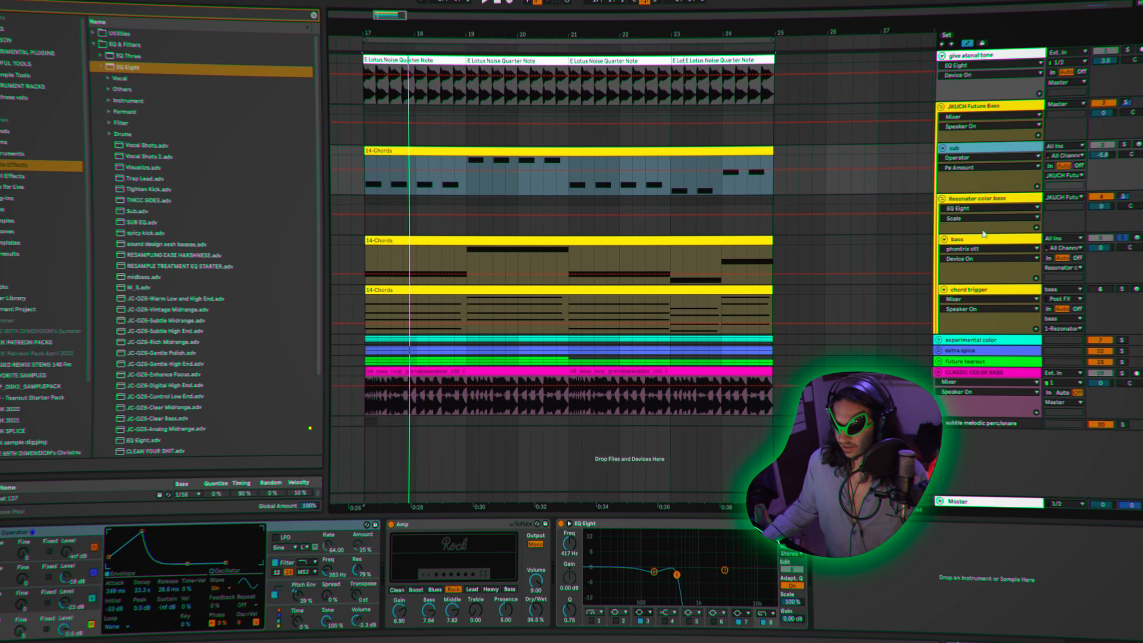
Examine the bass track's Rezonator settings, and open its Vital synth.
left_click(970, 240)
left_click(98, 529)
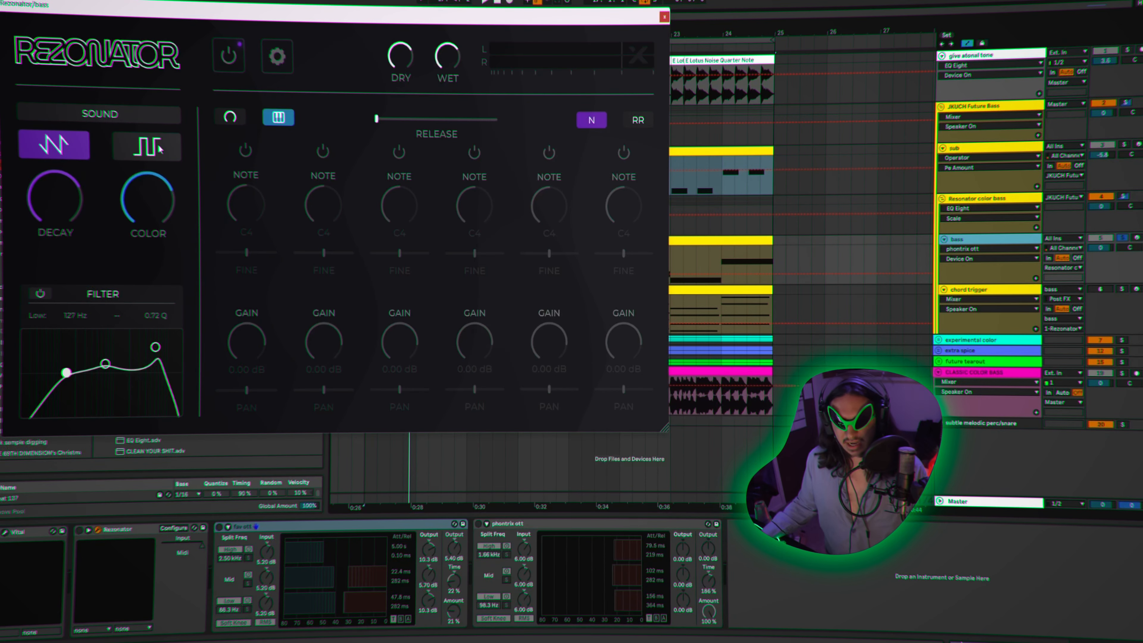
left_click(664, 17)
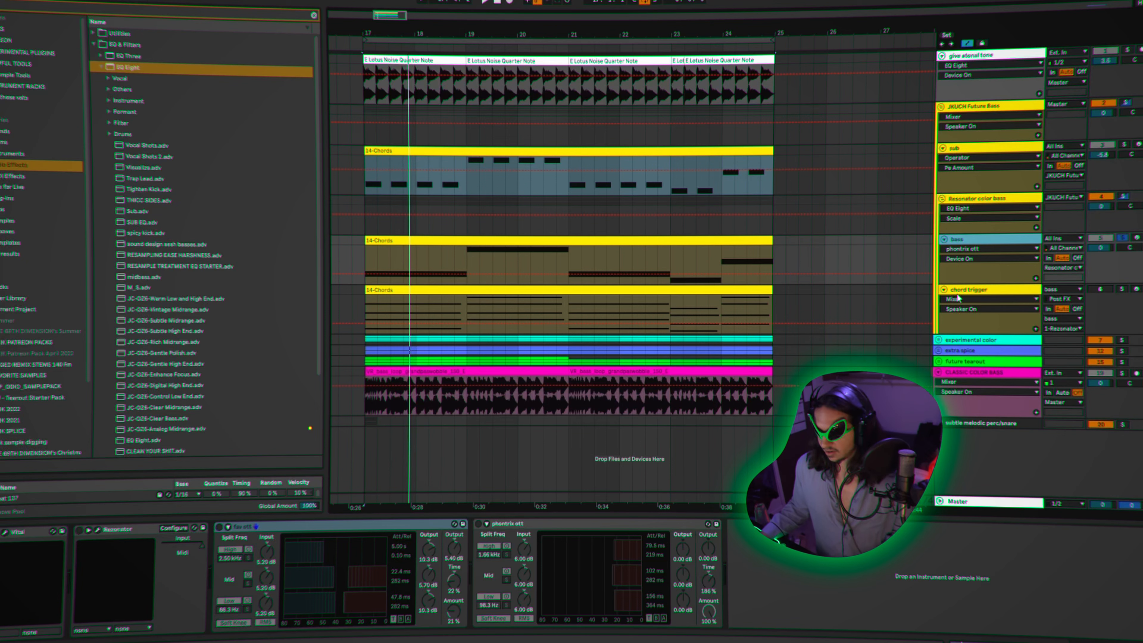
left_click(5, 533)
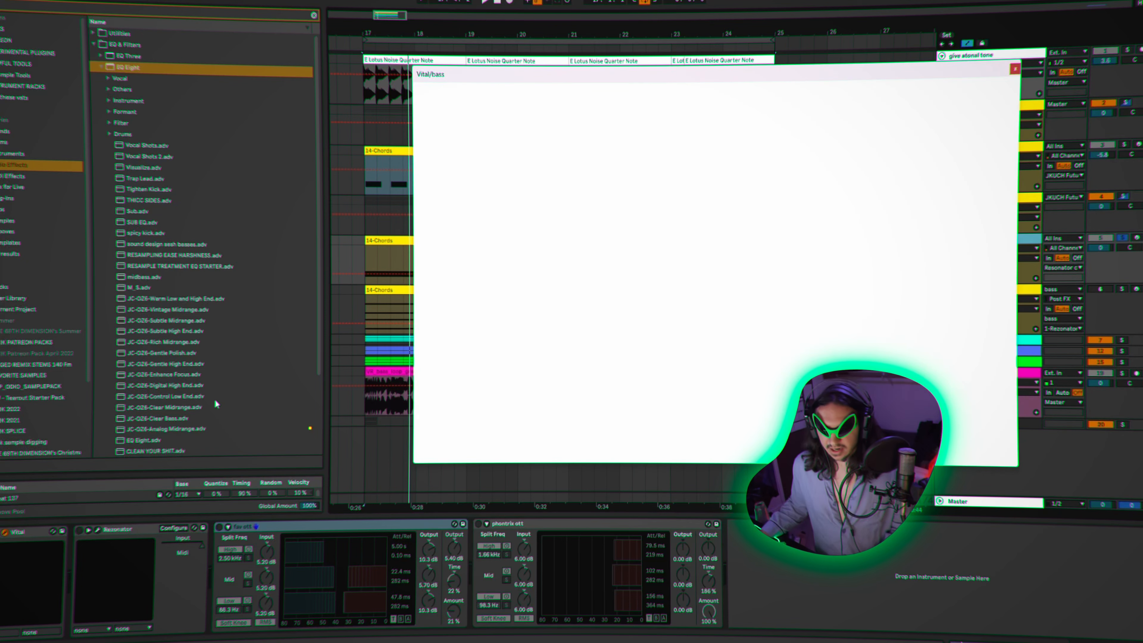
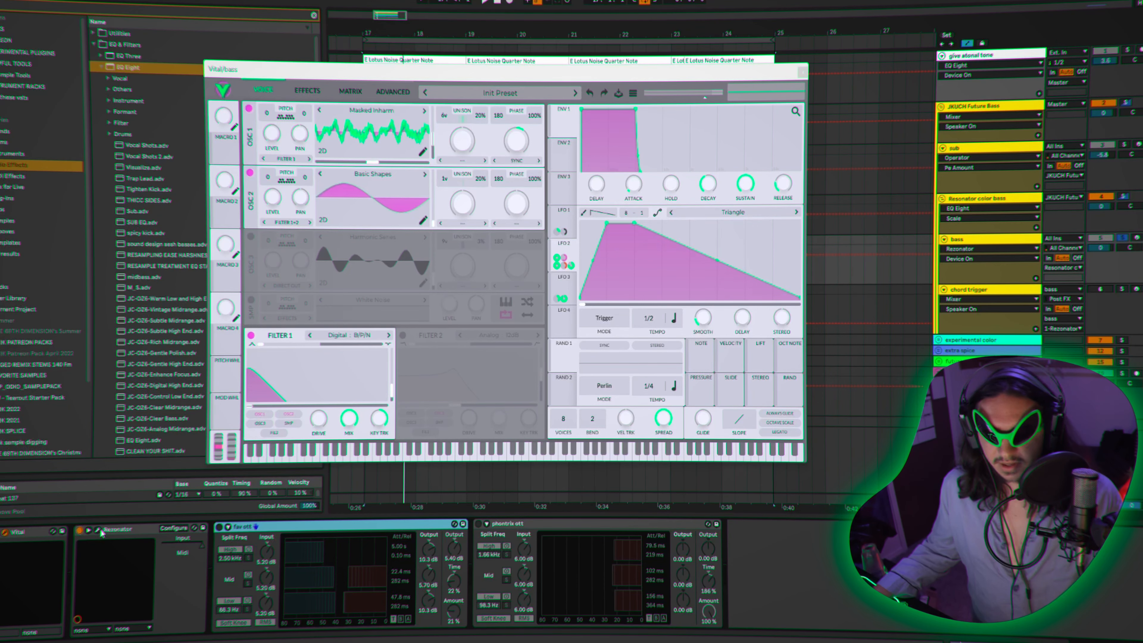
Close the Vital window and check the bass track's Rezonator during playback.
left_click(99, 531)
left_click(802, 72)
key("space")
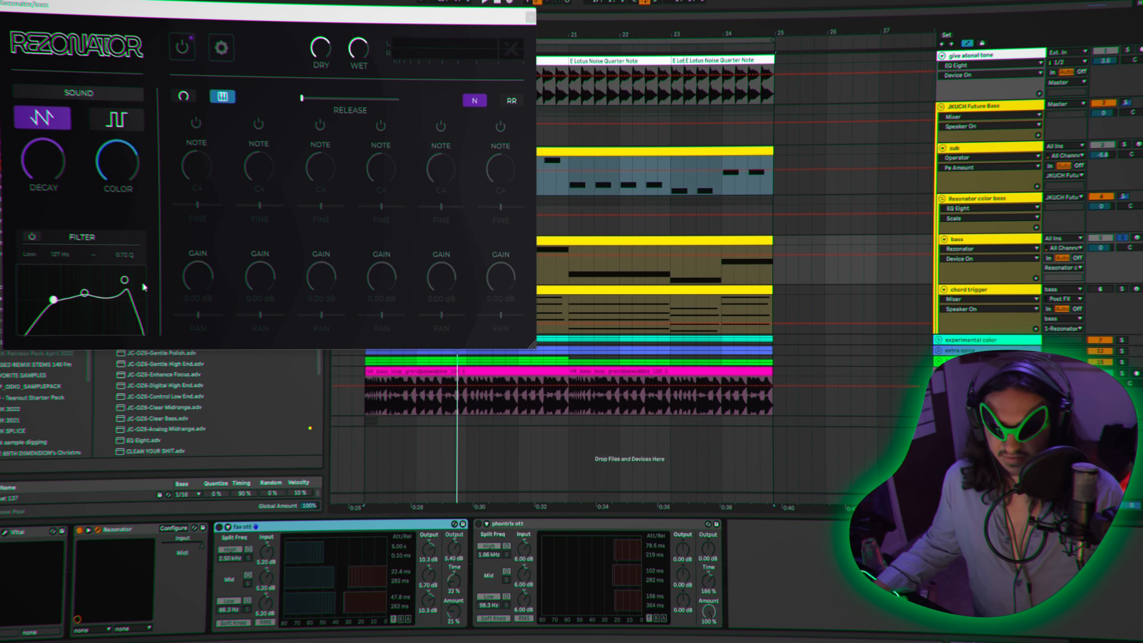
left_click_drag(442, 31, 605, 288)
left_click(673, 267)
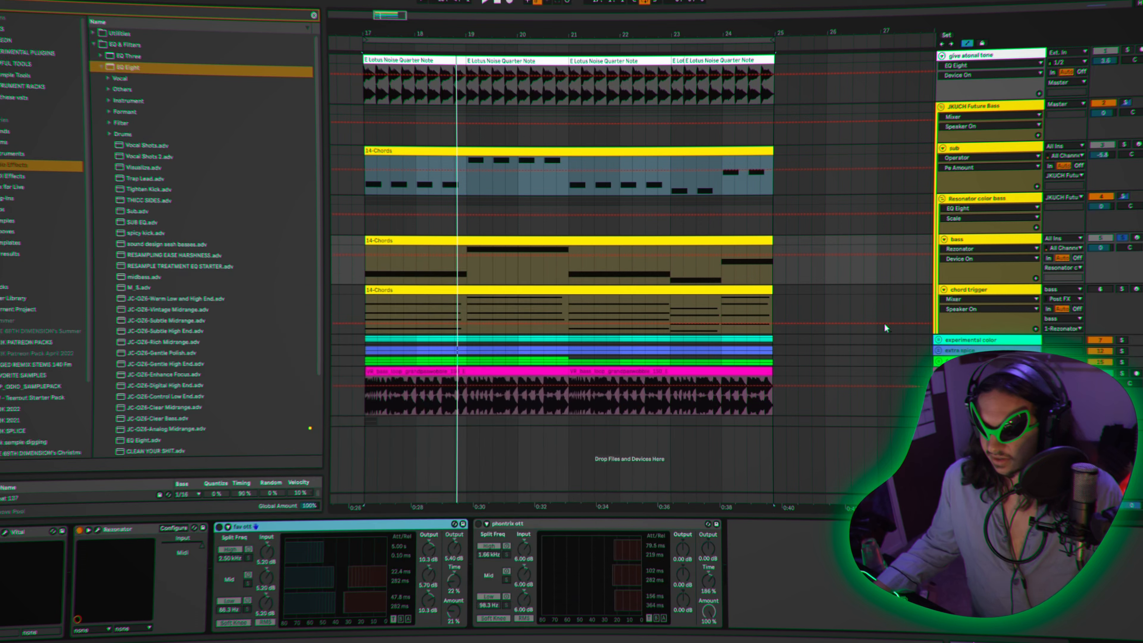
Unmute the chord trigger track and check its MIDI output routing to the Rezonator on the bass track.
left_click(961, 293)
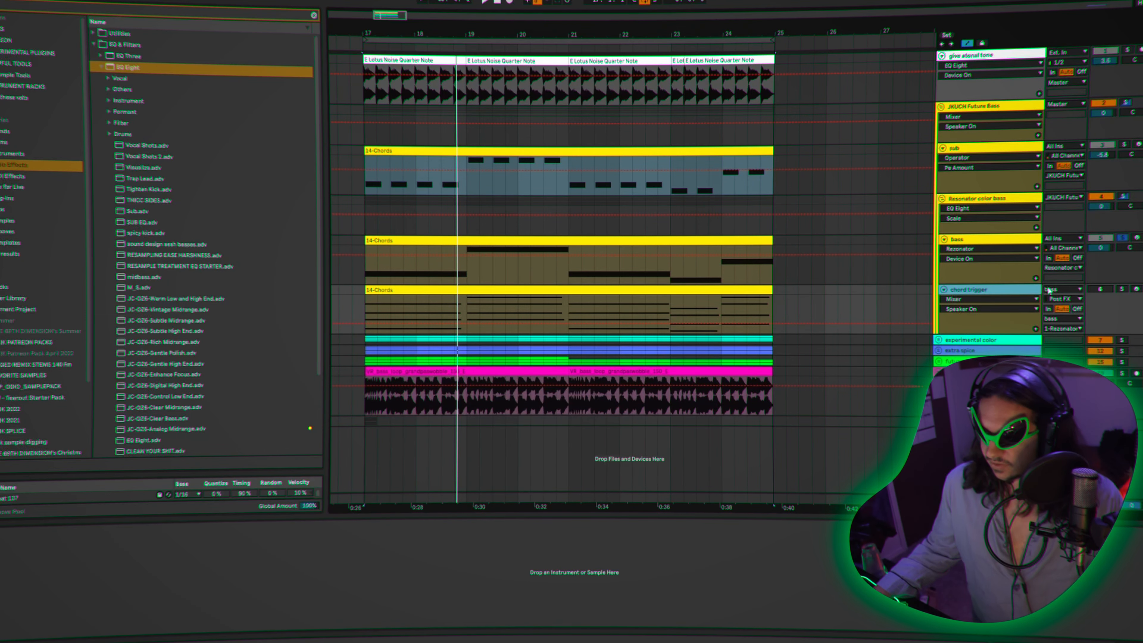
left_click(1098, 288)
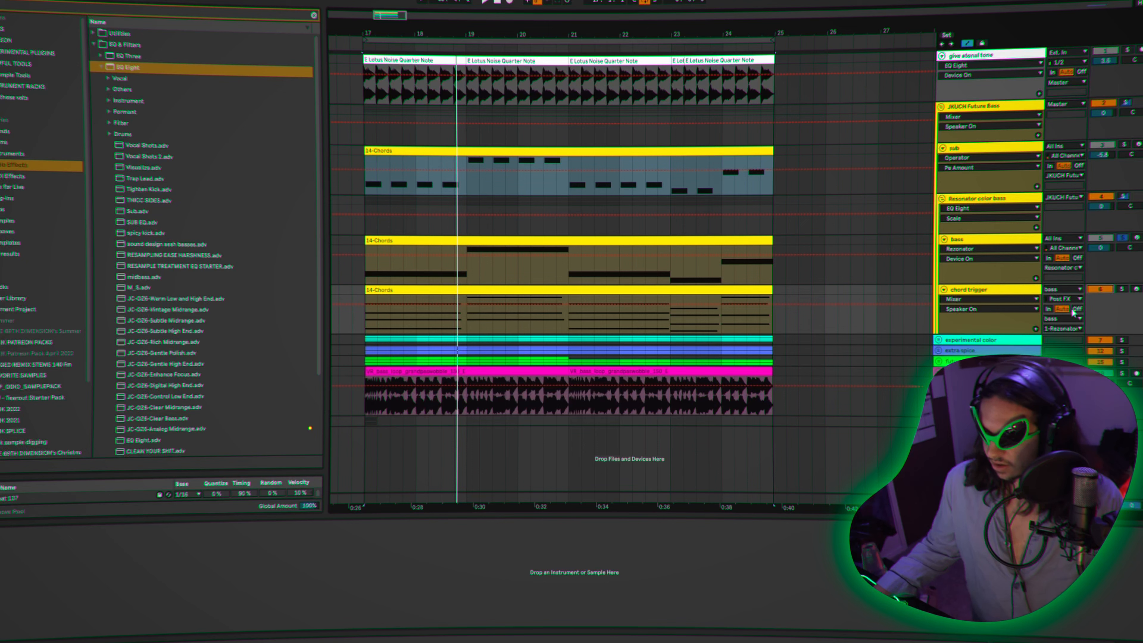
left_click(1054, 319)
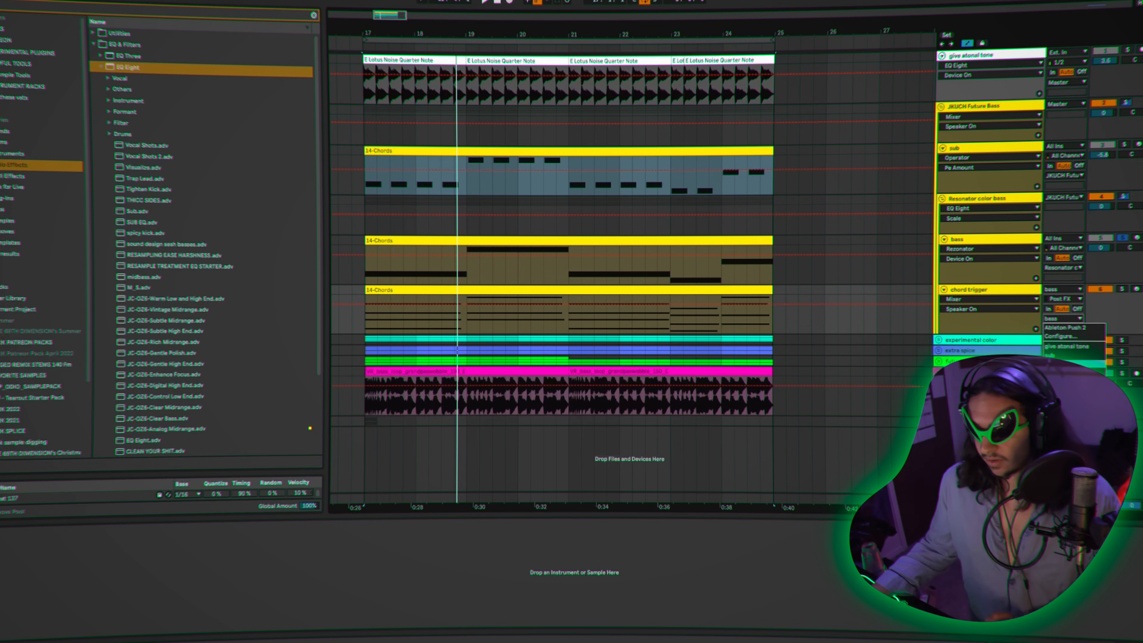
left_click(1075, 365)
left_click(1057, 330)
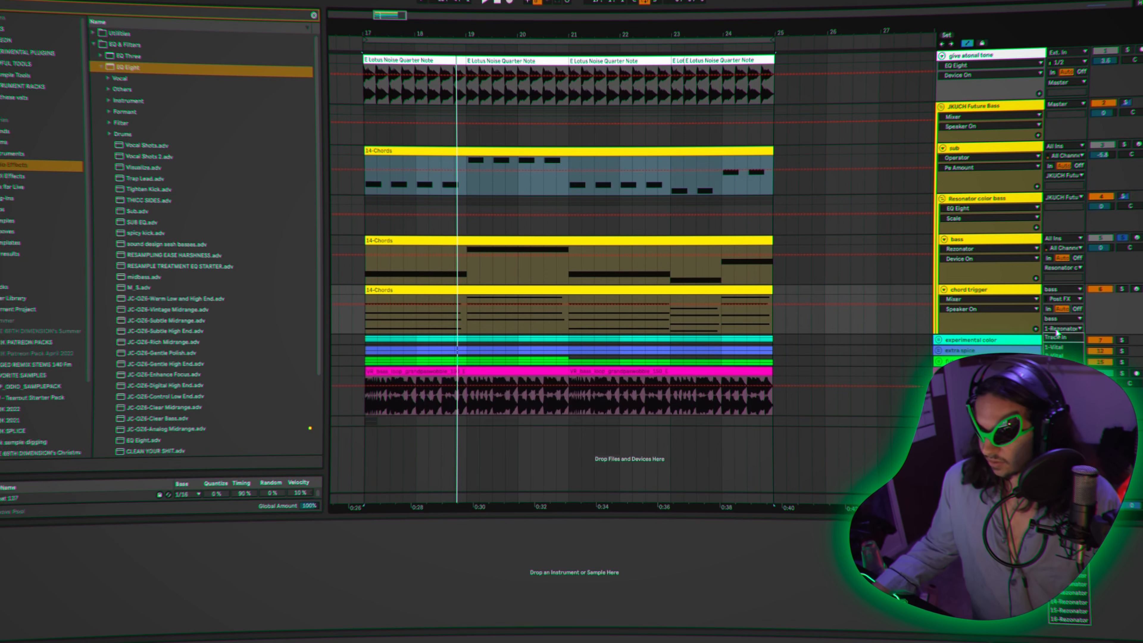
Play the bass track and watch its Rezonator respond to the chord notes.
left_click(995, 256)
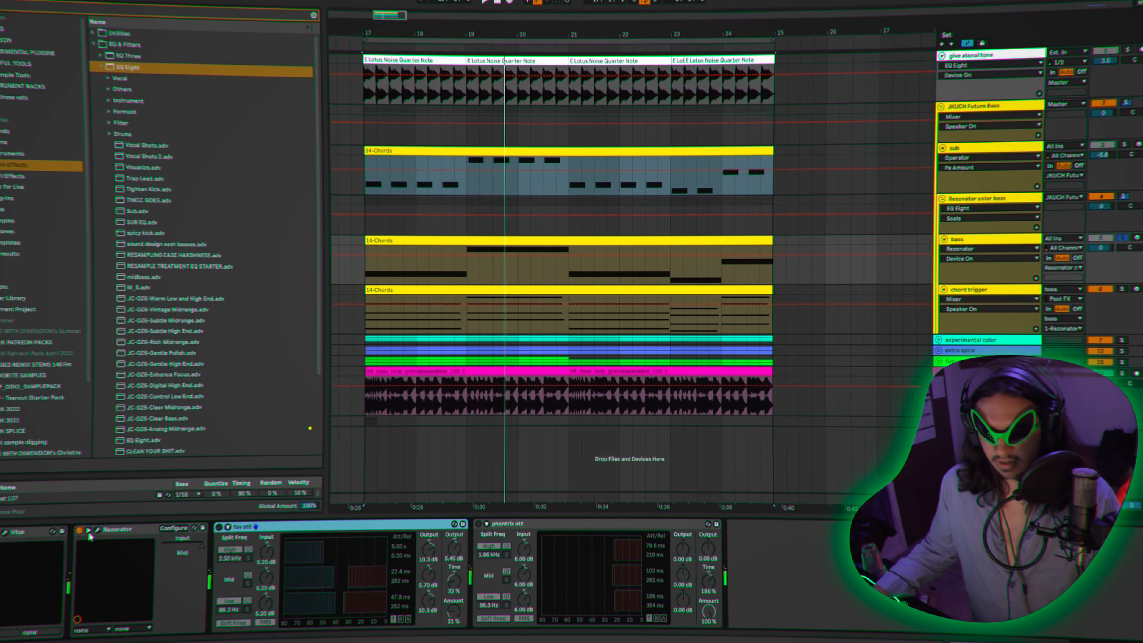
left_click(98, 531)
left_click_drag(412, 270, 346, 218)
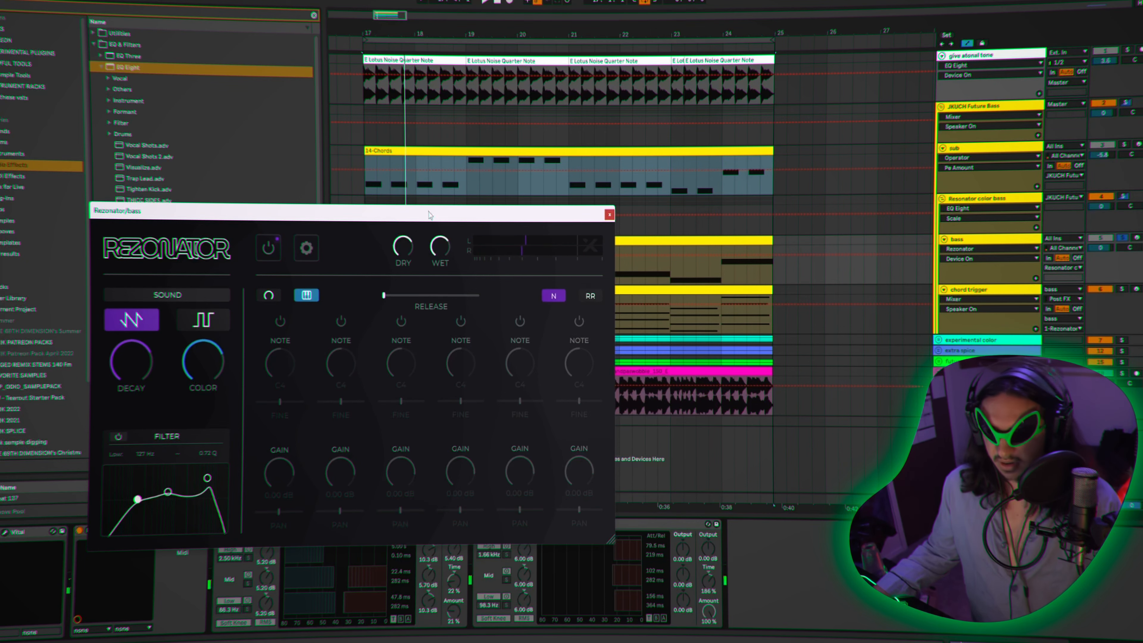
key("space")
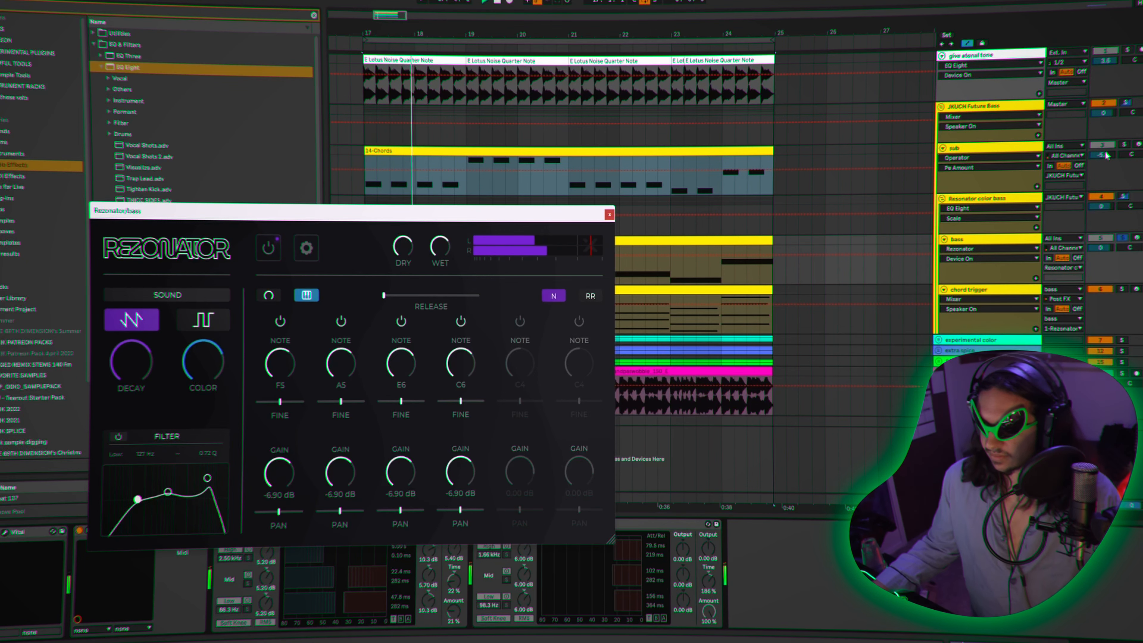
left_click(609, 215)
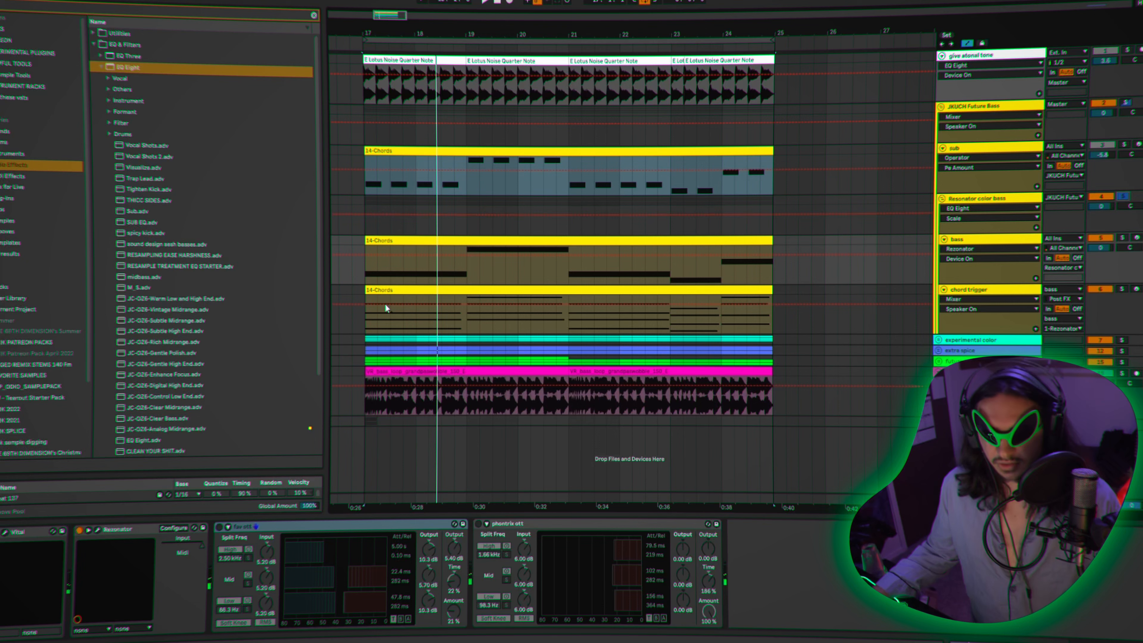
Reactivate fav ott and phontrix ott on the bass track, and Utility and EQ Eight on the Resonator color bass group.
left_click(218, 532)
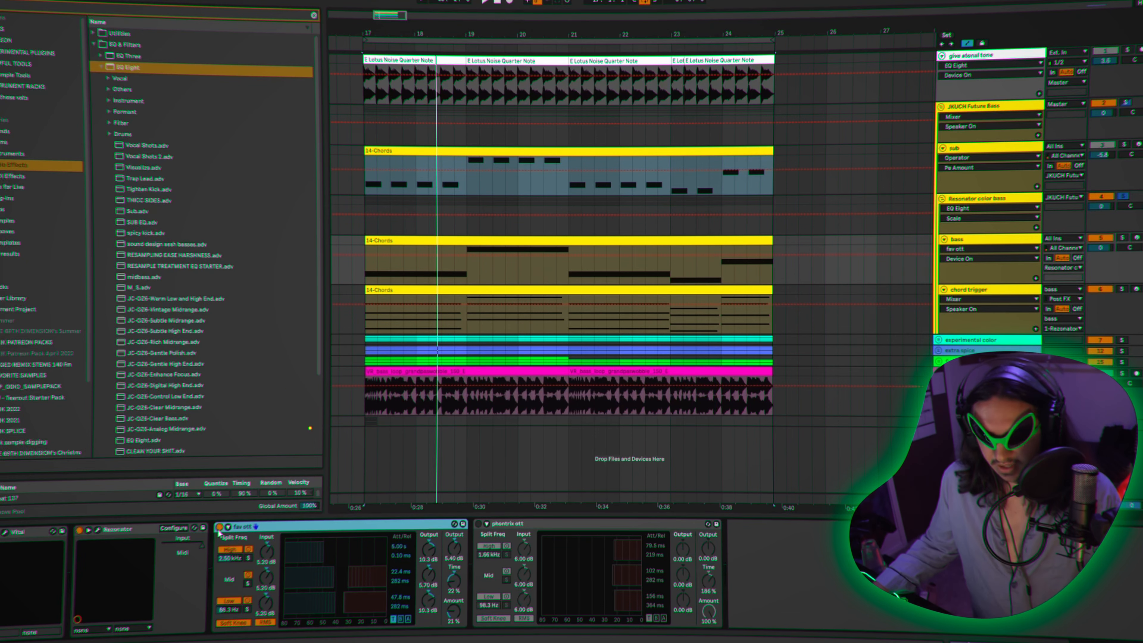
key("space")
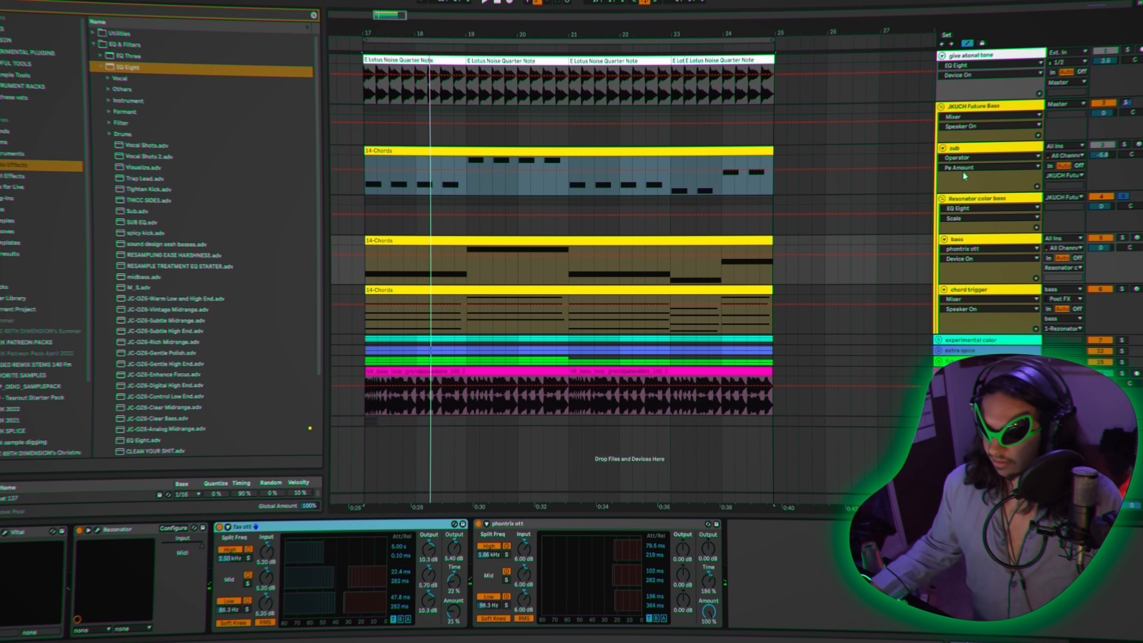
left_click(993, 202)
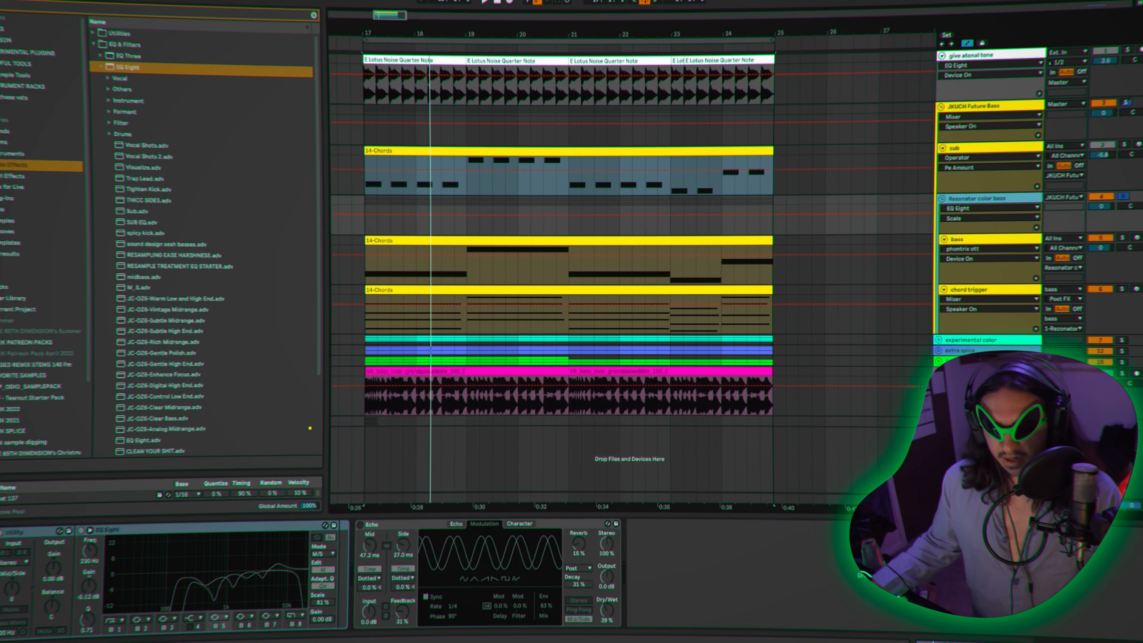
left_click(2, 532)
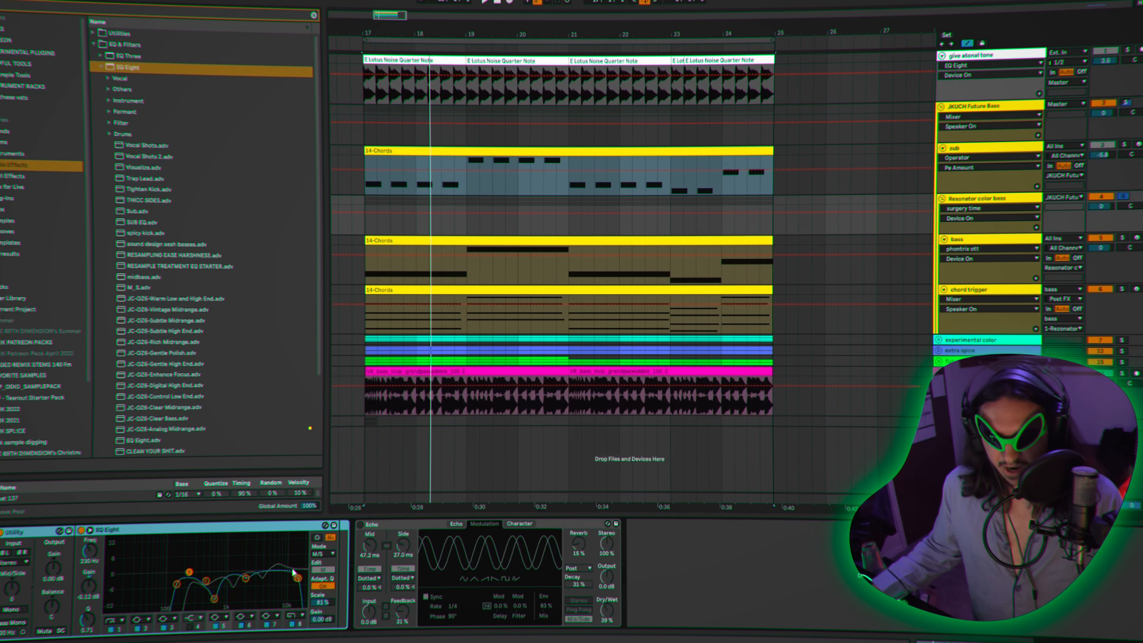
Review the Resonator color bass group's EQ Eight and Utility devices, including Utility's Mid/Side Balance.
left_click(181, 533)
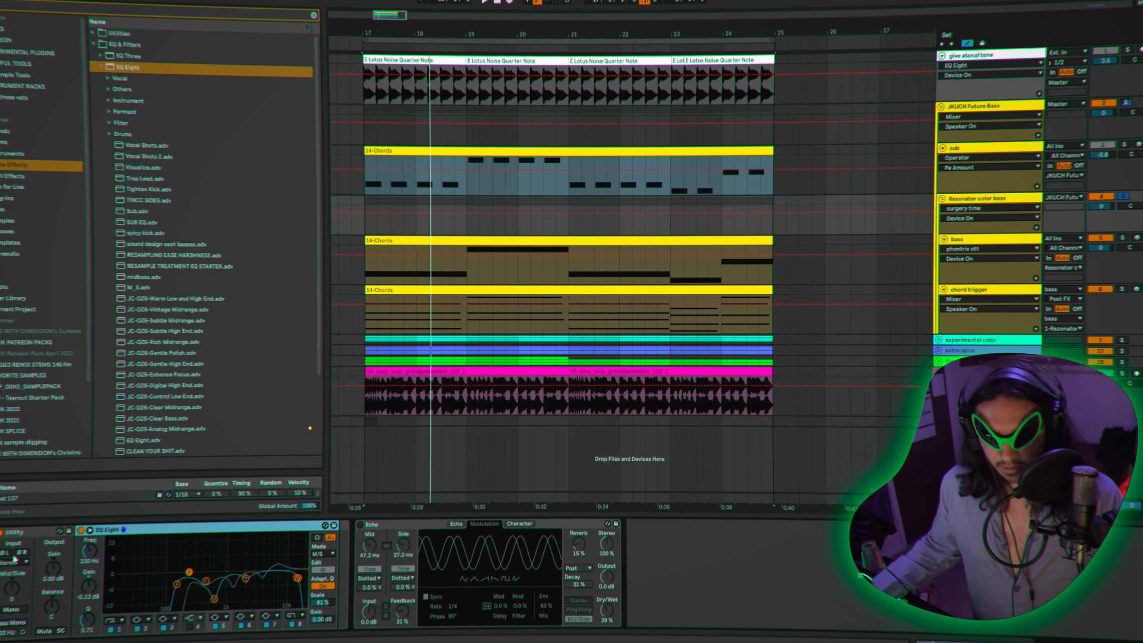
left_click(29, 534)
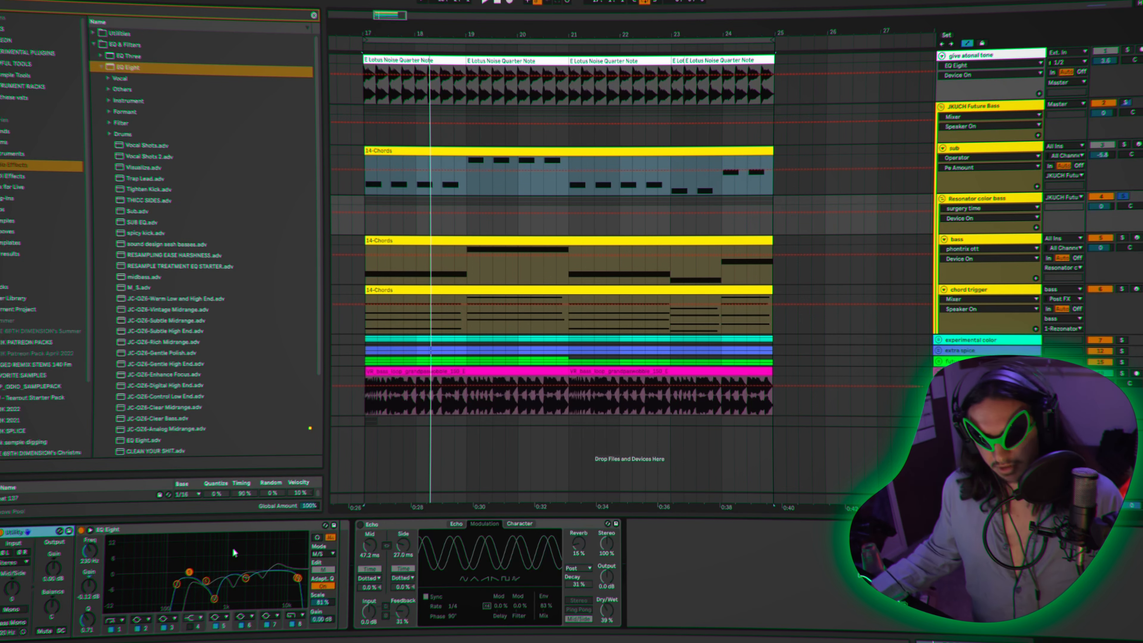
left_click(239, 536)
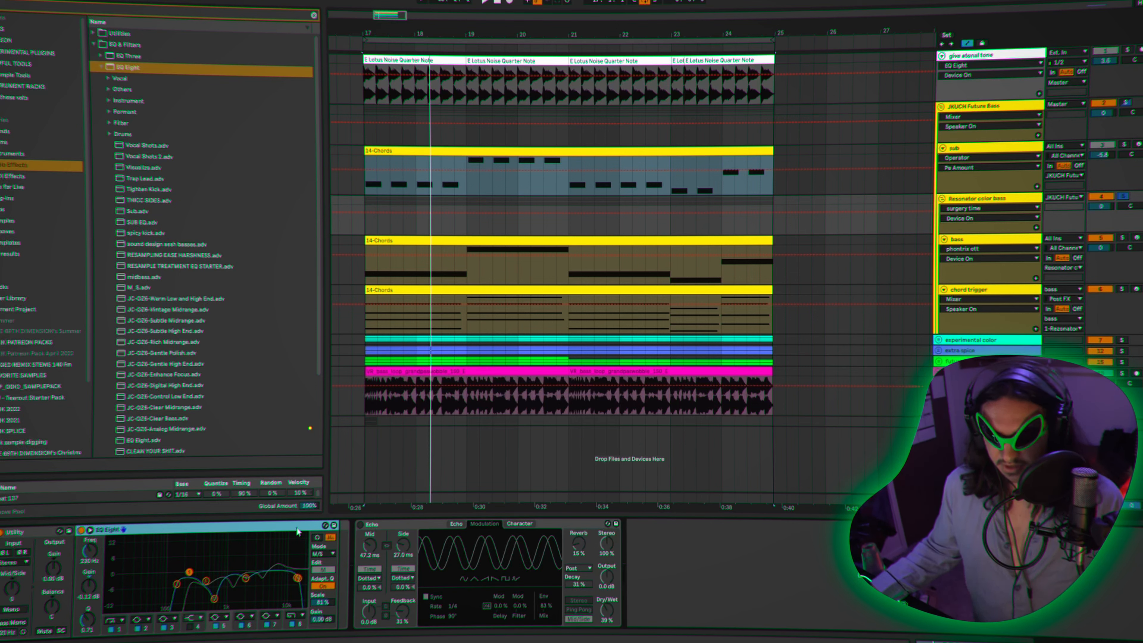
left_click(25, 532)
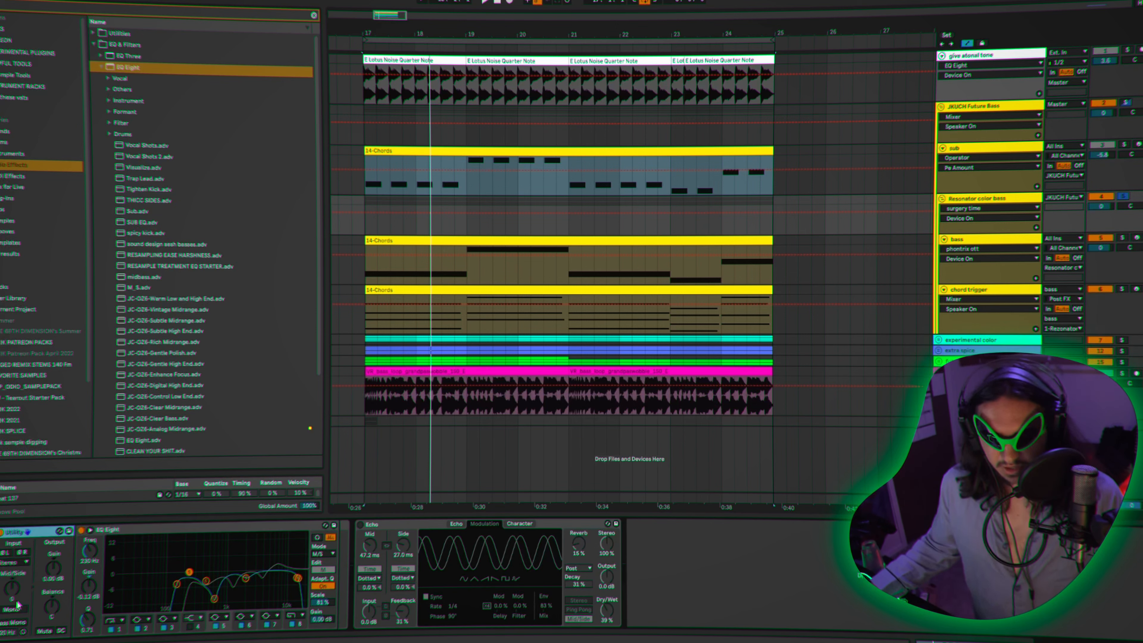
left_click(11, 594)
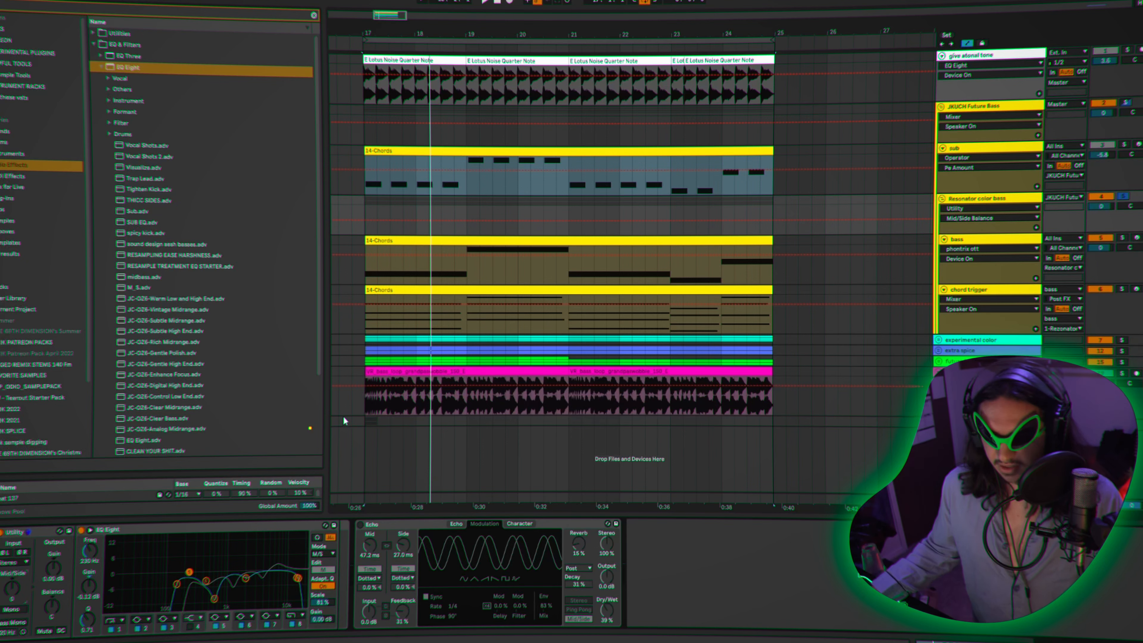
Audition the Resonator color bass group while toggling the selected effect, and reactivate its Echo.
key("space")
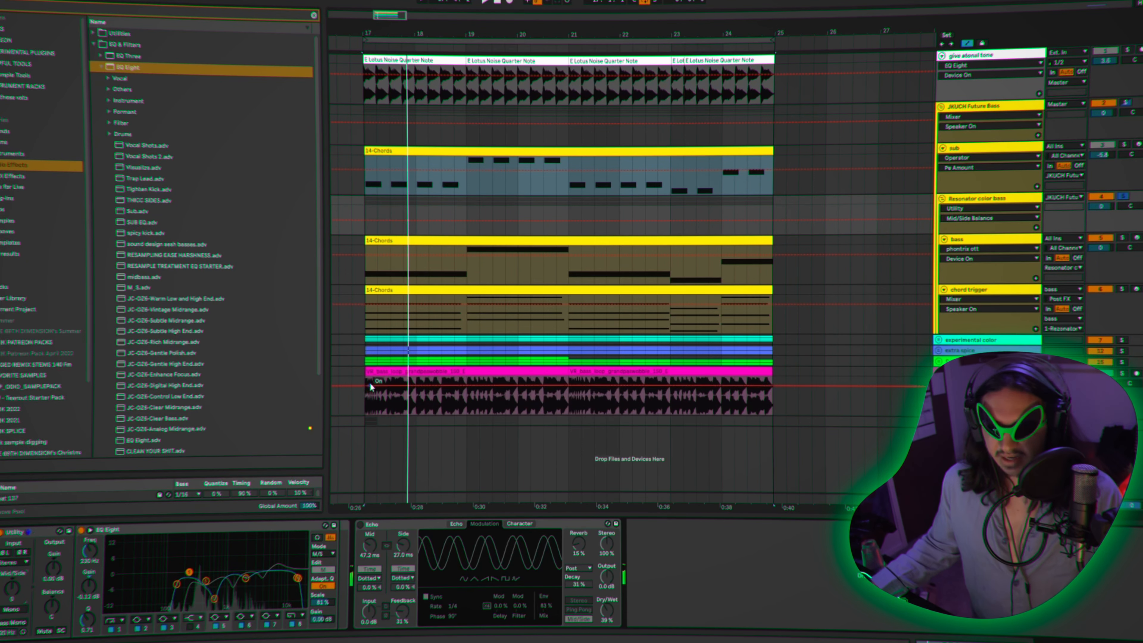
key("0")
key("space")
key("0")
key("space")
key("space")
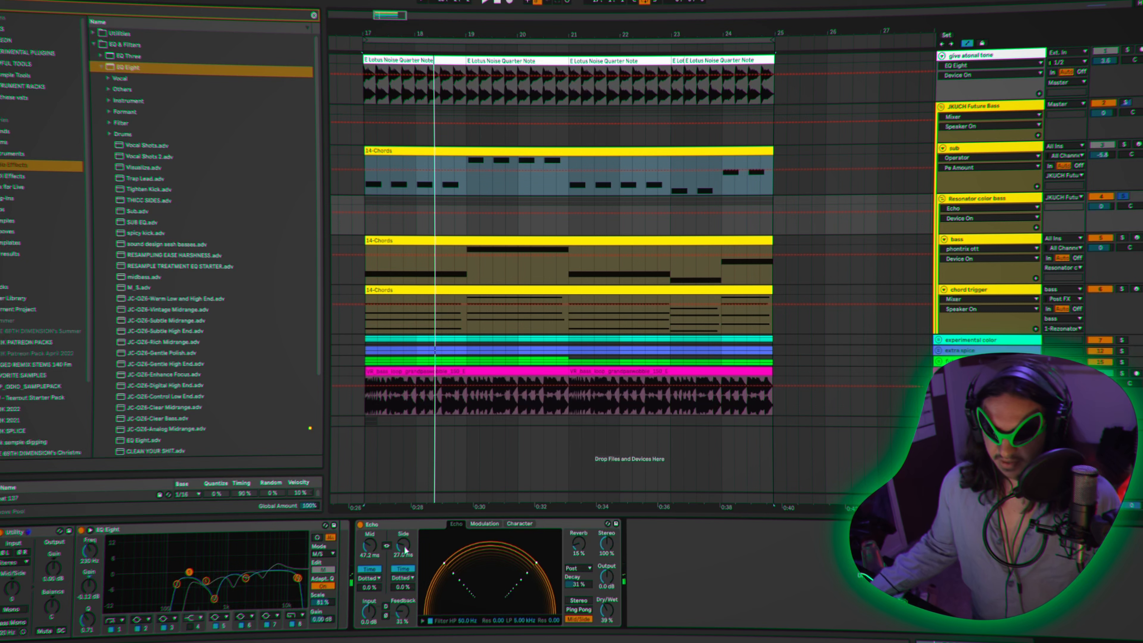
Set the Echo's Feedback to 30 % and play the group back.
mouse_move(401, 611)
left_mouse_down()
mouse_move(402, 562)
mouse_move(402, 611)
left_mouse_up()
key("space")
key("space")
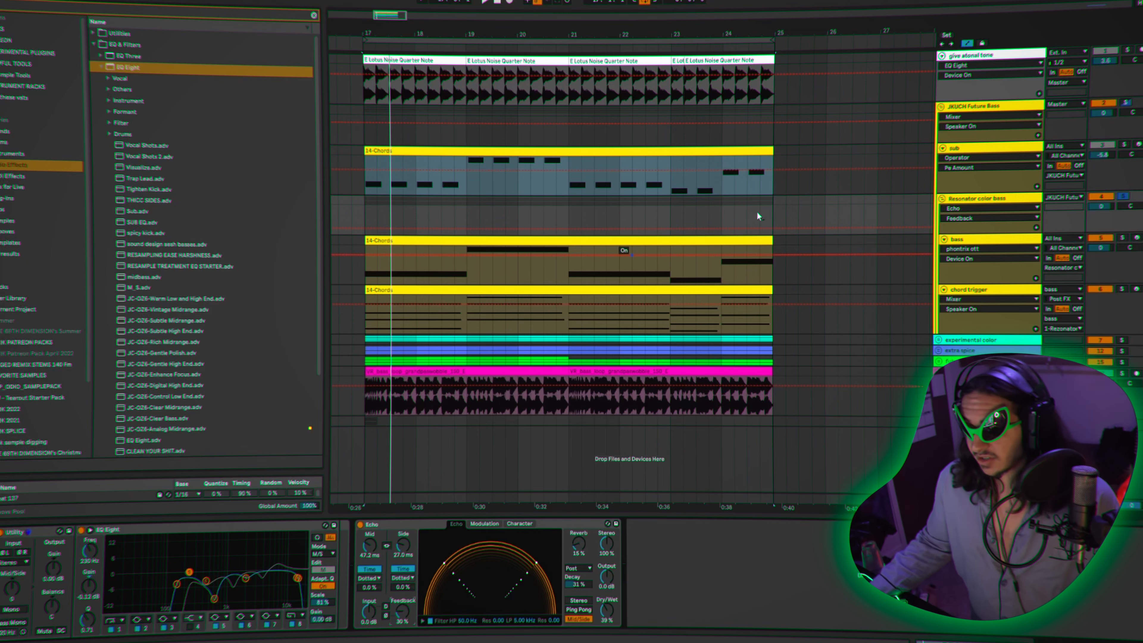
Solo the sub track, play it back, and show the envelope of Operator's oscillator C.
left_click(972, 149)
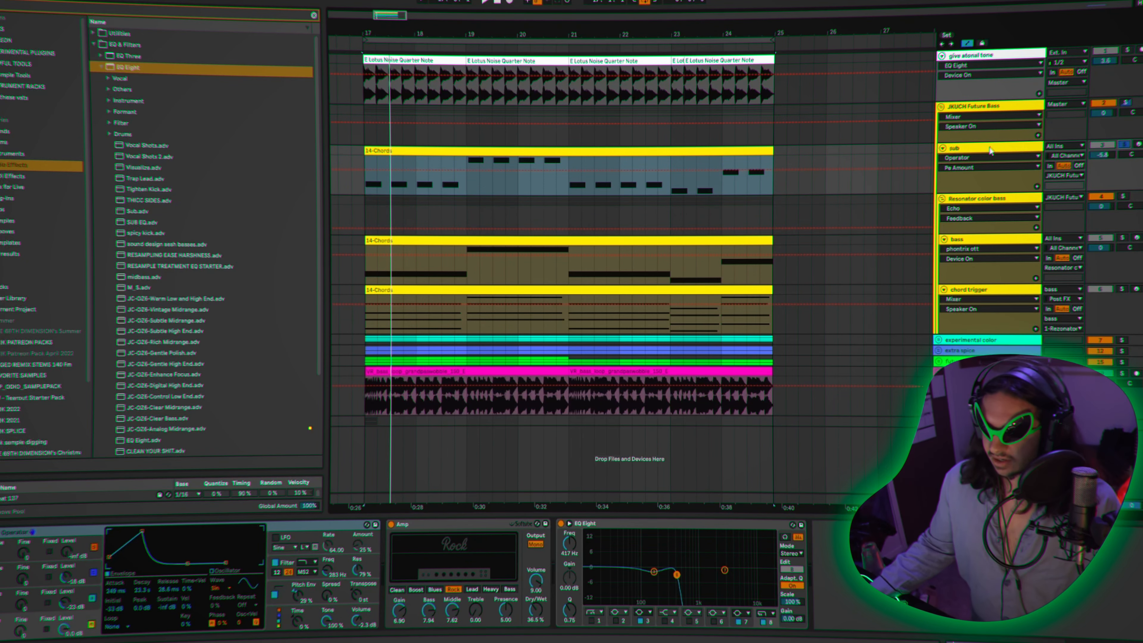
key("space")
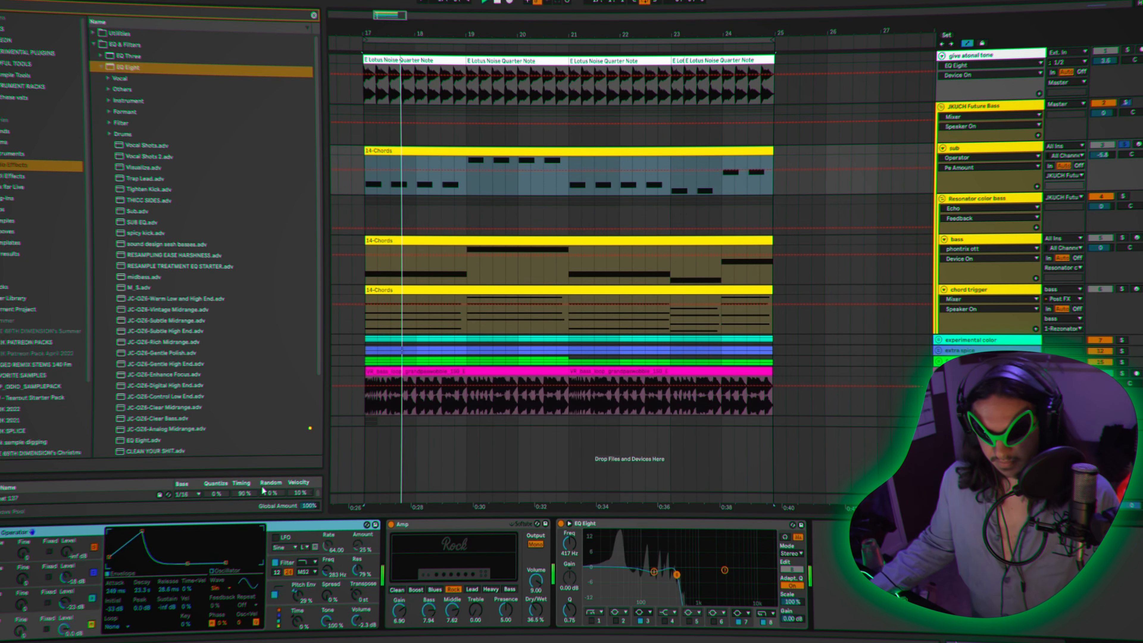
left_click(263, 492)
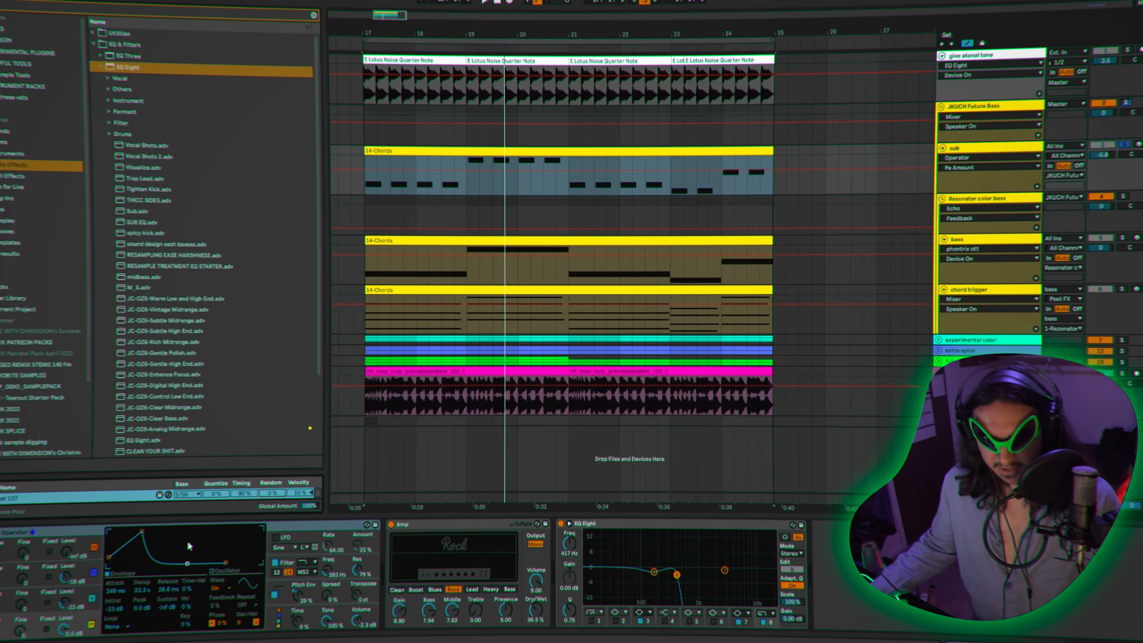
left_click(85, 571)
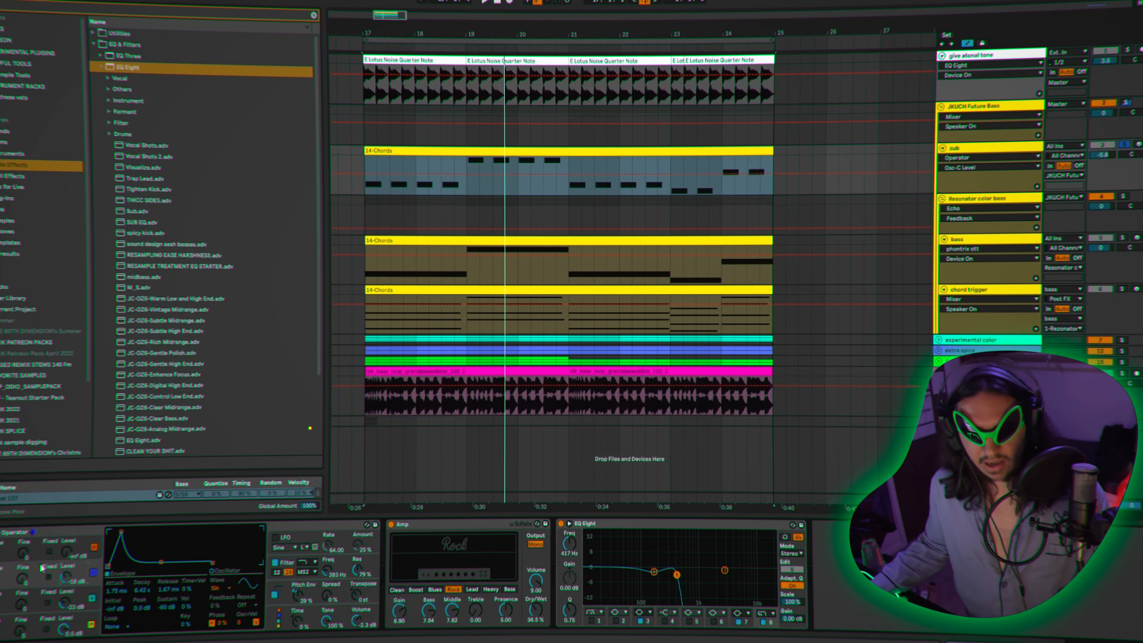
key("space")
key("space")
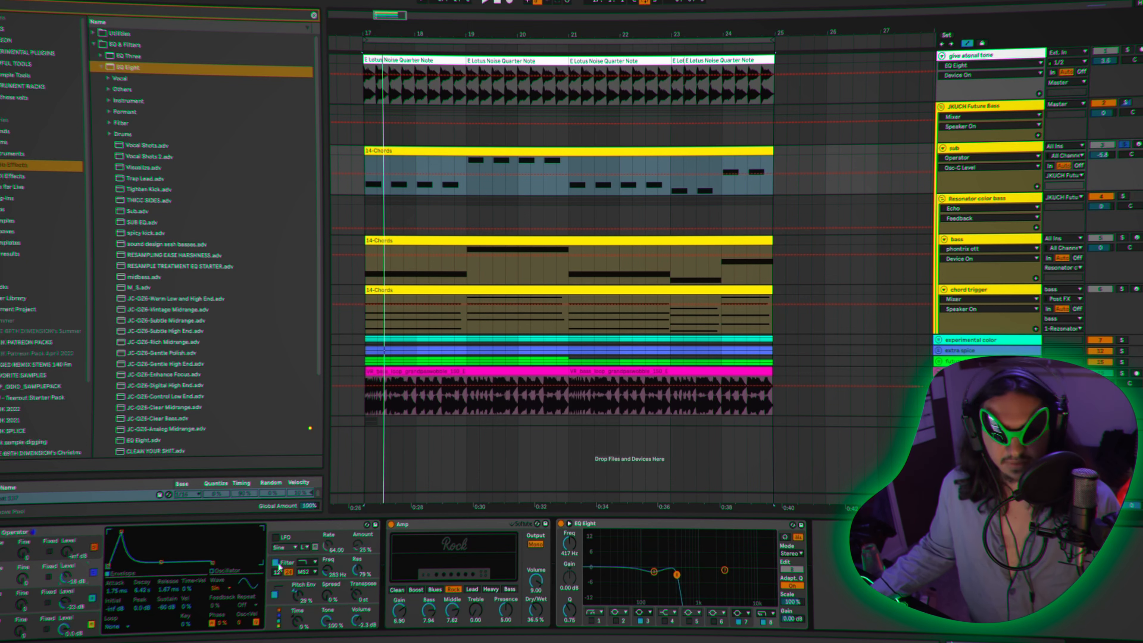
Show the filter settings of the sub track's Operator and audition the sub.
left_click(274, 564)
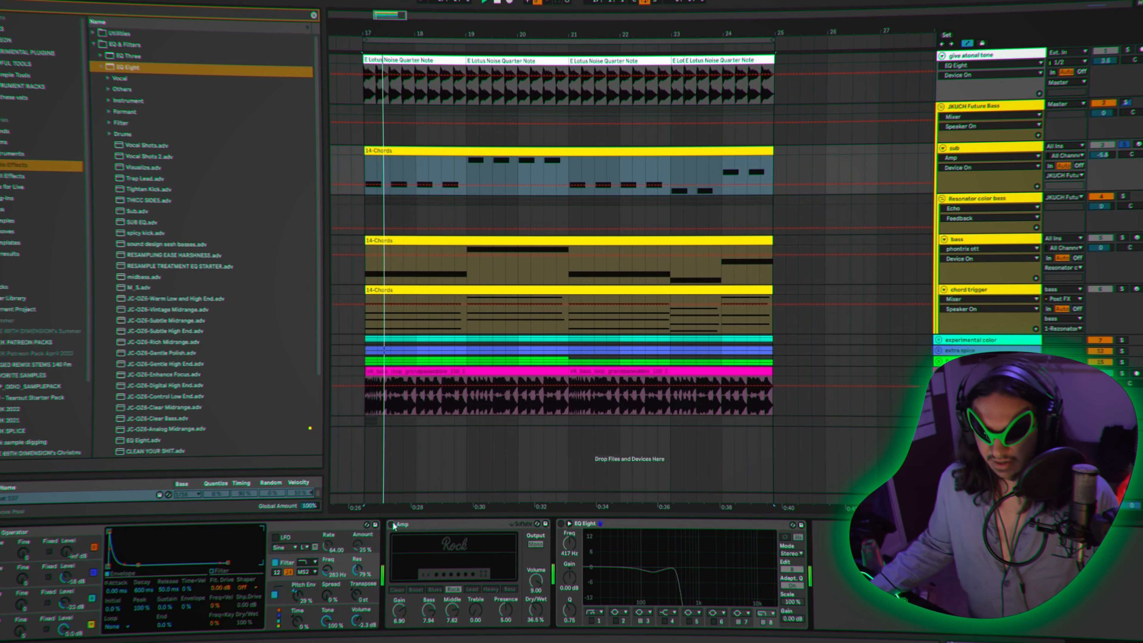
key("space")
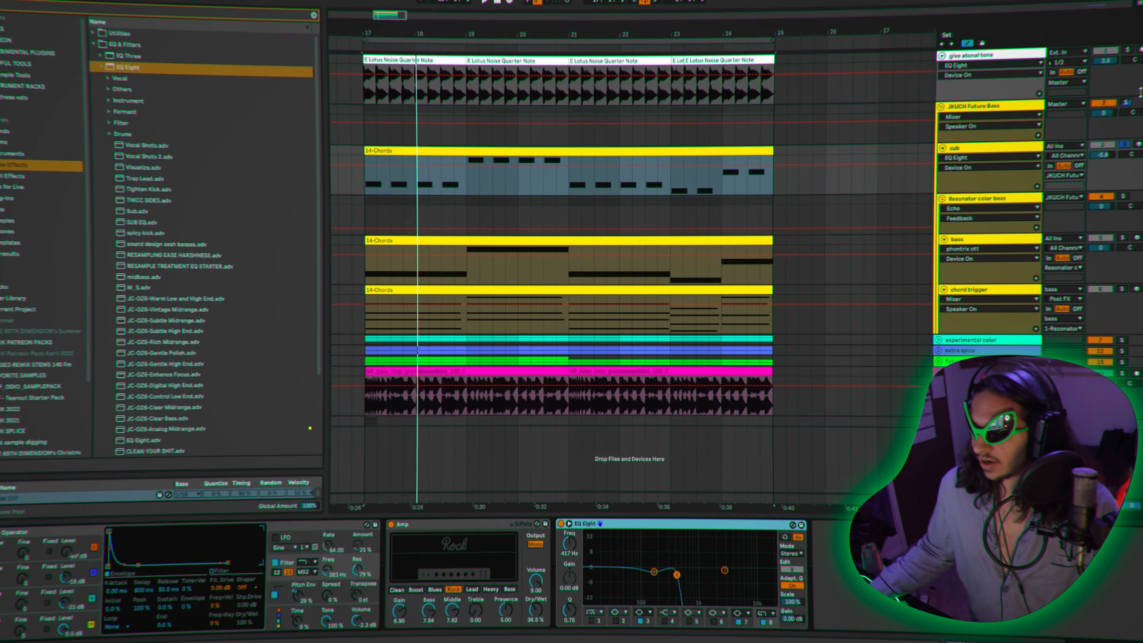
Solo the whole JKUCH Future Bass group, play it back and show its effects chain.
left_click(1126, 103)
key("space")
left_click(1006, 108)
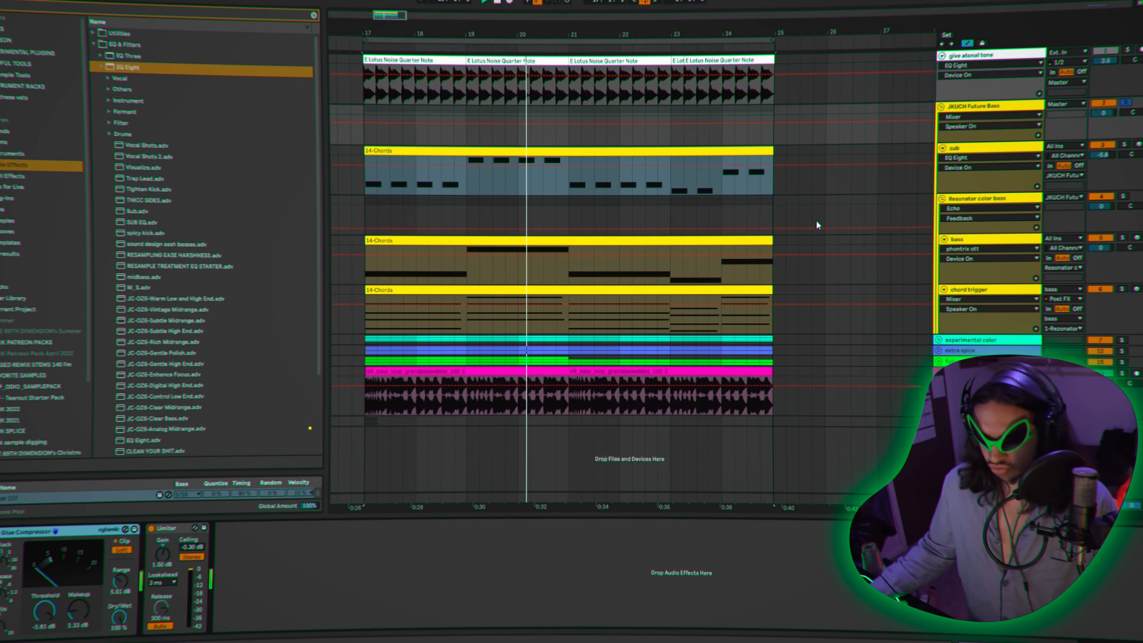
mouse_move(814, 228)
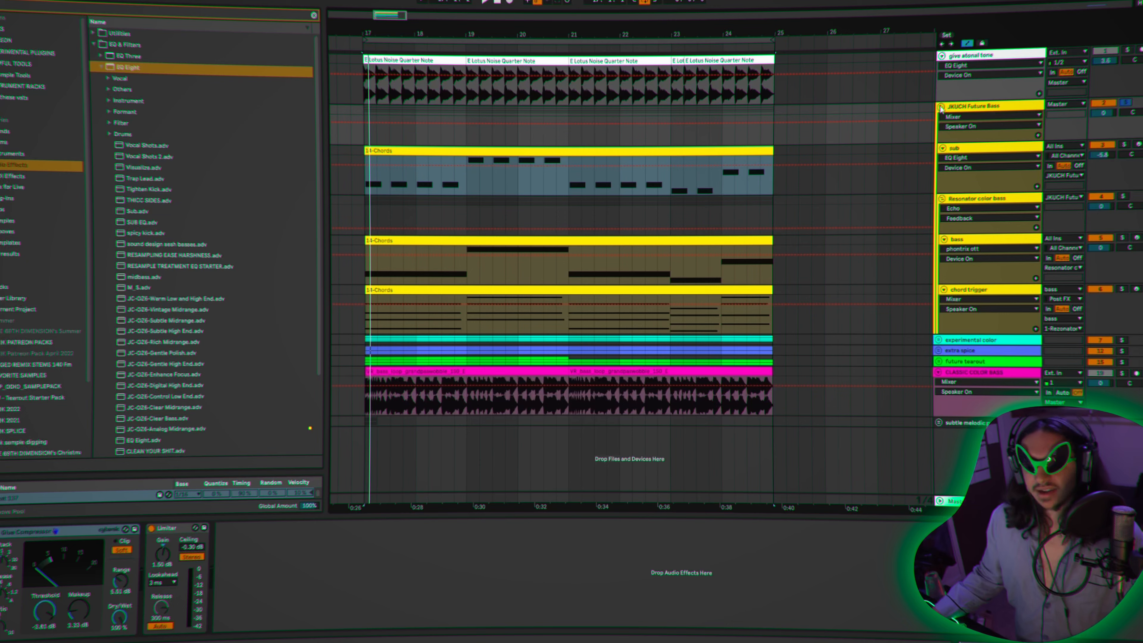
Fold the JKUCH Future Bass group, unfold the experimental color group and display its effects.
left_click(940, 107)
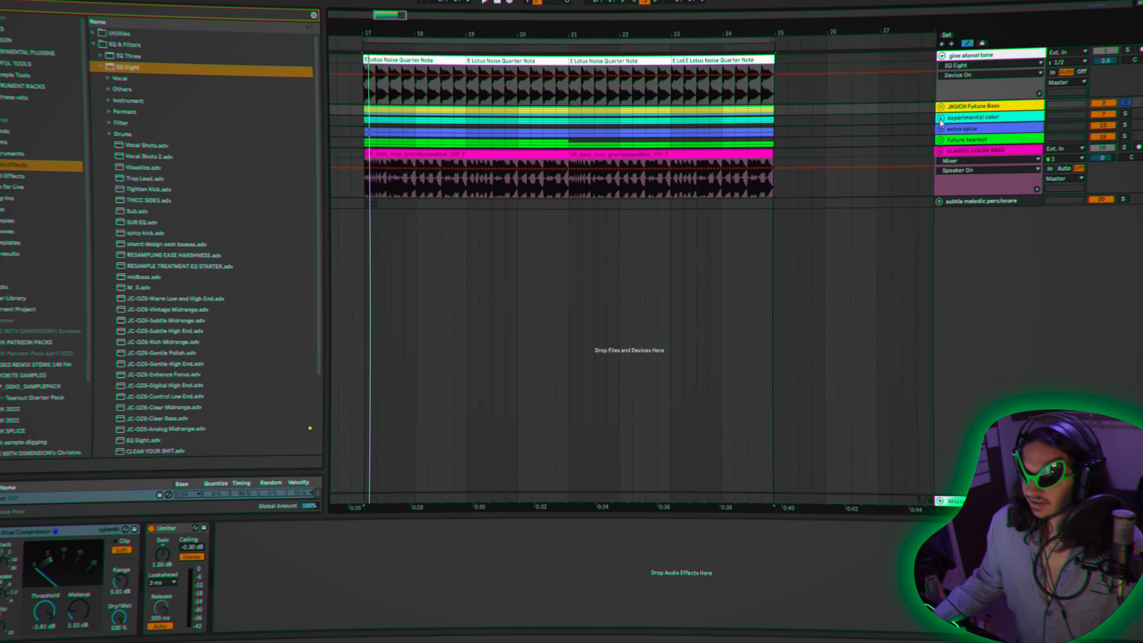
left_click(941, 119)
left_click(991, 118)
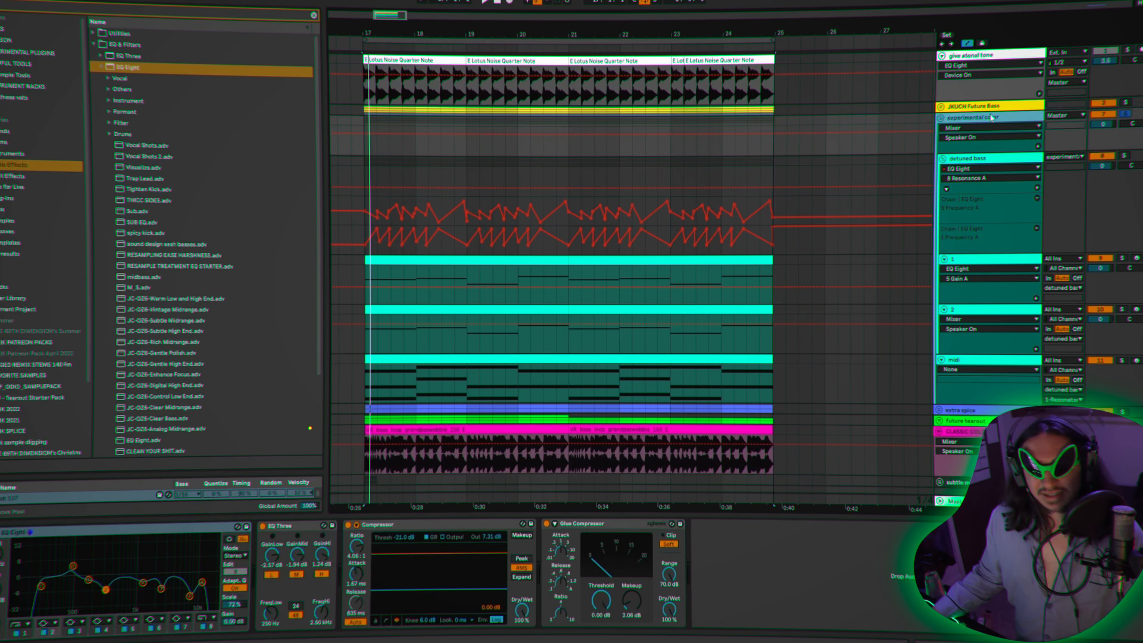
scroll(708, 207, "down", 1)
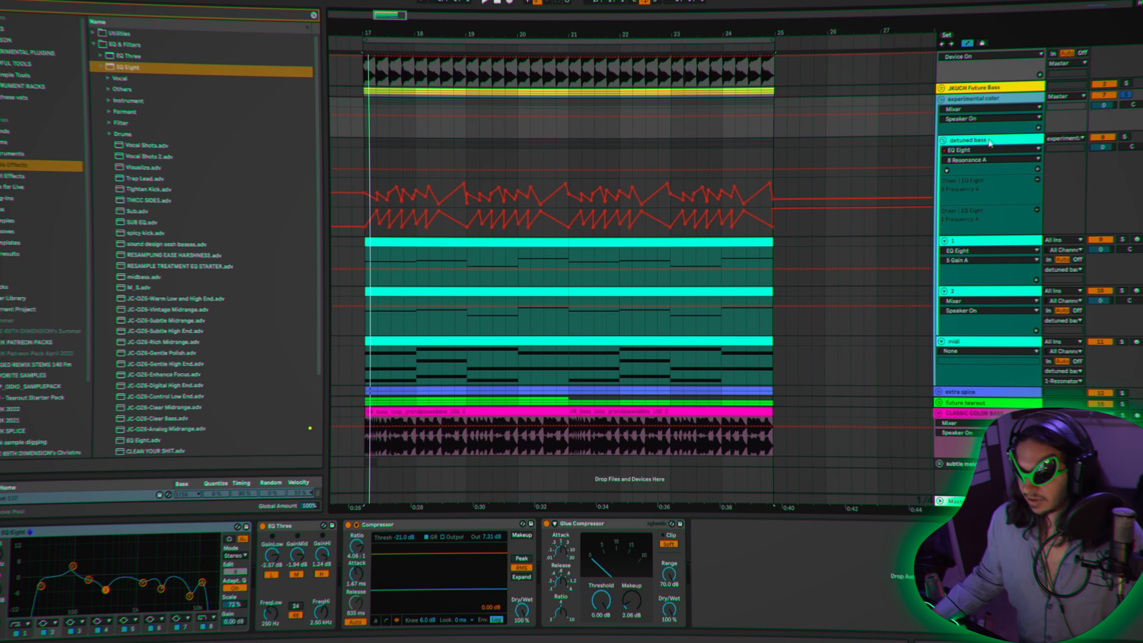
Unfold the JKUCH Future Bass group again and load the Max for Live instrument bcResonCtrl onto the chord trigger track.
left_click(942, 87)
left_click(1000, 91)
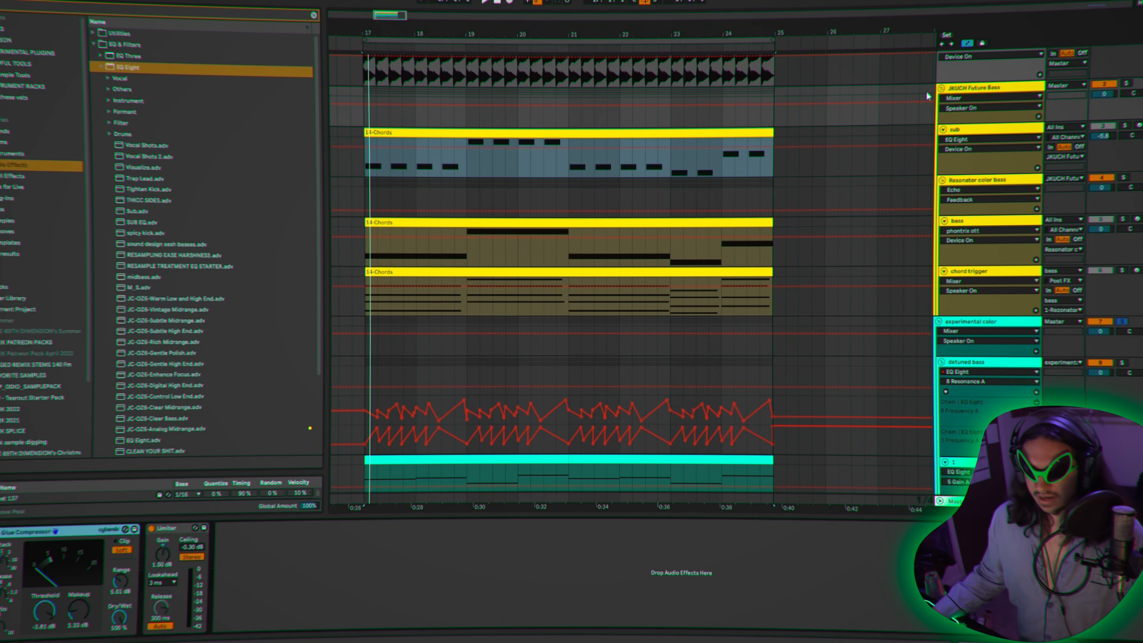
left_click(997, 272)
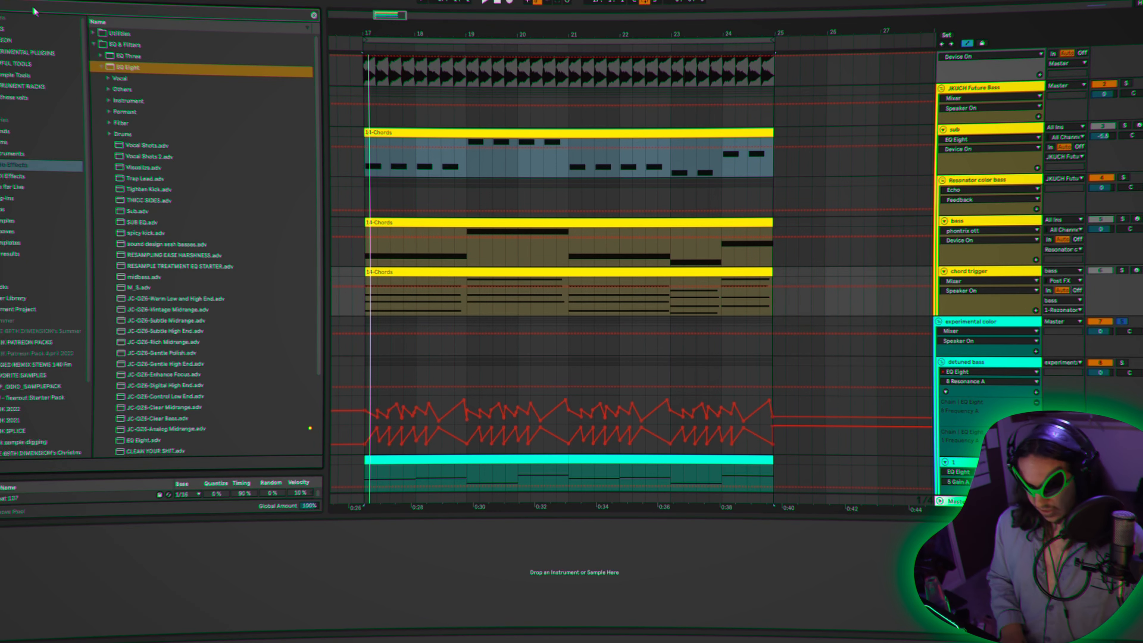
left_click(34, 11)
left_click(10, 188)
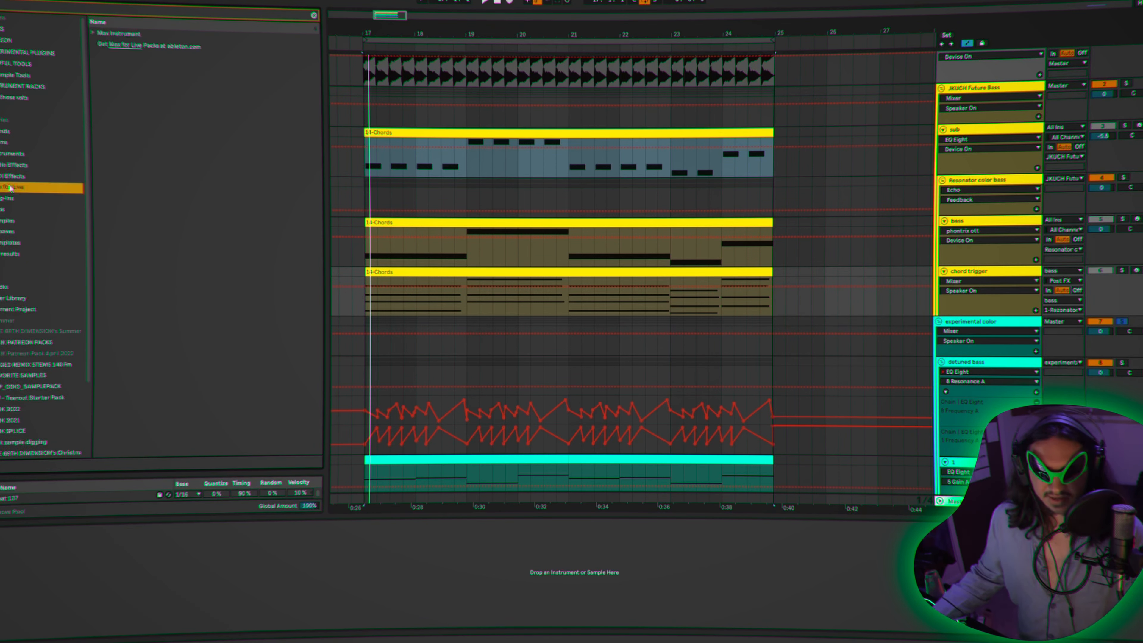
left_click(93, 34)
left_click(129, 43)
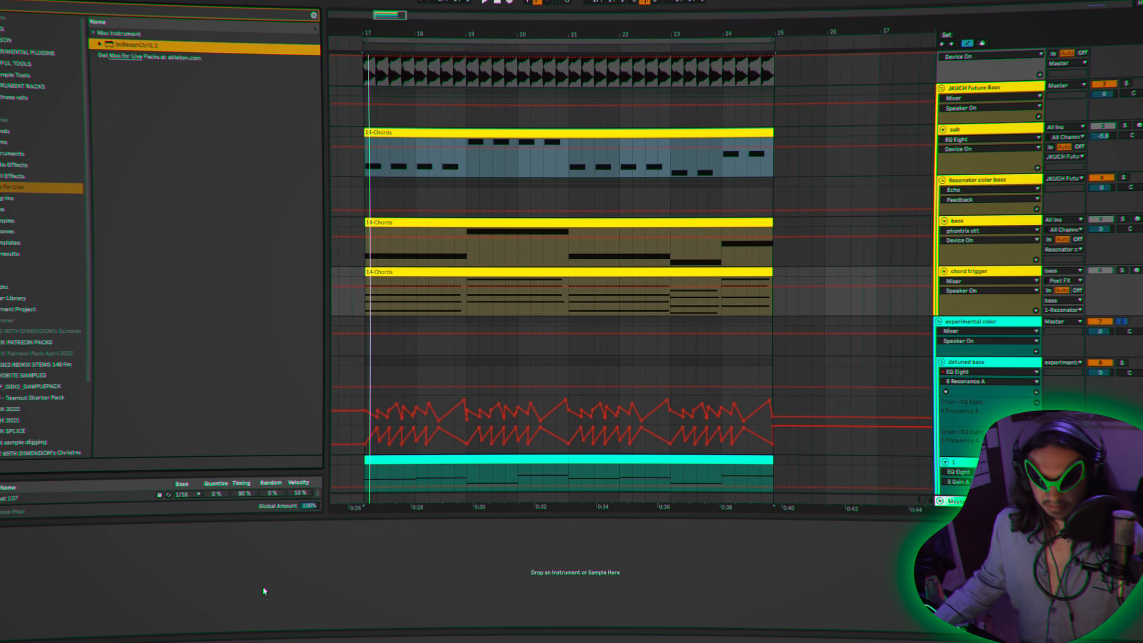
Search the browser for Resonators and insert the device between Vital and Rezonator on the bass track.
left_click(989, 221)
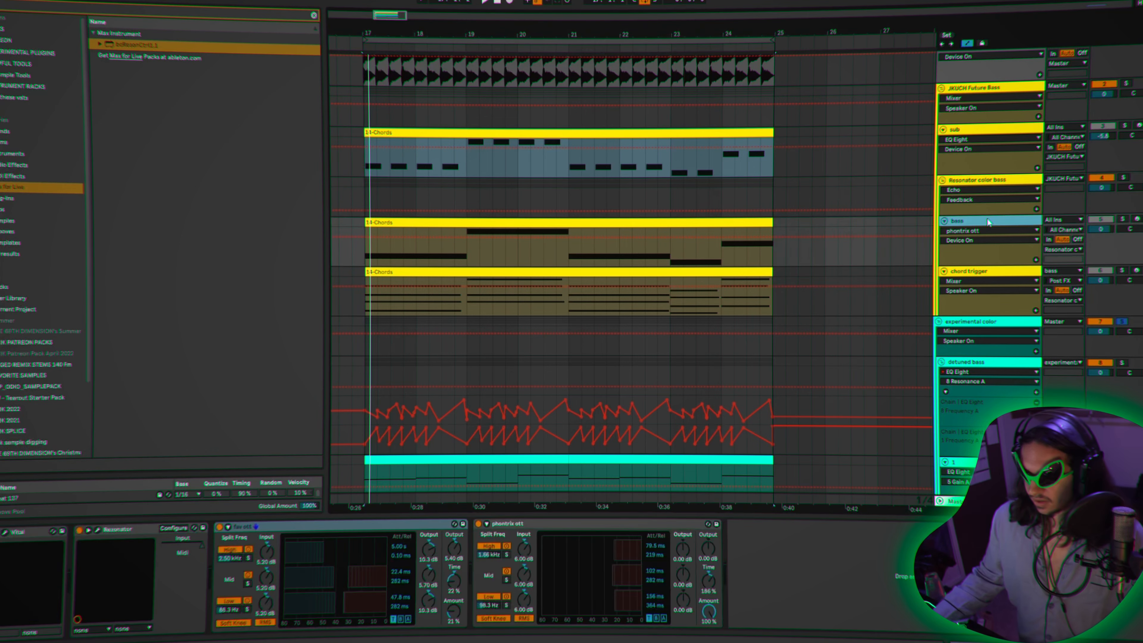
left_click(32, 10)
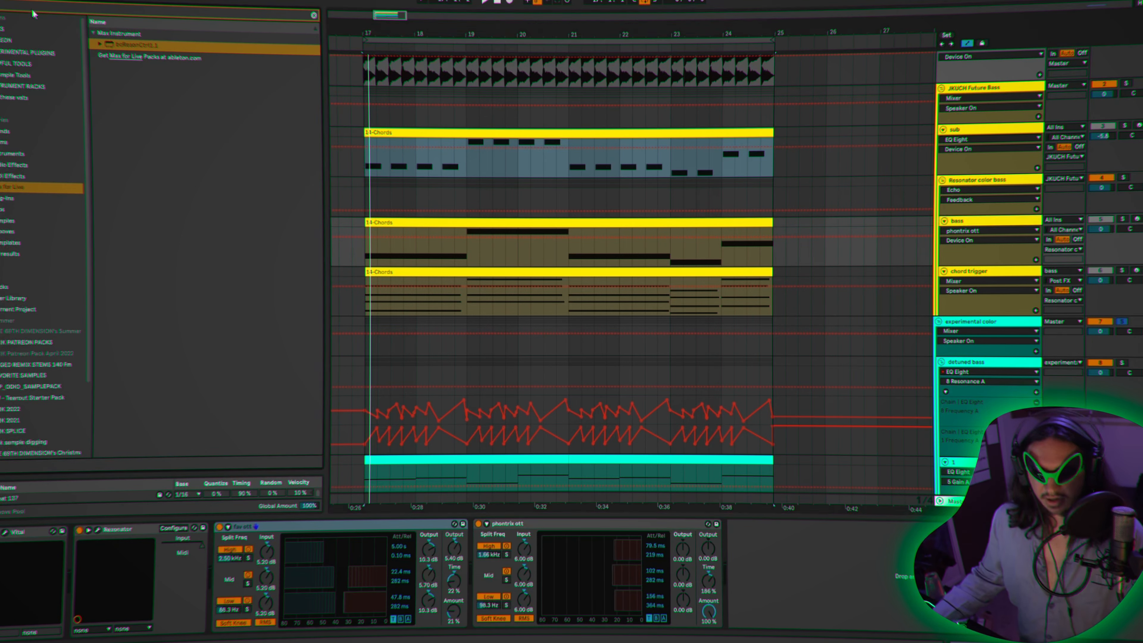
type("rezon")
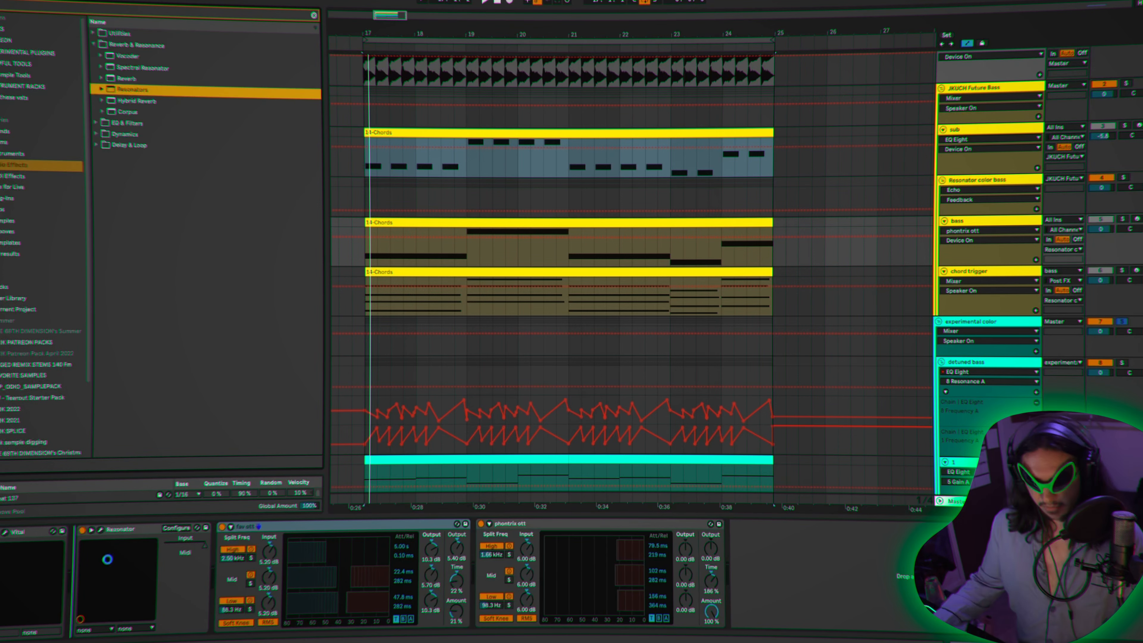
left_click_drag(107, 560, 88, 541)
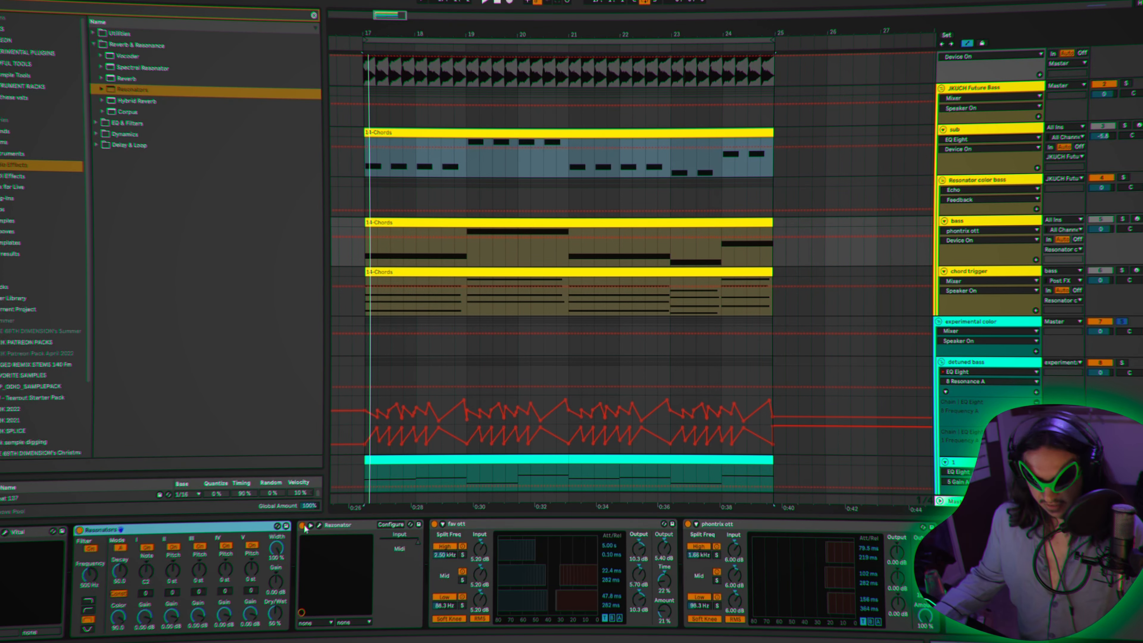
Set the Resonators' Color to 73.8 and check the Rezonator plug-in window for comparison.
left_click_drag(118, 615, 118, 618)
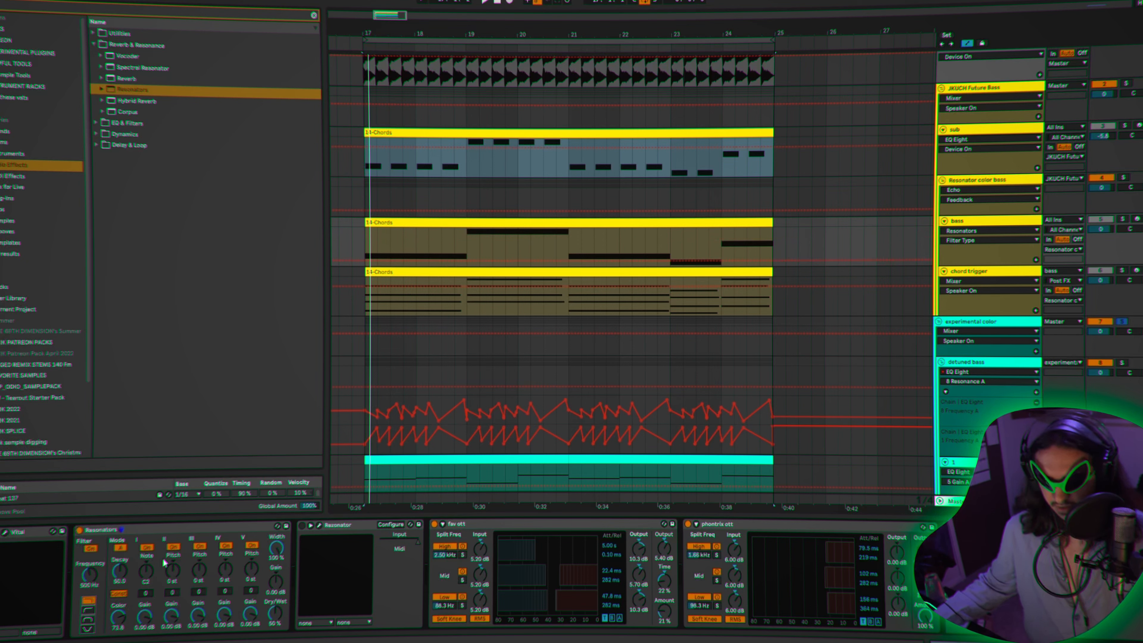
left_click(320, 525)
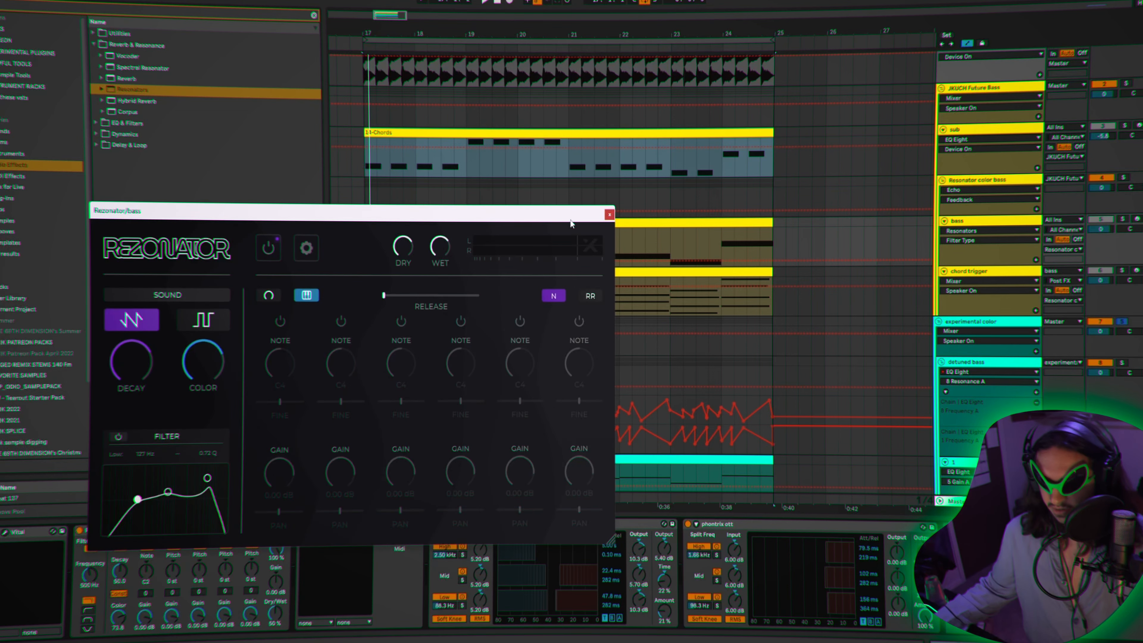
left_click(608, 215)
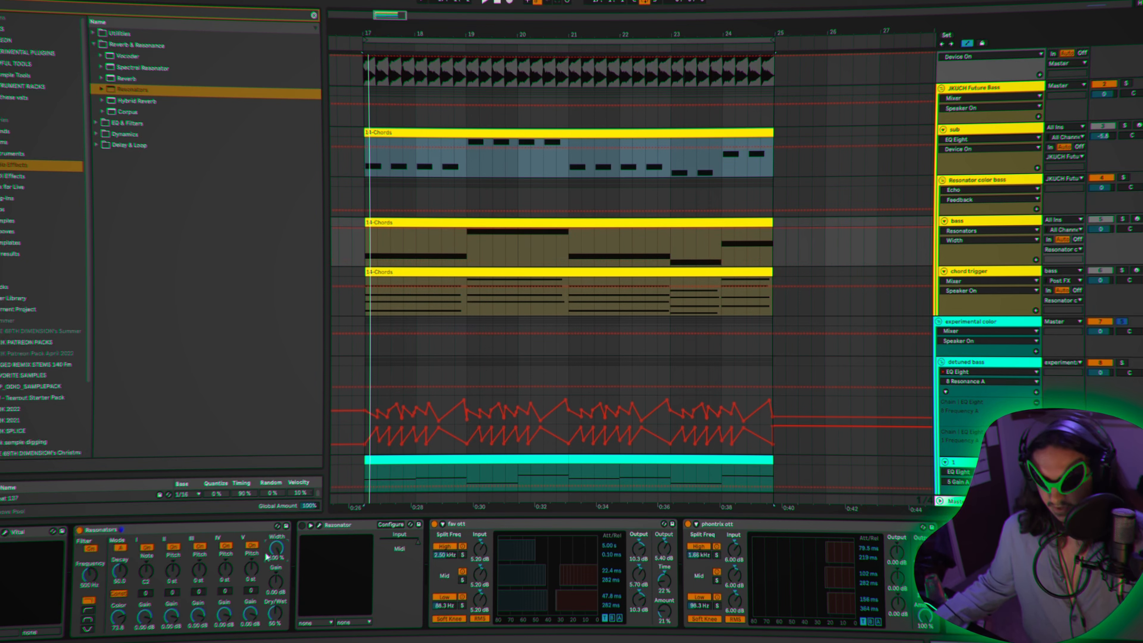
Point the chord trigger's bcResonCtrl at the bass track and its Resonators device.
left_click(995, 274)
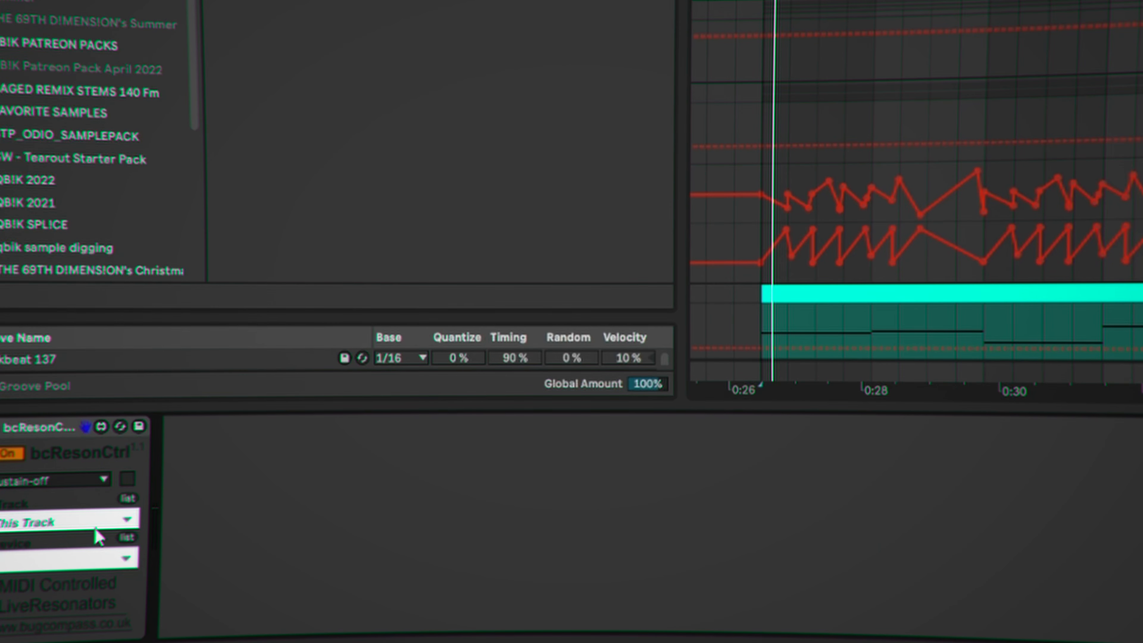
left_click(112, 519)
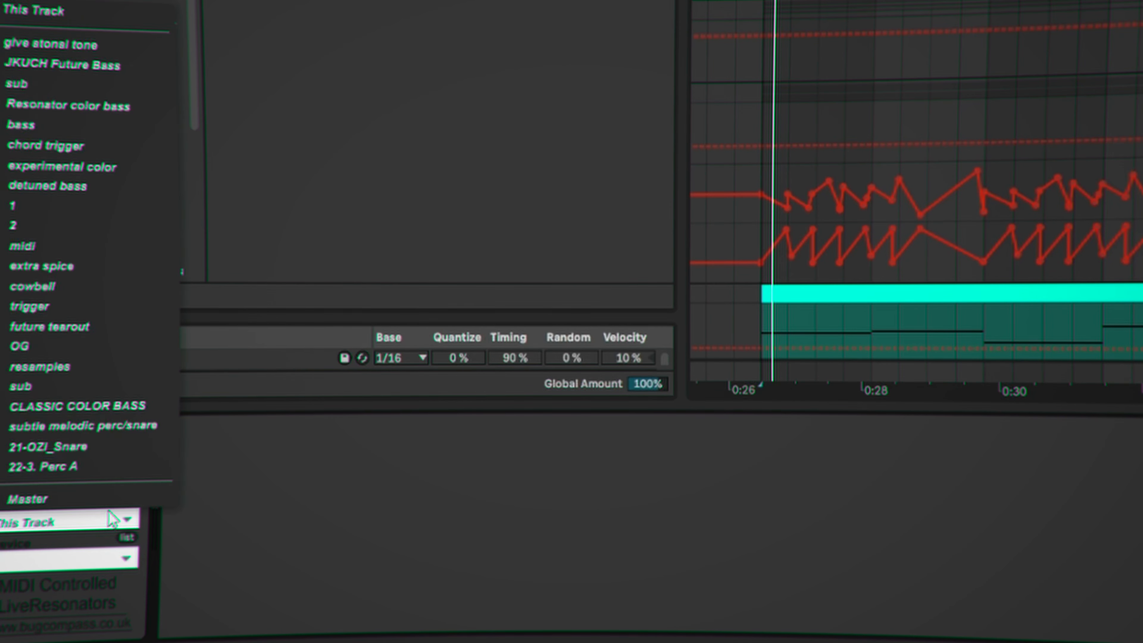
left_click(73, 122)
left_click(94, 558)
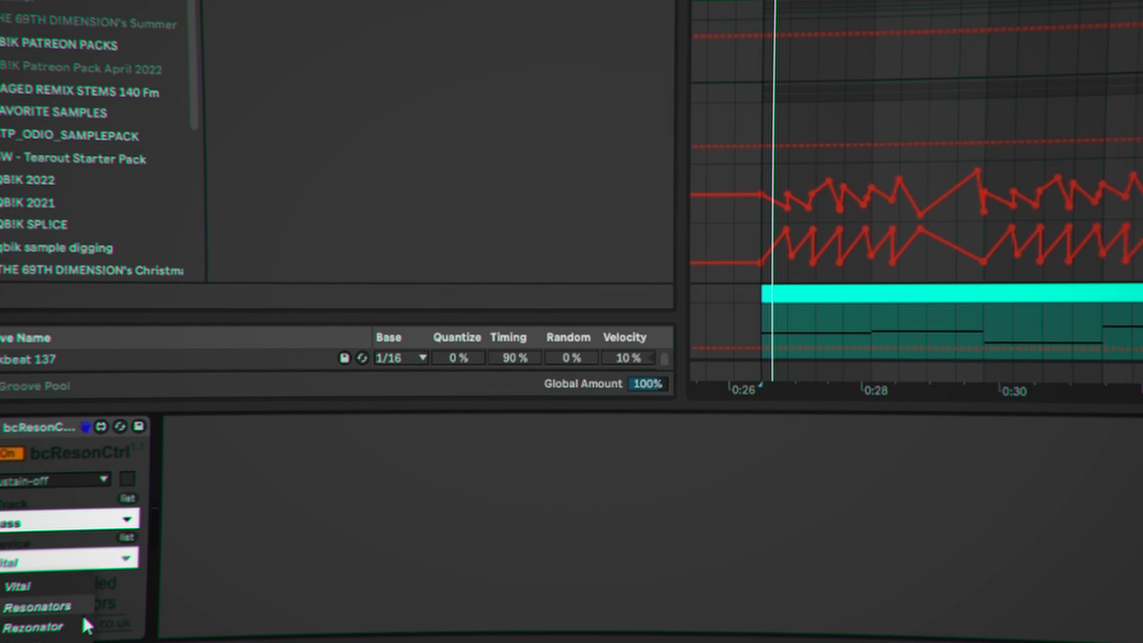
left_click(62, 607)
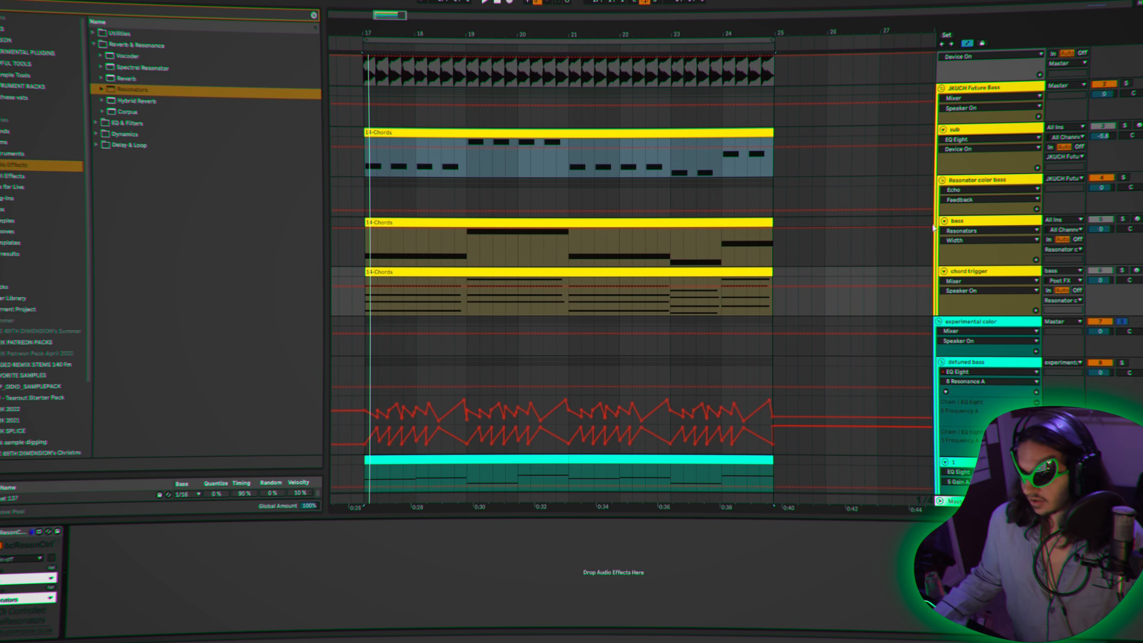
Set the bass track's Resonators to 100 % Dry/Wet and Color 100, and play the result.
left_click(983, 224)
left_click(275, 613)
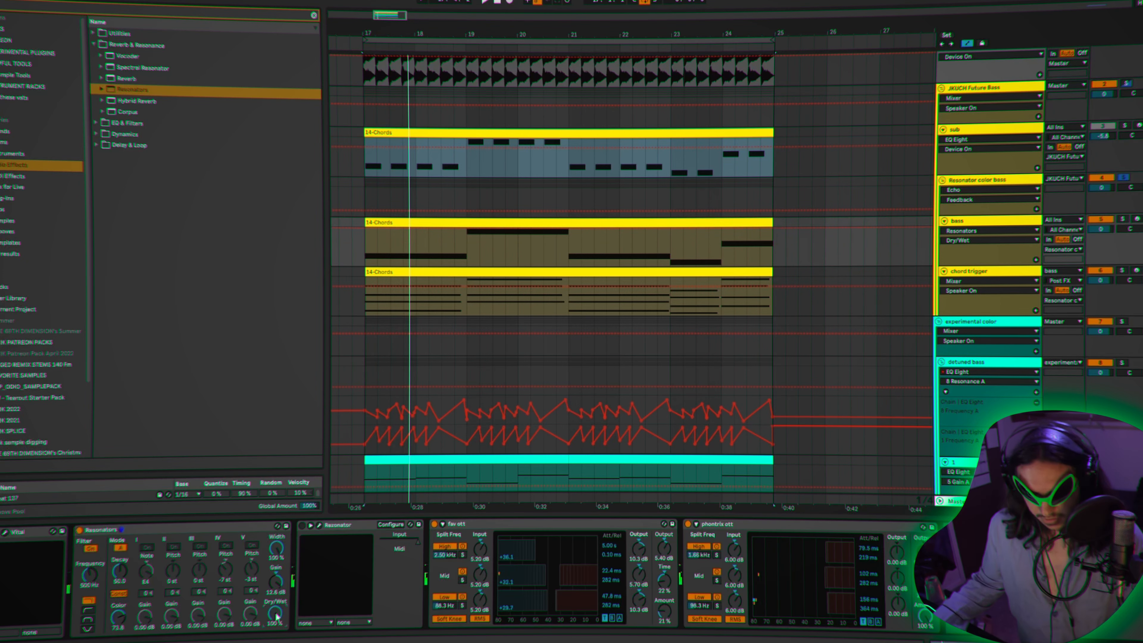
left_click_drag(114, 634, 117, 620)
key("space")
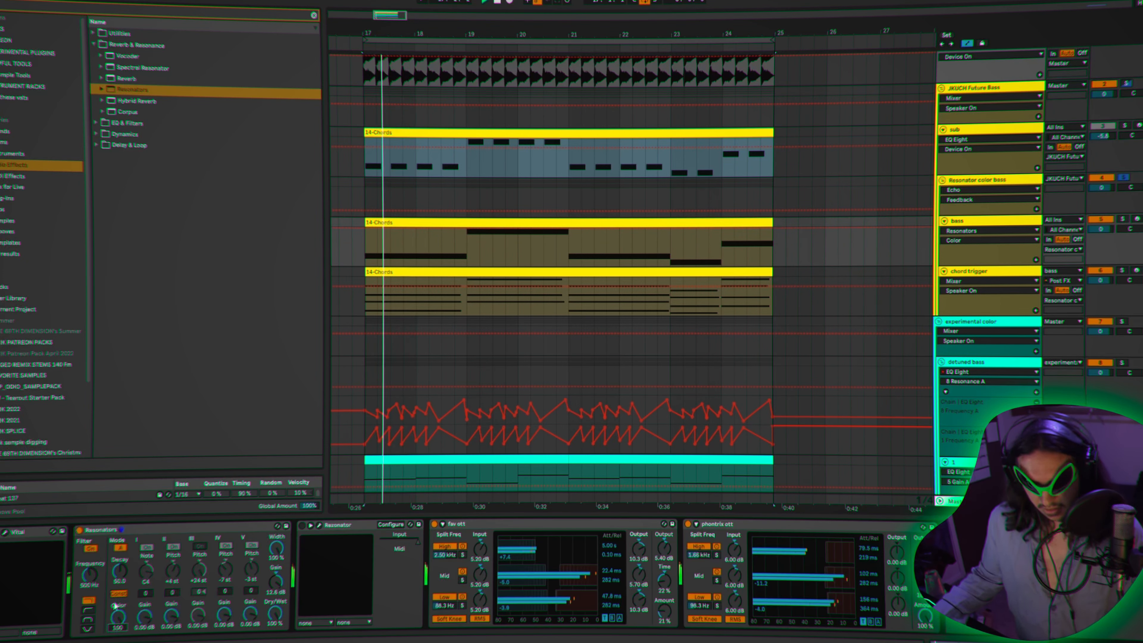
Set the Resonators' Color to 88.1, and tune Decay and filter Frequency while auditioning the bass.
left_click_drag(117, 621, 118, 628)
left_click(119, 593)
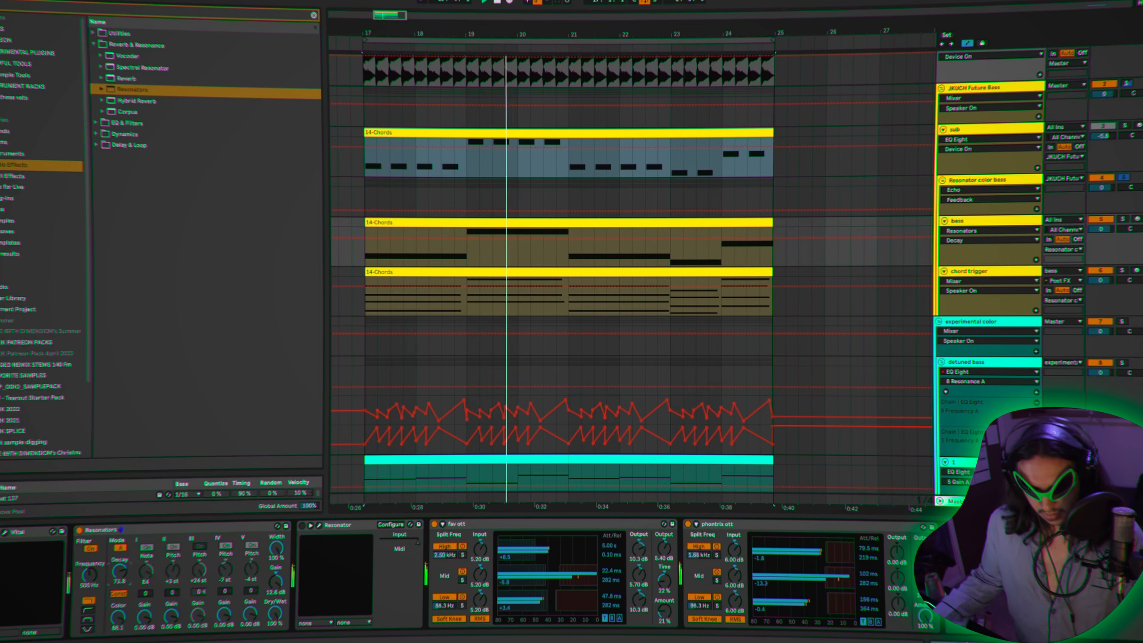
left_click_drag(119, 584, 89, 568)
key("space")
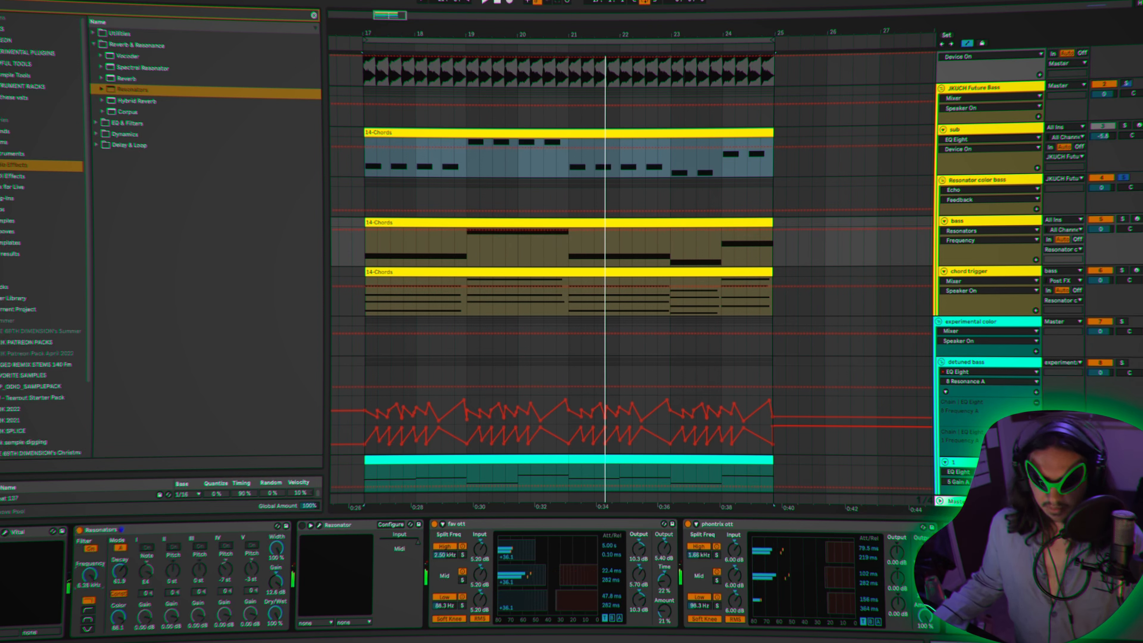
key("space")
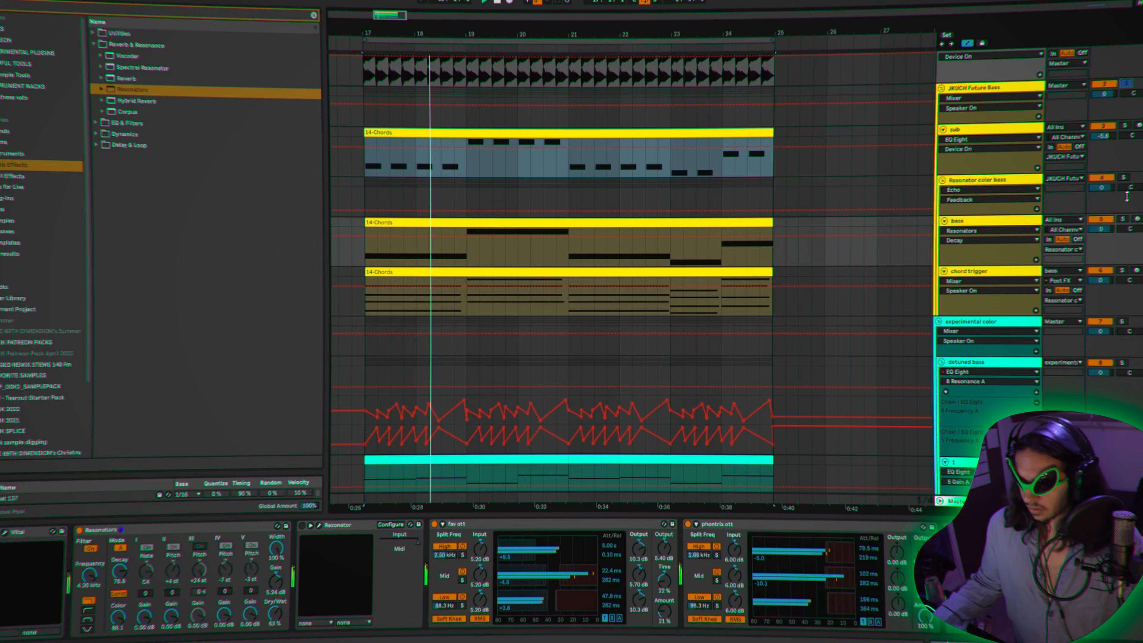
Raise the Resonator color bass group's volume to 6.0 dB and switch off the bass track's Resonators device.
left_click_drag(1101, 187, 1101, 167)
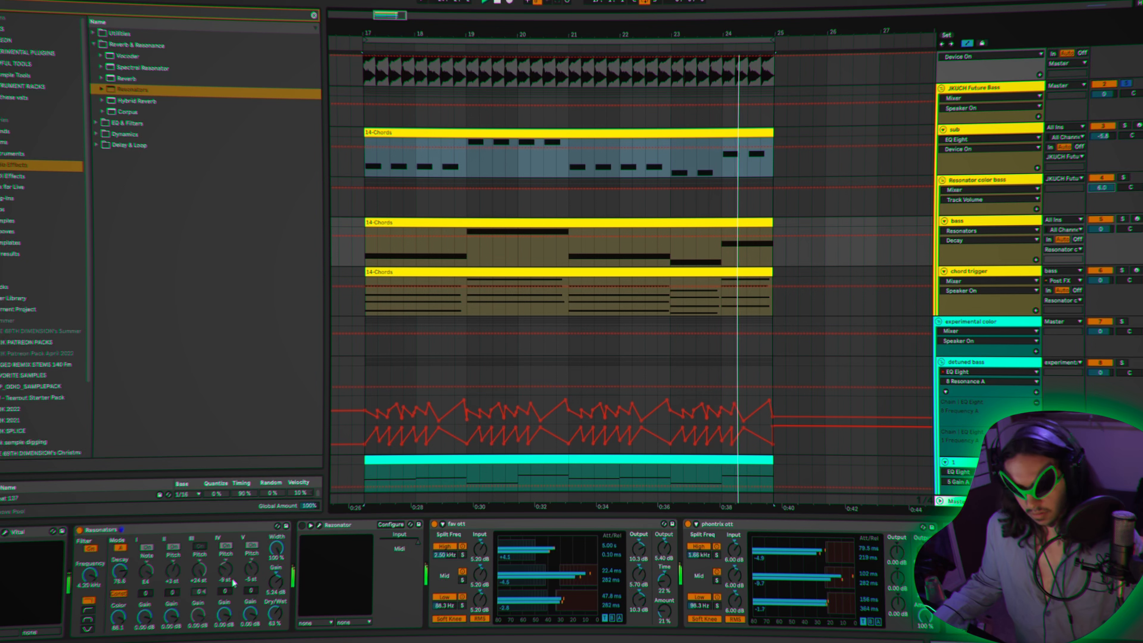
left_click(277, 540)
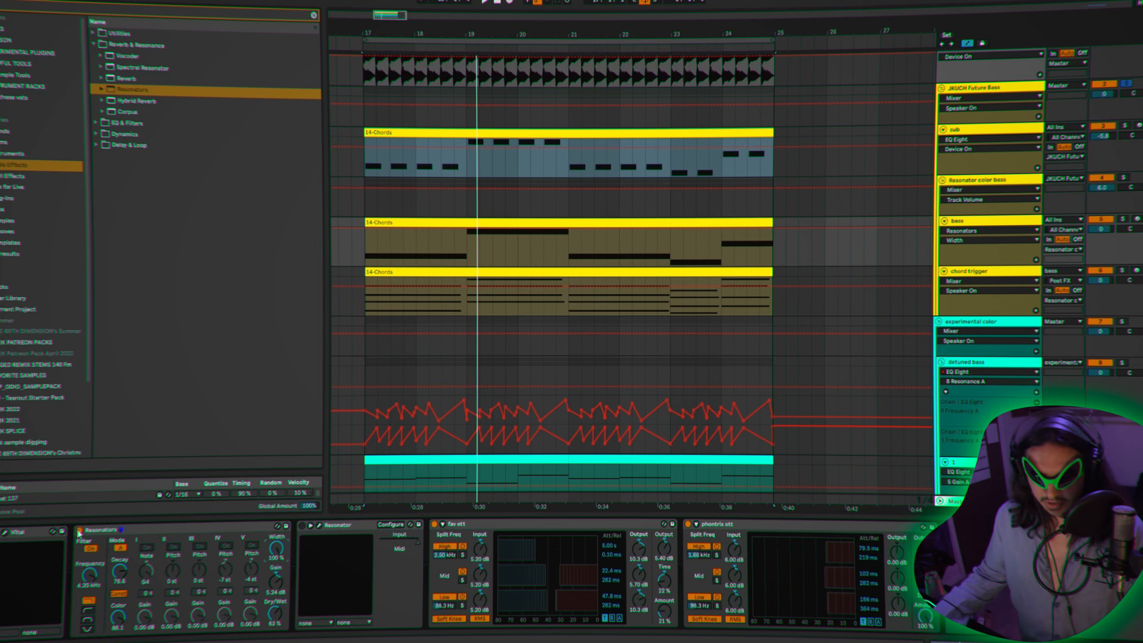
left_click(91, 531)
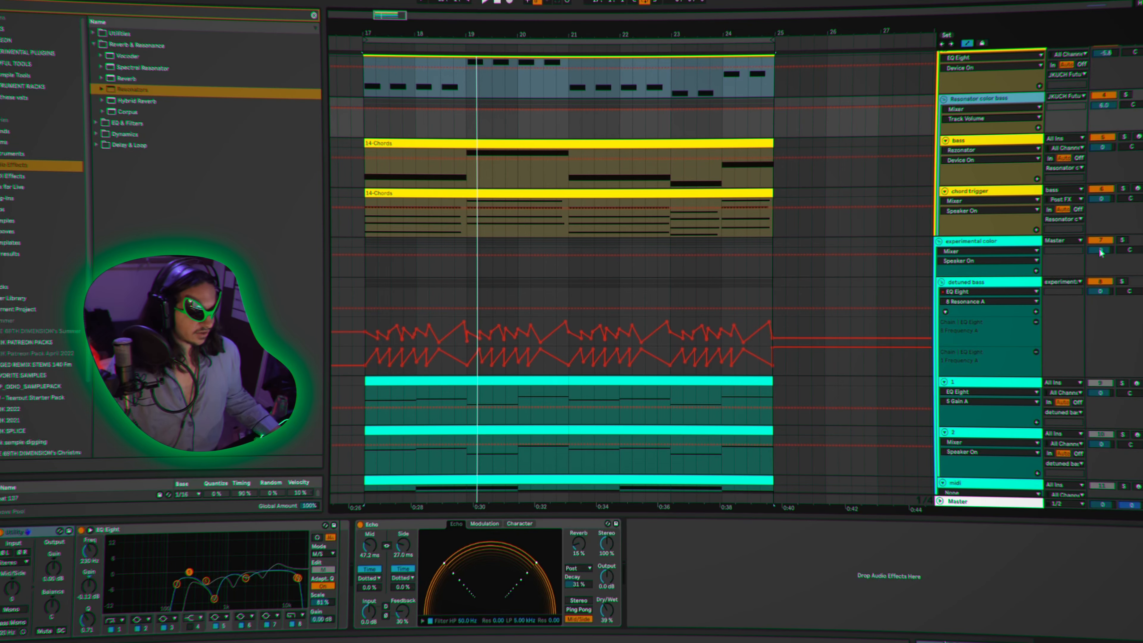
Fold the experimental color group and move it below the subtle melodic perc/snare group.
scroll(973, 204, "down", 5)
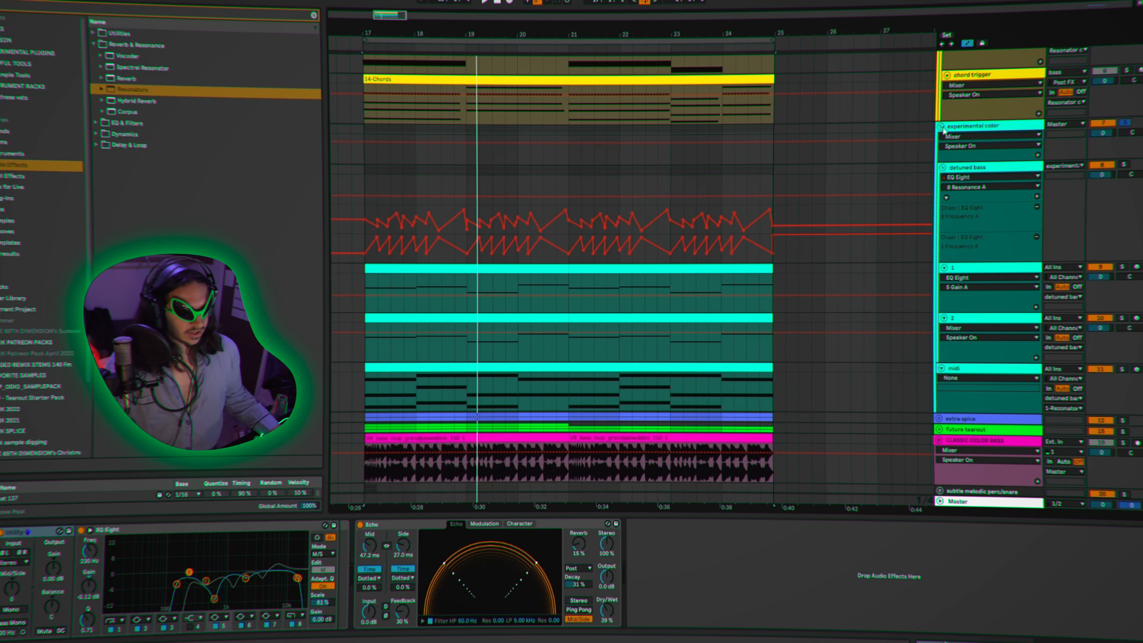
left_click(941, 127)
left_click_drag(998, 340, 960, 410)
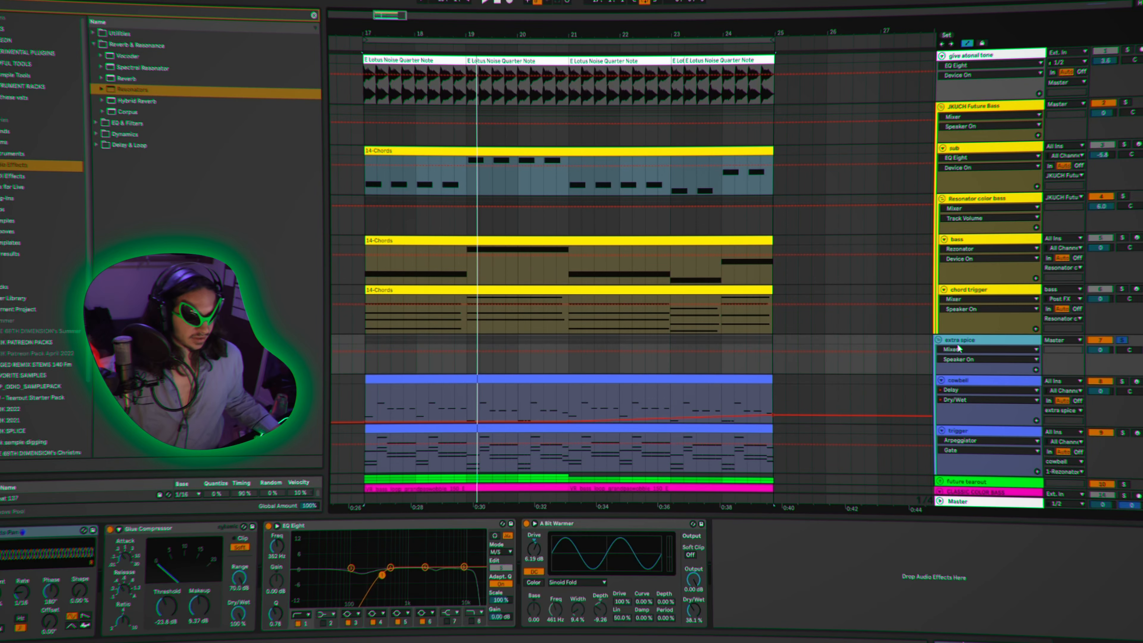
Show the cowbell track's devices in the extra spice group and play it back from bar 17.
scroll(951, 346, "down", 3)
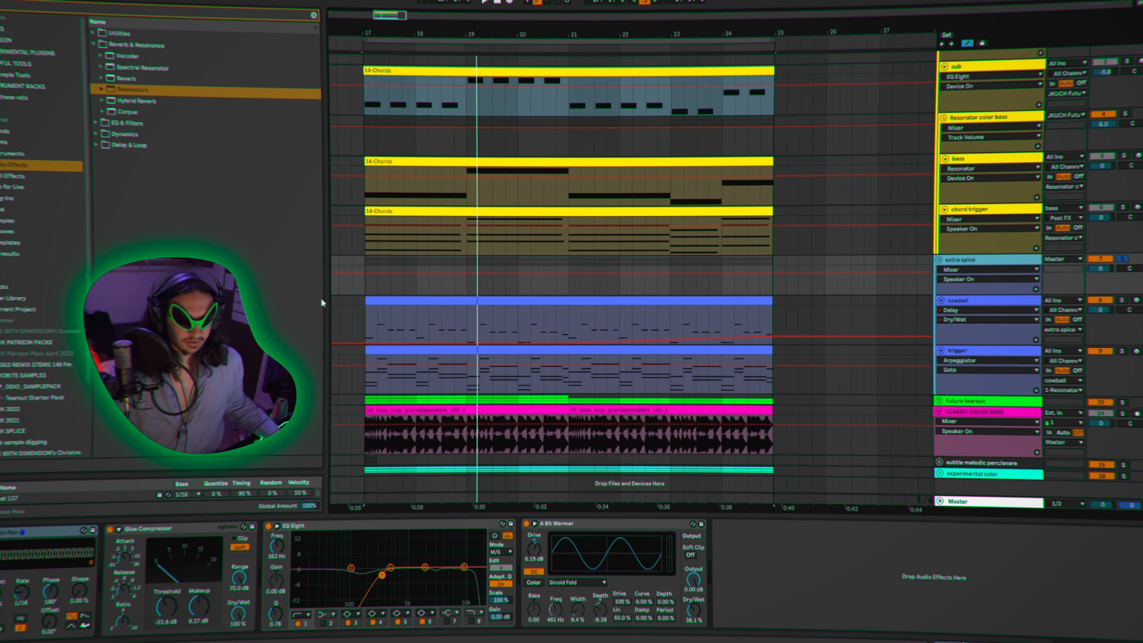
left_click(354, 312)
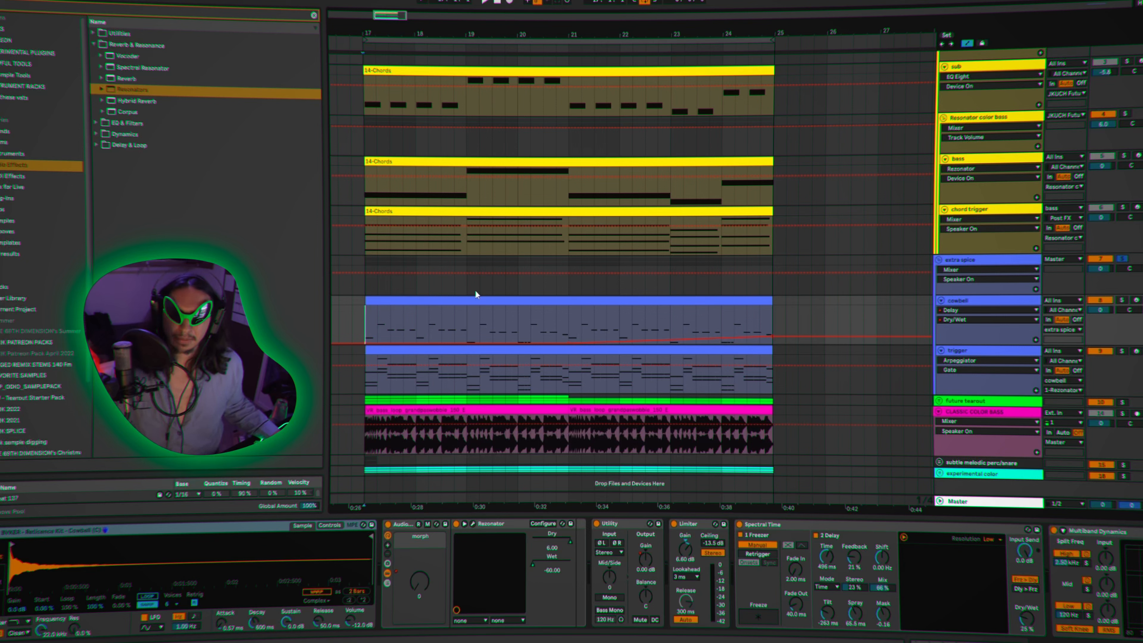
key("space")
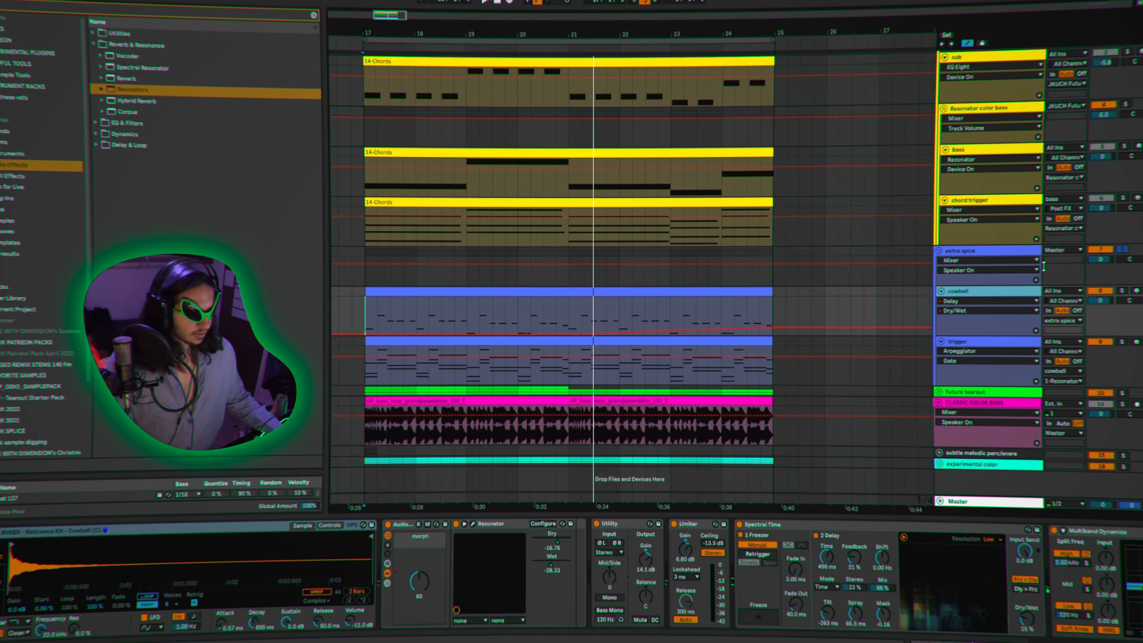
Examine the device chains of the trigger and cowbell tracks in the extra spice group.
left_click(565, 459)
left_click(581, 529)
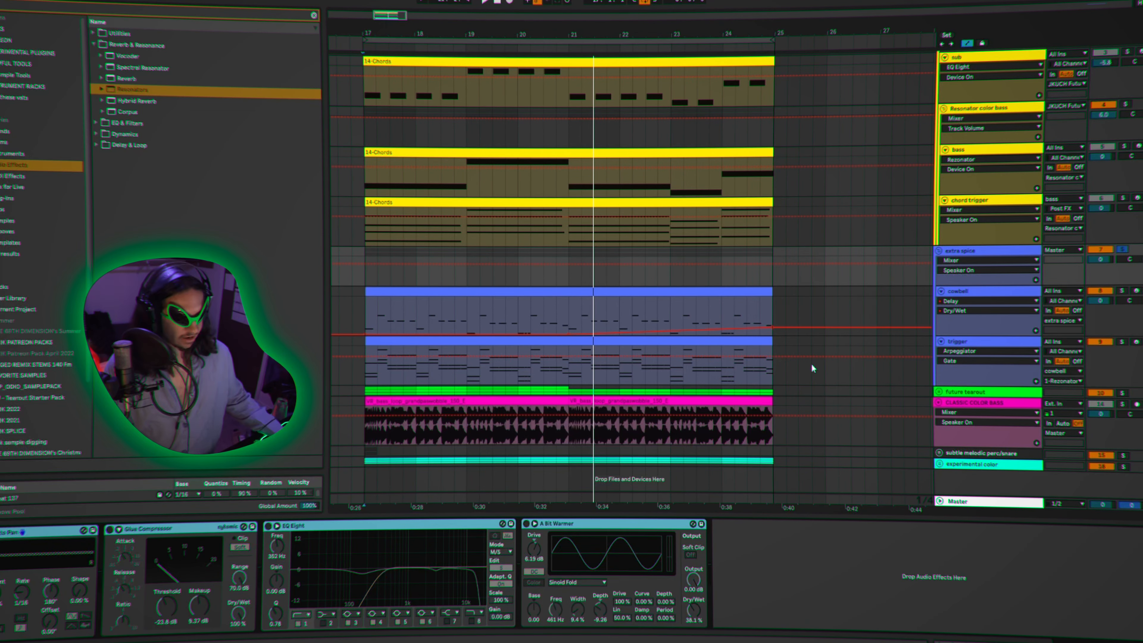
left_click(987, 344)
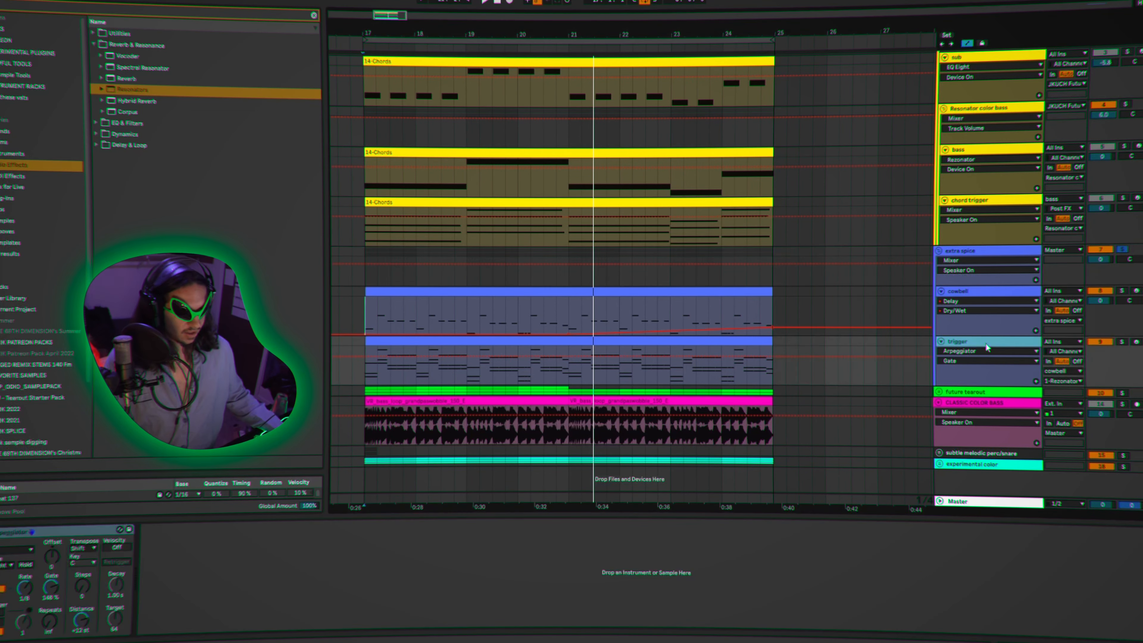
left_click(983, 291)
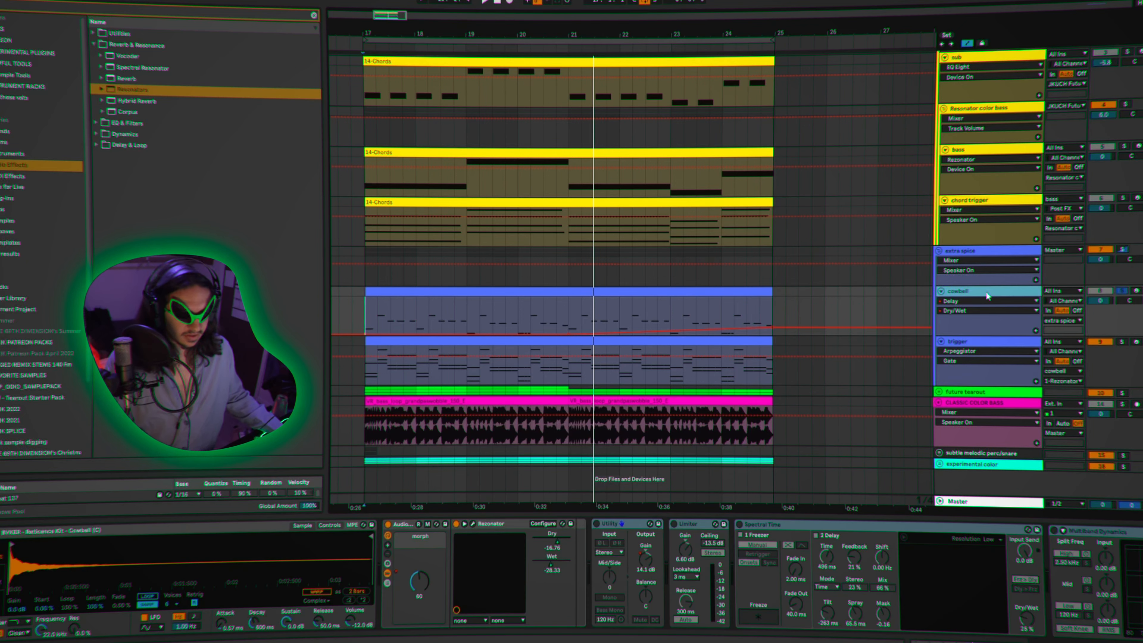
Toggle the cowbell track's morph Audio Effect Rack while auditioning the track.
key("space")
left_click(388, 524)
key("space")
key("space")
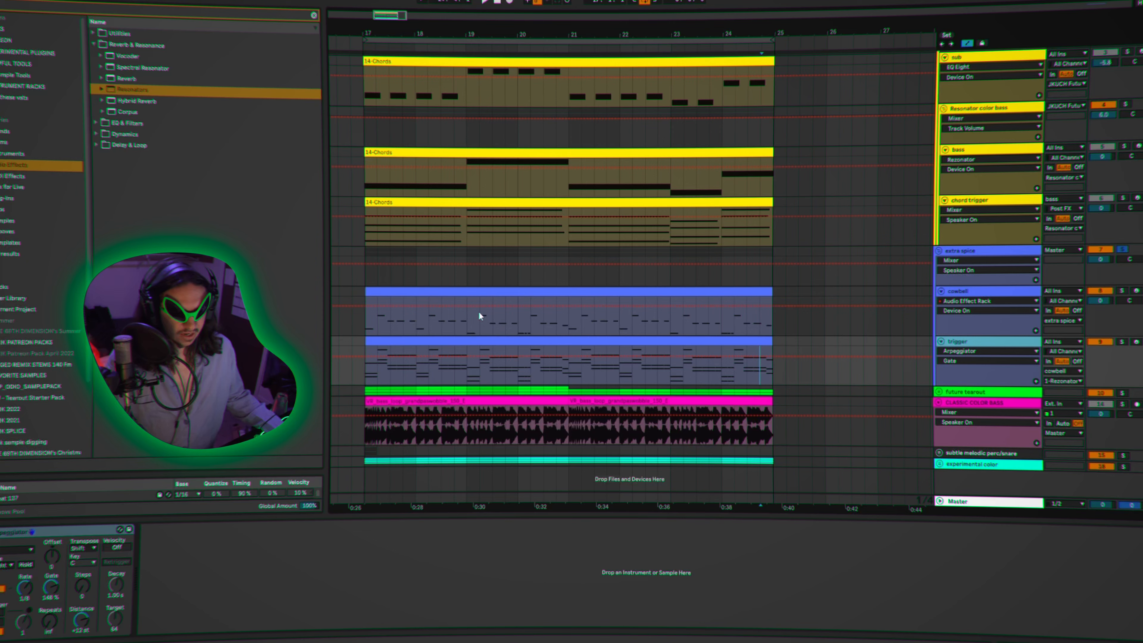
Inspect the MIDI clips of the trigger and cowbell tracks in the extra spice group.
left_click(483, 301)
left_click(485, 341)
double_click(485, 346)
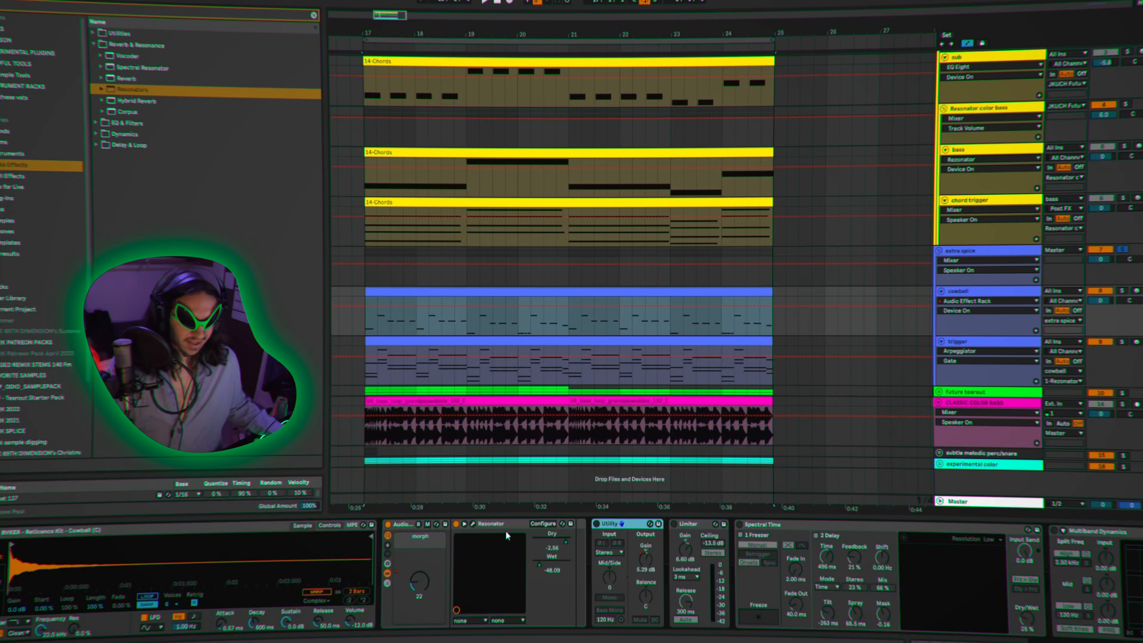
Switch on the cowbell track's Utility device and open the mapping options for Rezonator's Dry control.
left_click(597, 523)
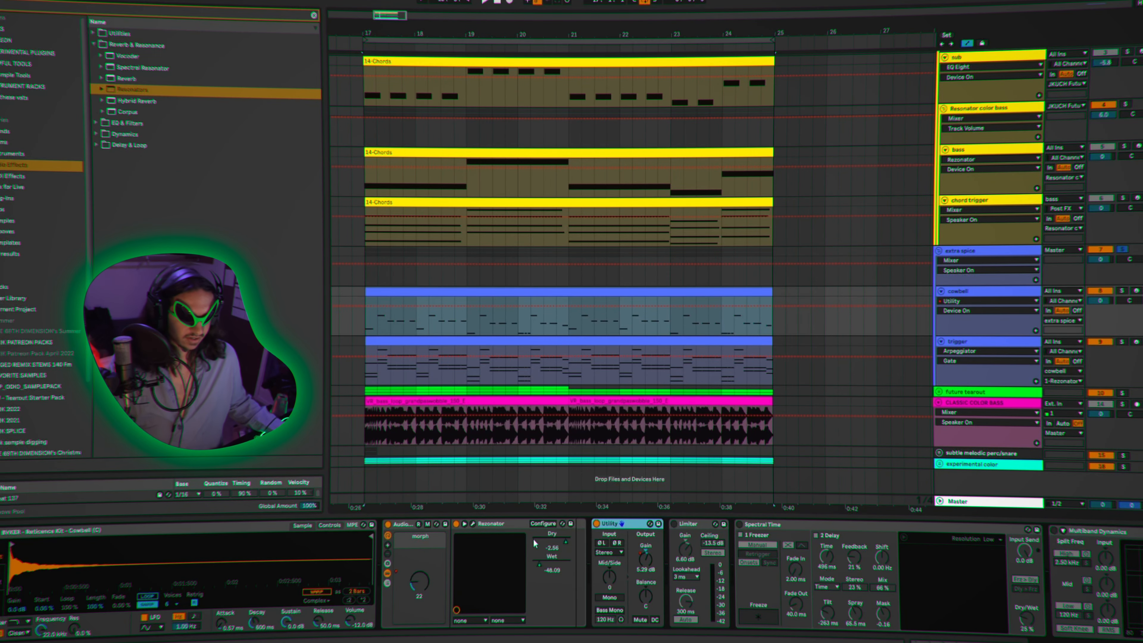
right_click(545, 543)
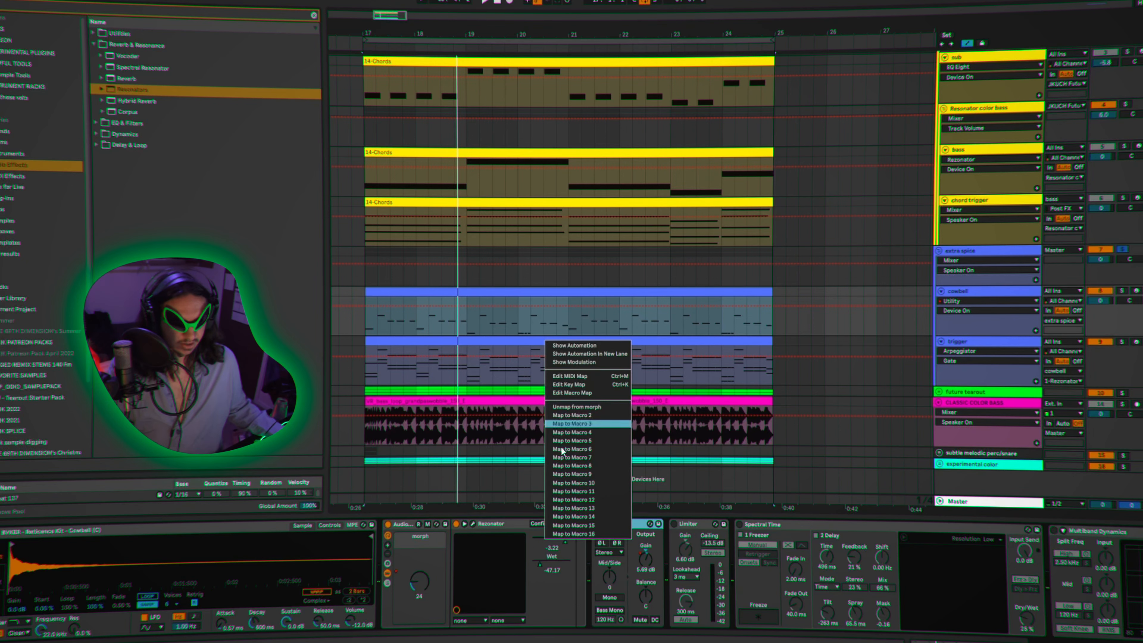
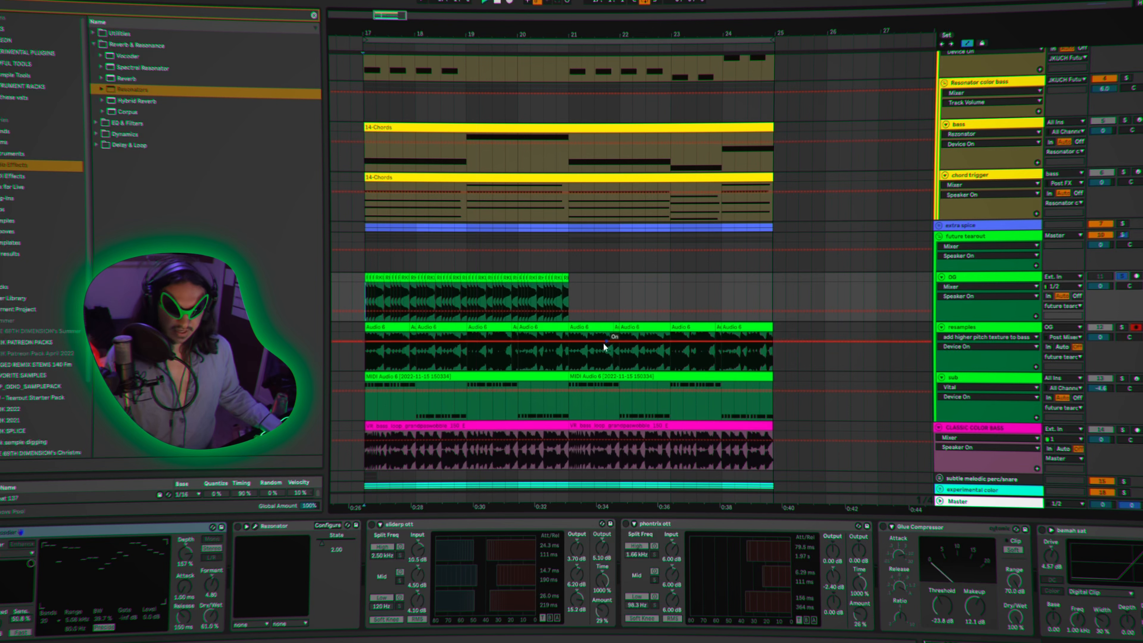
Switch on the OG track's Vocoder and set its Dry/Wet to 100 % while playing the track.
left_click(0, 532)
key("space")
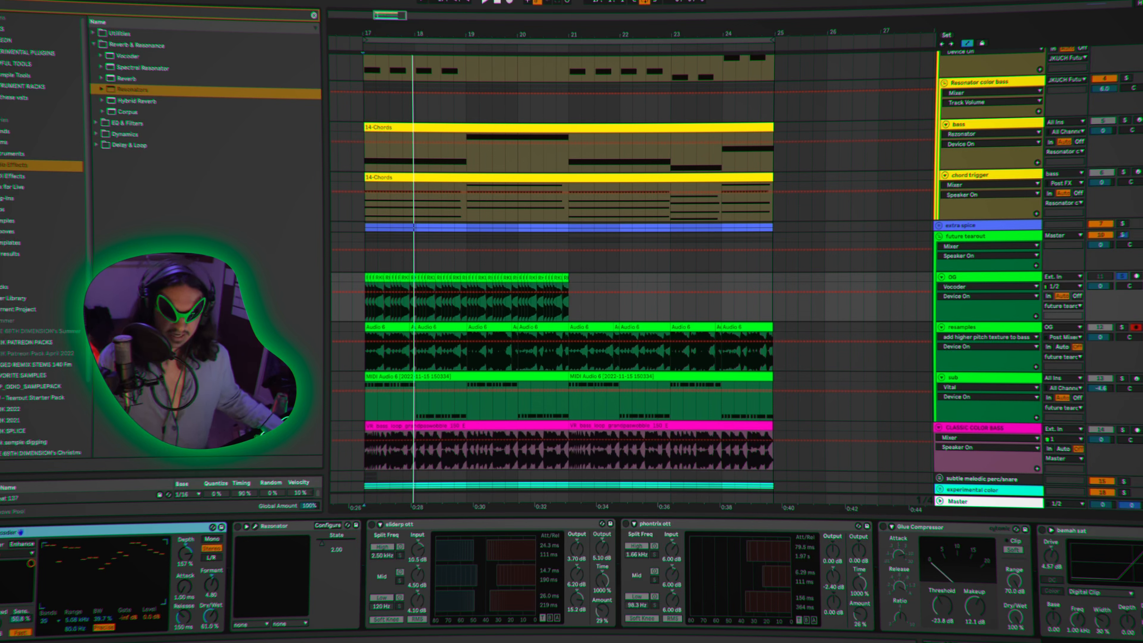
left_click_drag(219, 609, 219, 581)
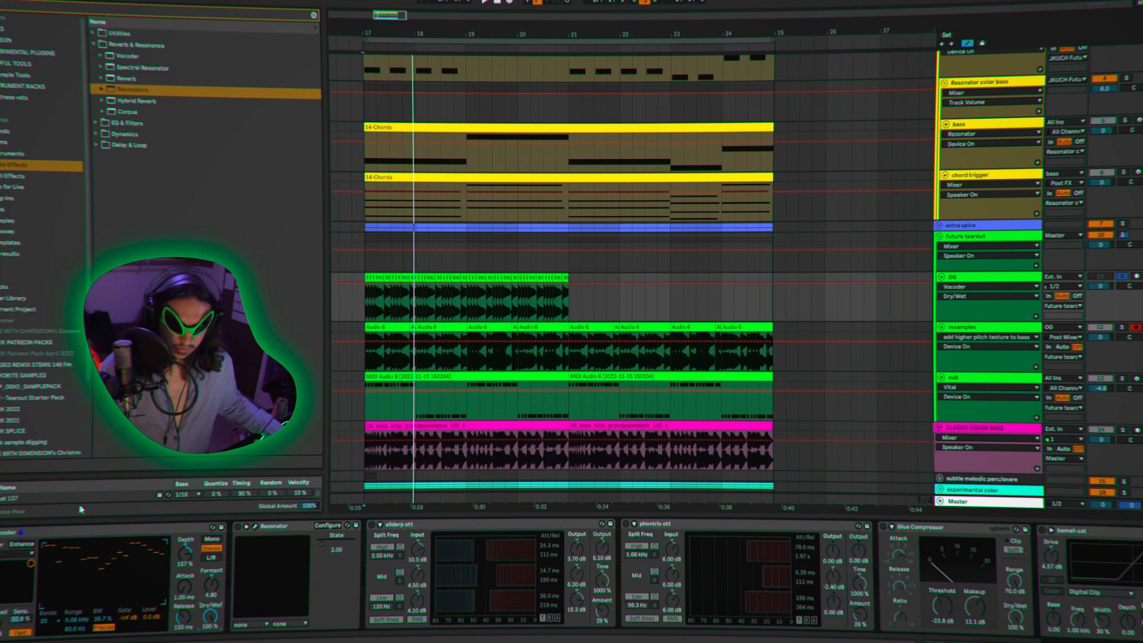
Try different Vocoder filter bandwidths during playback and set BW to 24.8 %.
key("space")
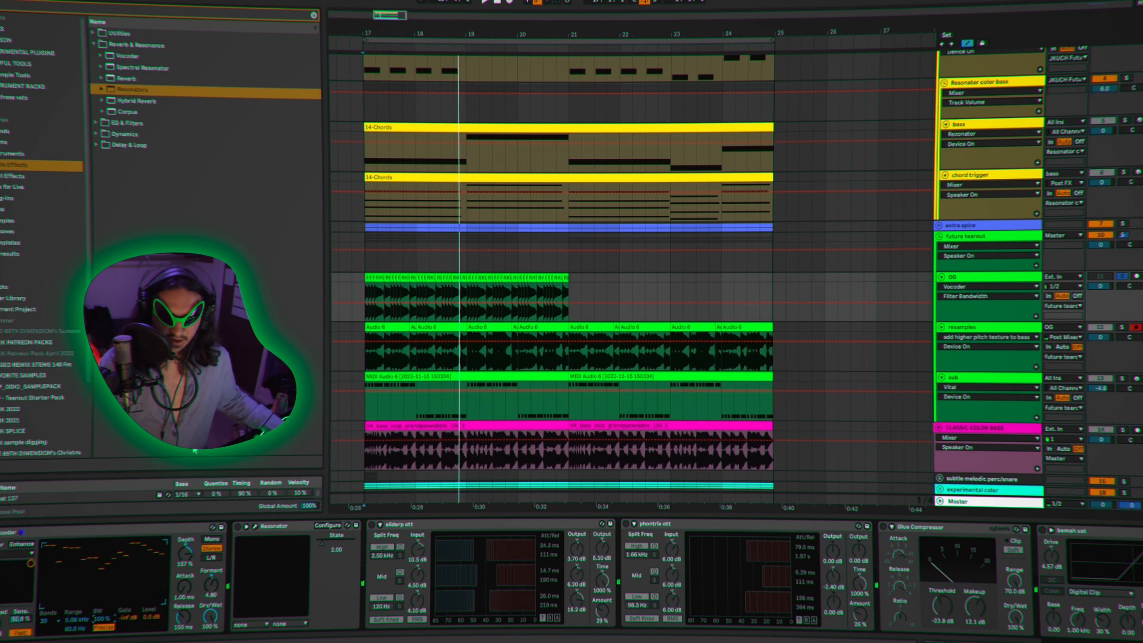
key("space")
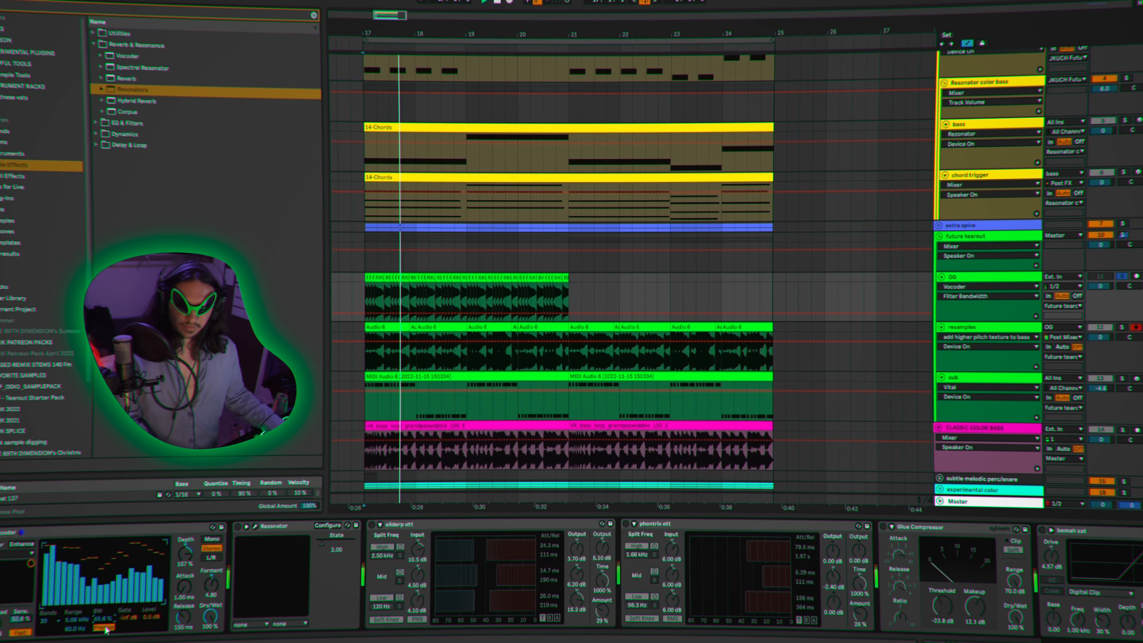
left_click_drag(106, 631, 106, 640)
key("space")
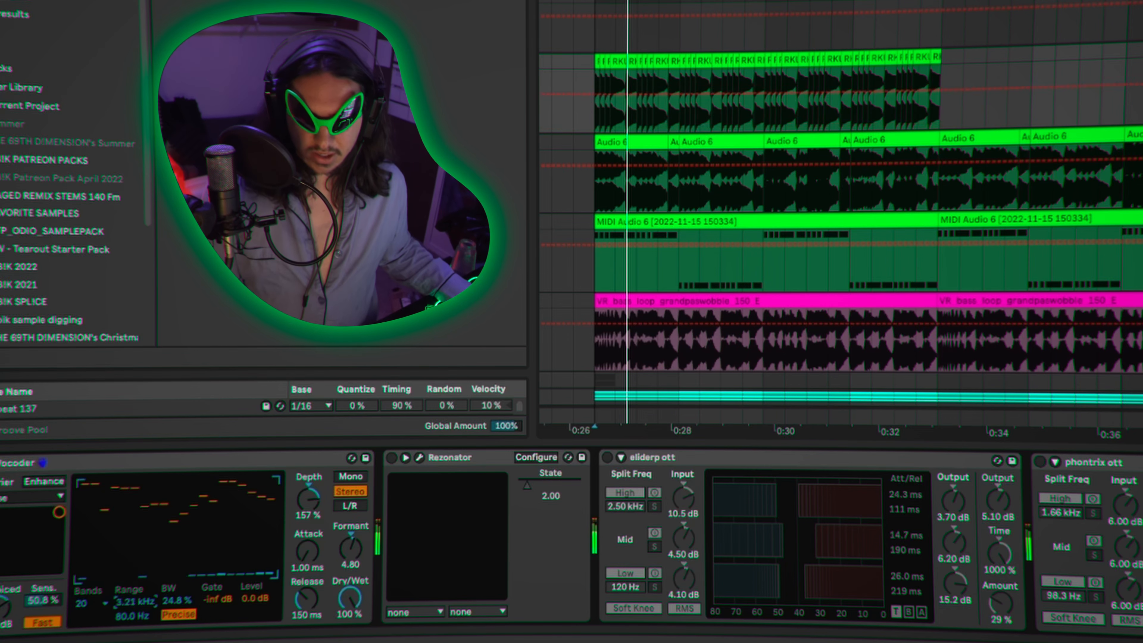
Set the Vocoder's upper Range limit to 5.08 kHz, then audition Formant shifts and set Formant to 4.80.
key("space")
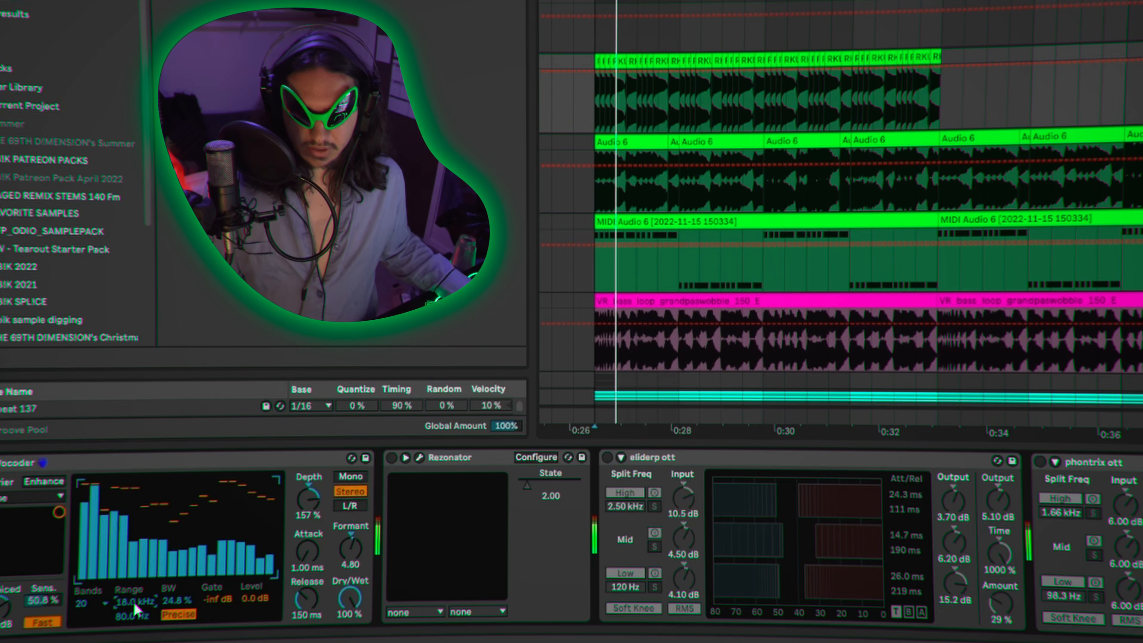
mouse_move(135, 604)
left_mouse_down()
mouse_move(135, 632)
mouse_move(133, 619)
left_mouse_up()
key("space")
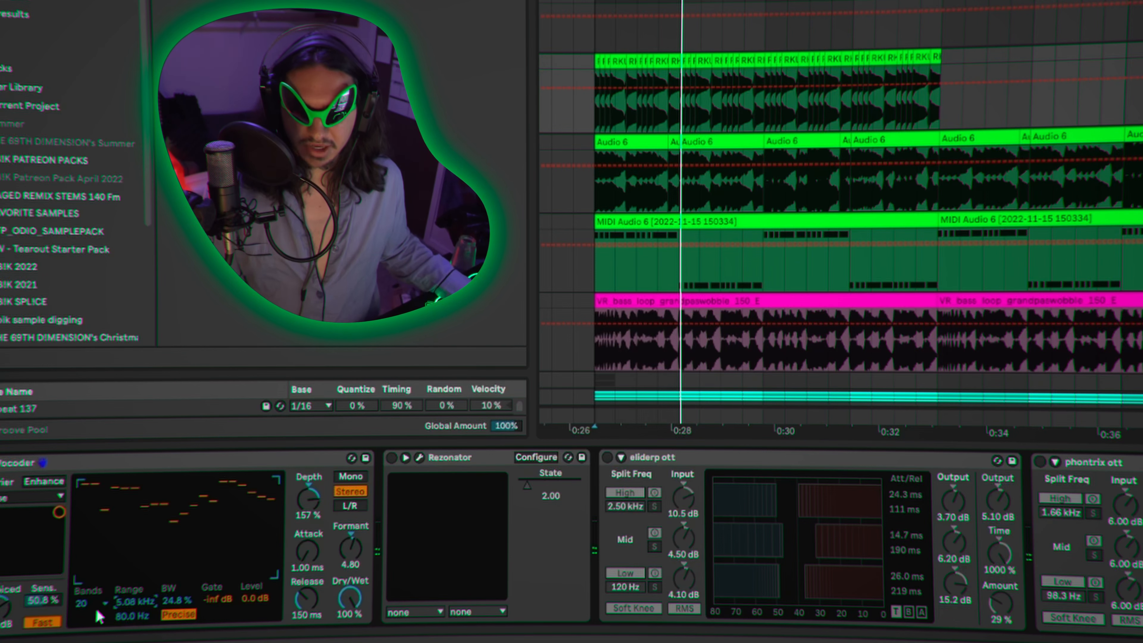
key("space")
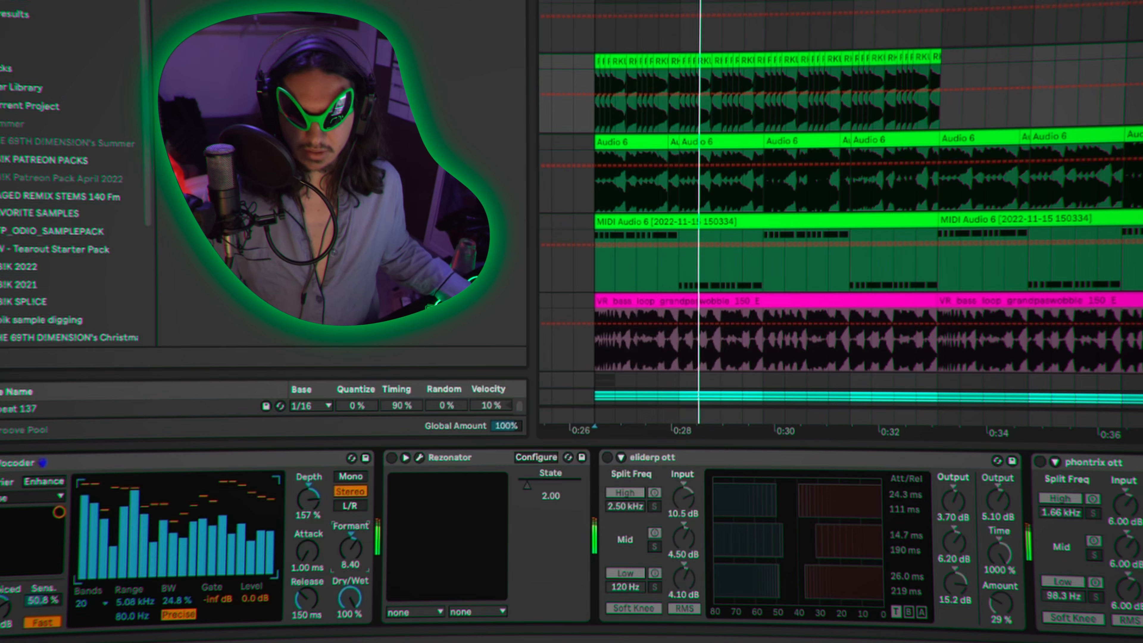
left_click_drag(350, 546, 350, 543)
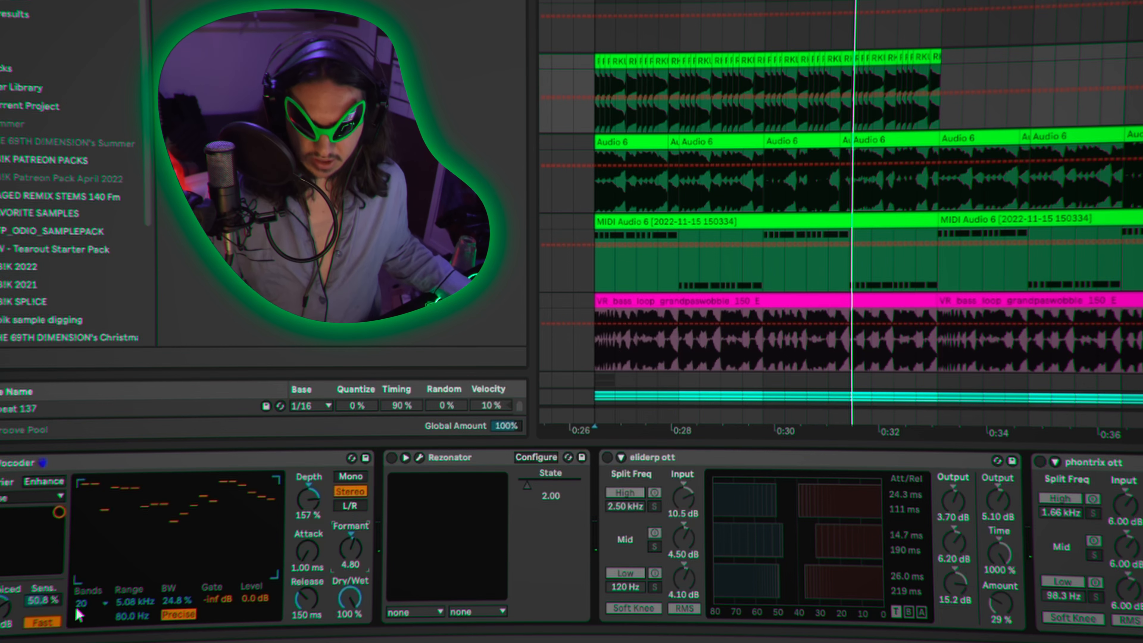
Try the Vocoder with 40 bands and an 18.0 kHz upper Range limit, with Rezonator switched on.
left_click(95, 593)
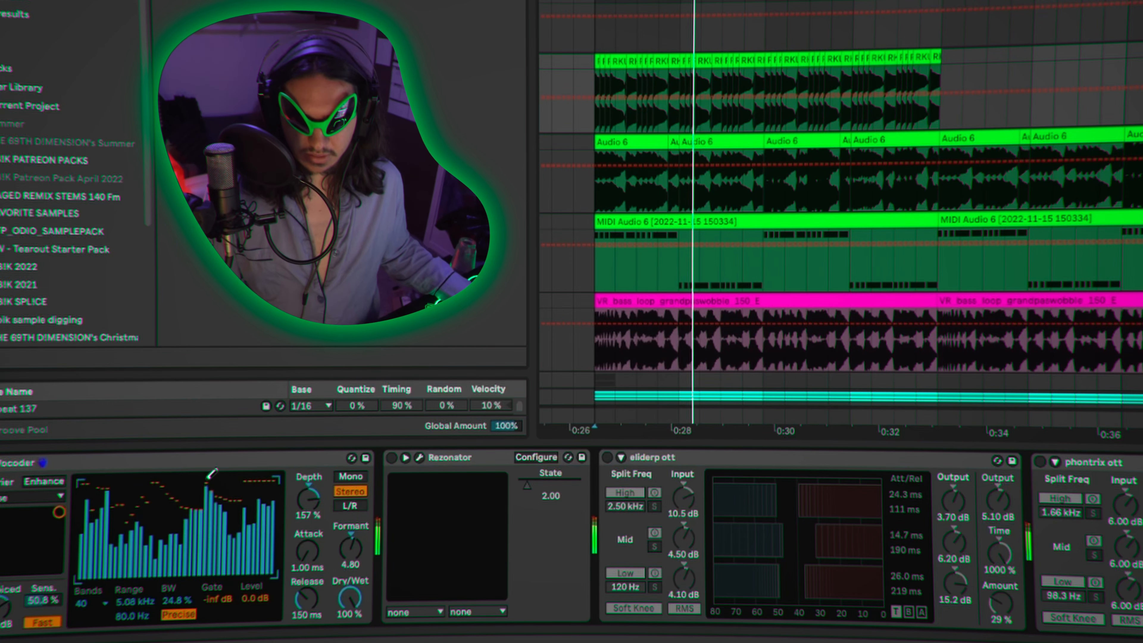
mouse_move(155, 601)
left_mouse_down()
mouse_move(156, 585)
mouse_move(157, 603)
left_mouse_up()
left_click(391, 458)
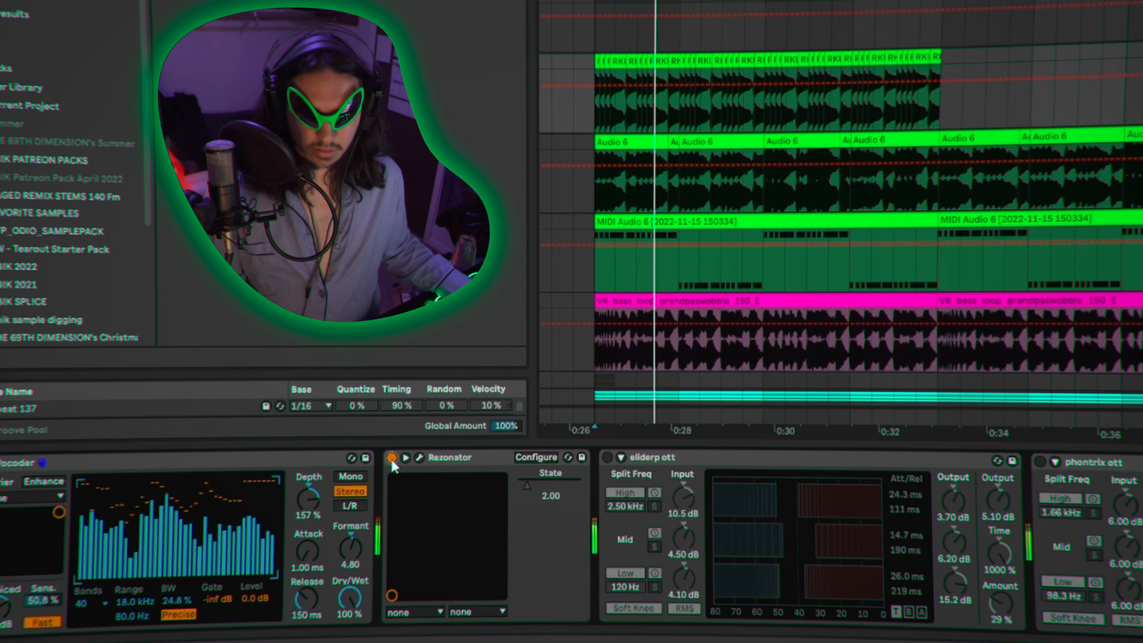
mouse_move(151, 604)
left_mouse_down()
mouse_move(150, 626)
mouse_move(139, 592)
left_mouse_up()
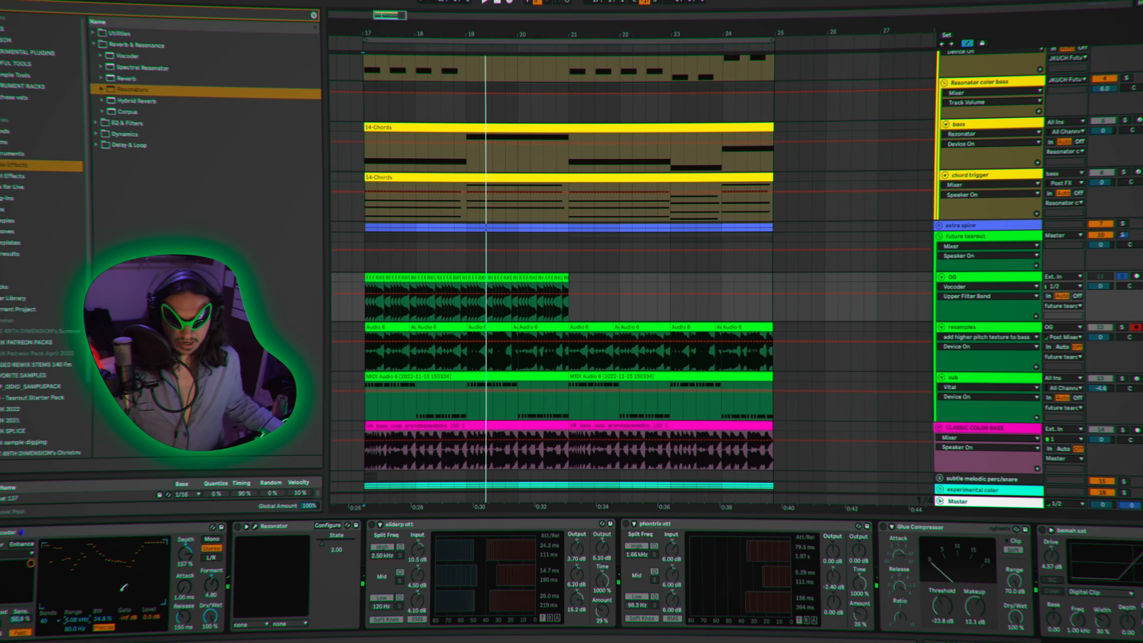
Adjust the Vocoder's Dry/Wet while auditioning the OG track through both OTT devices and the Glue Compressor.
key("space")
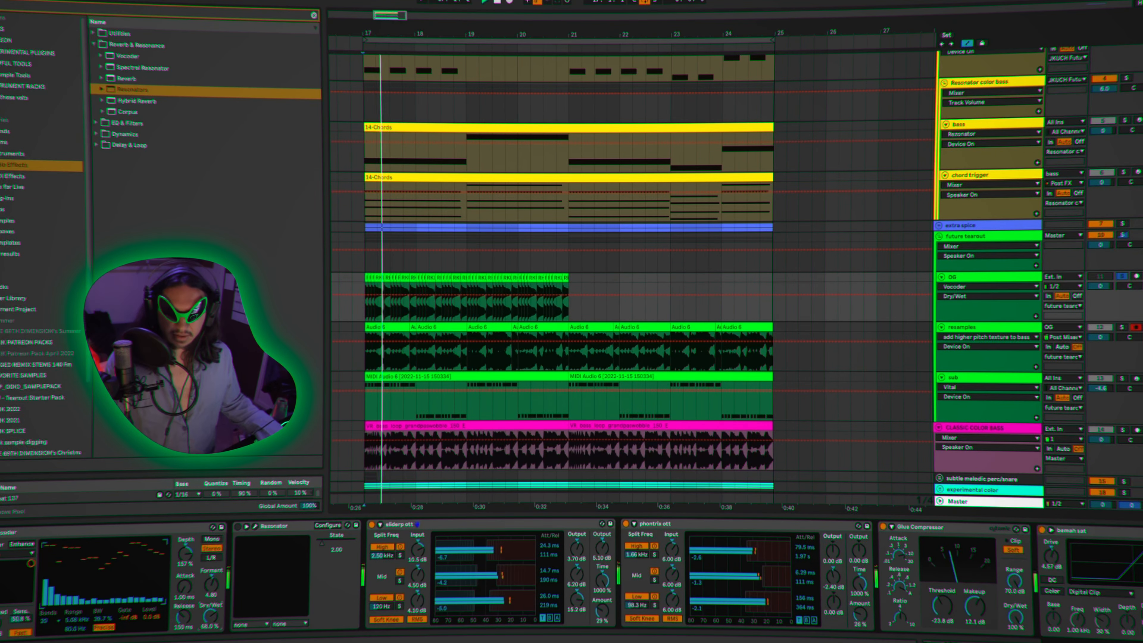
left_click_drag(210, 615, 210, 623)
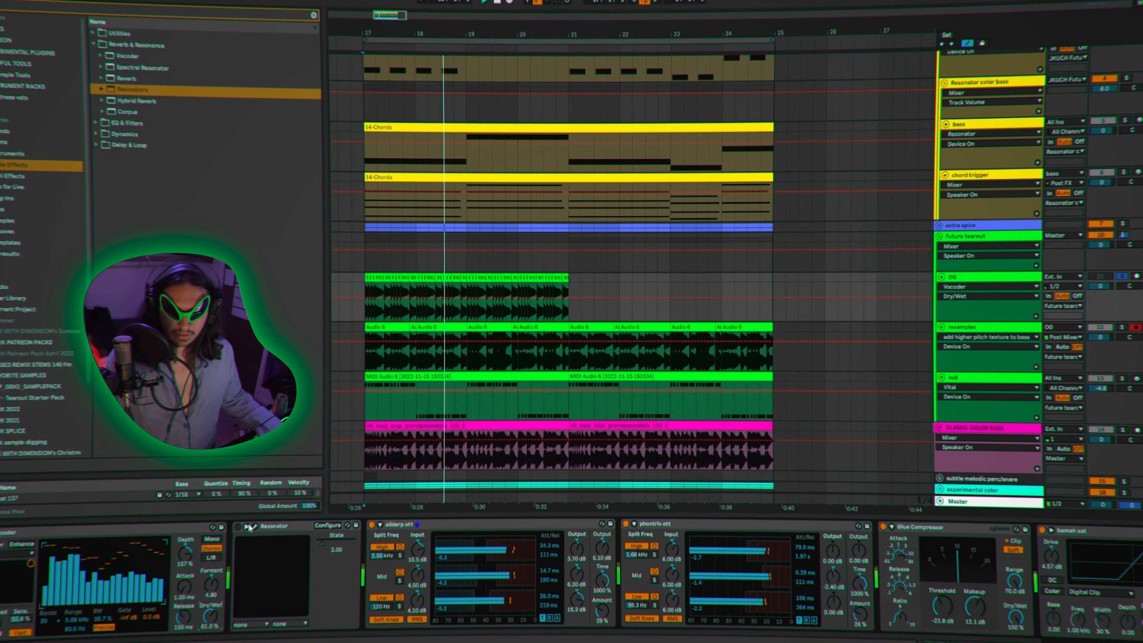
key("space")
Switch on the OG track's Rezonator, view its chord settings clear of the device chain, and audition it.
left_click(239, 527)
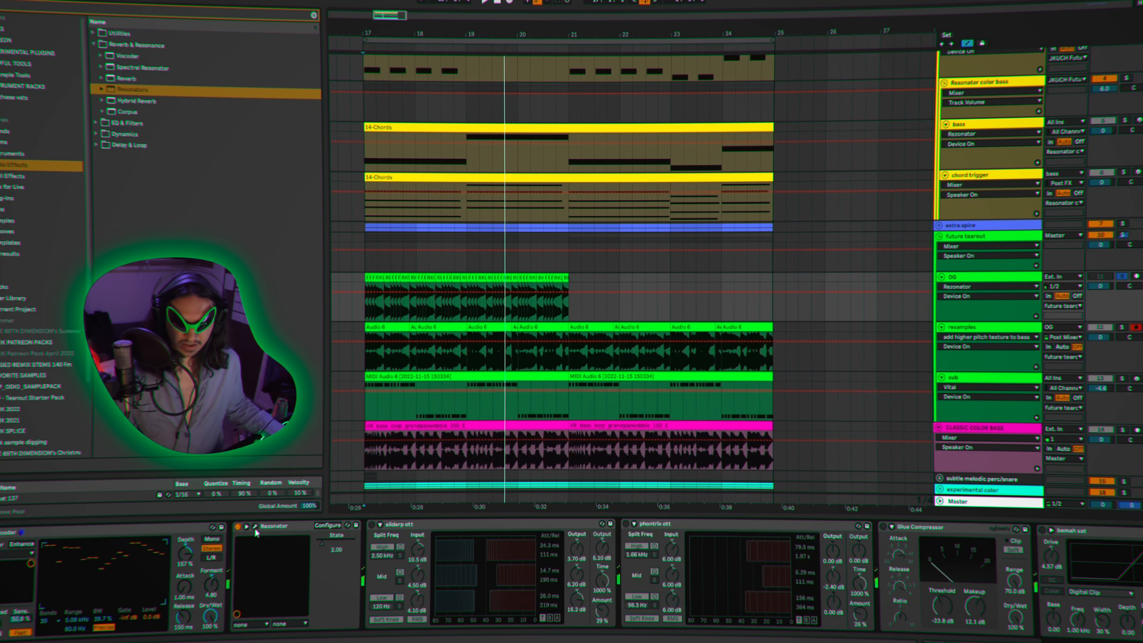
left_click(255, 529)
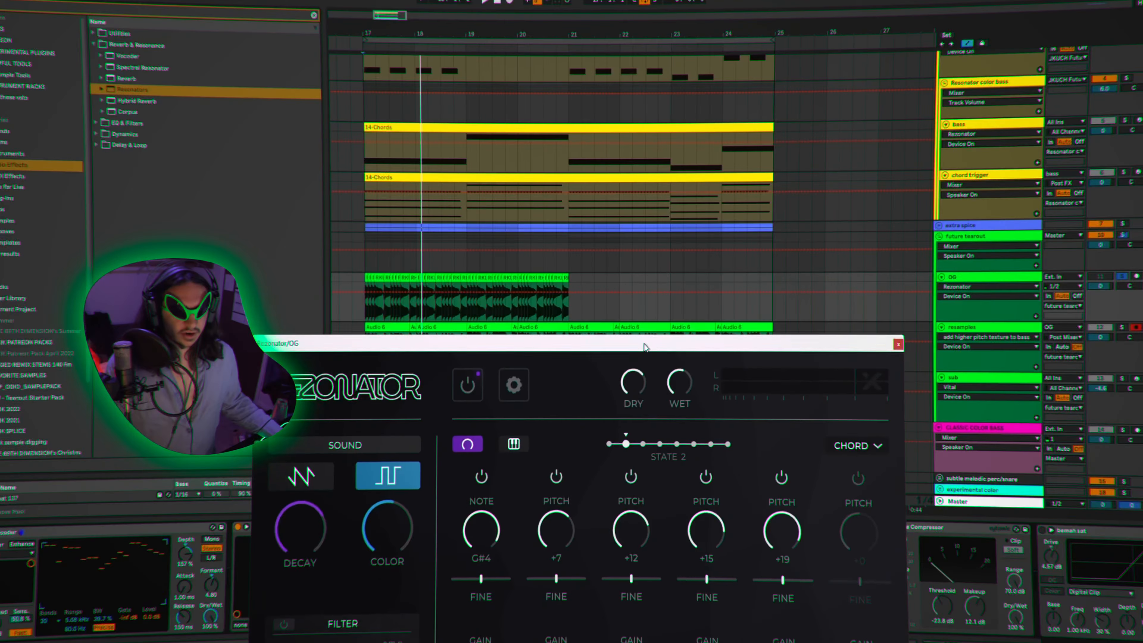
left_click_drag(623, 308, 482, 72)
key("space")
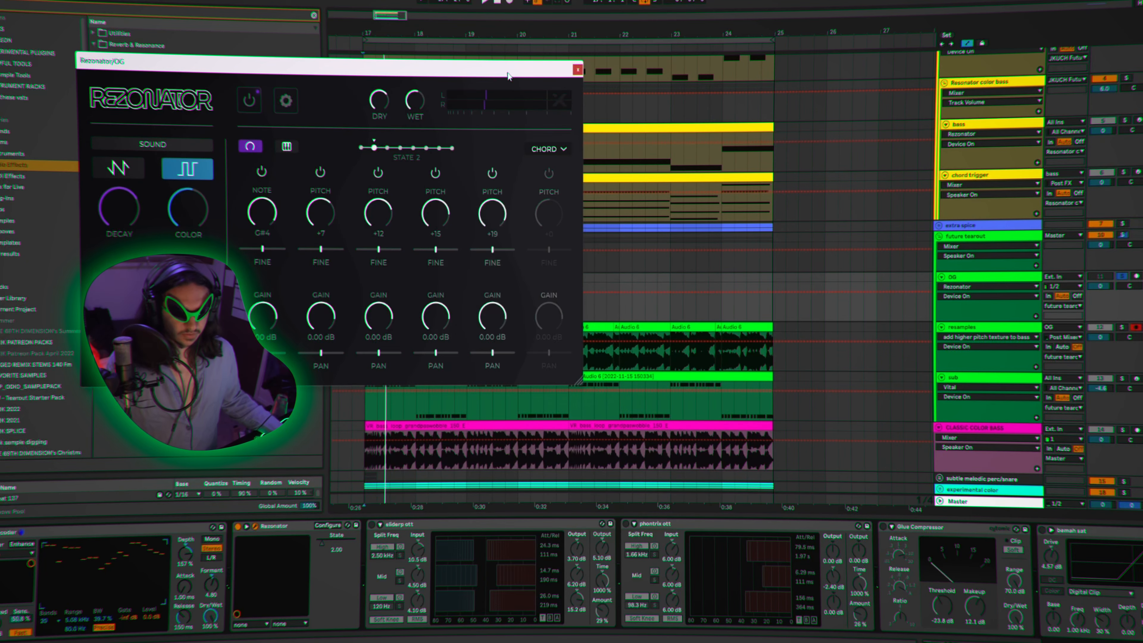
left_click(577, 70)
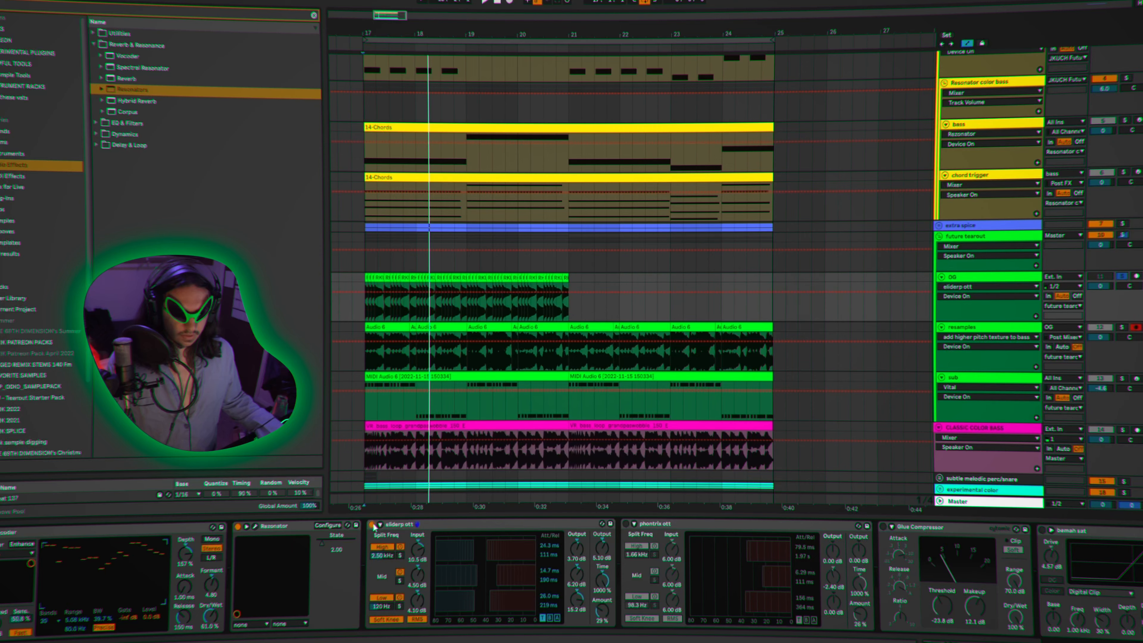
Switch on the OG track's phontrix ott, Glue Compressor, bemah sat and Echo devices and audition the chain.
left_click(625, 523)
left_click(883, 526)
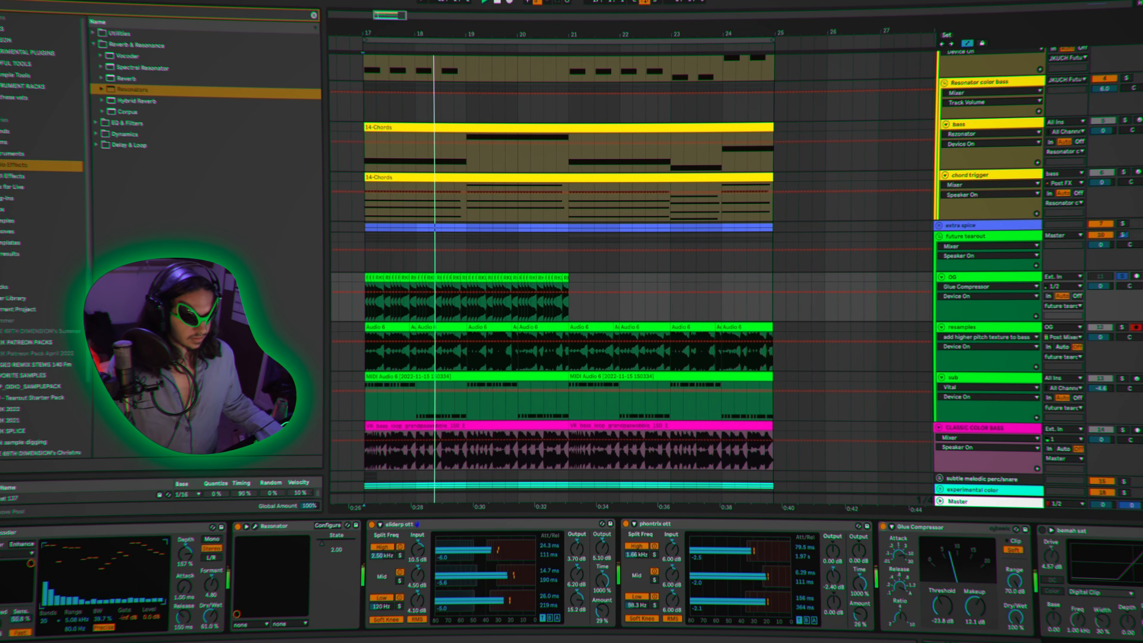
left_click(1041, 530)
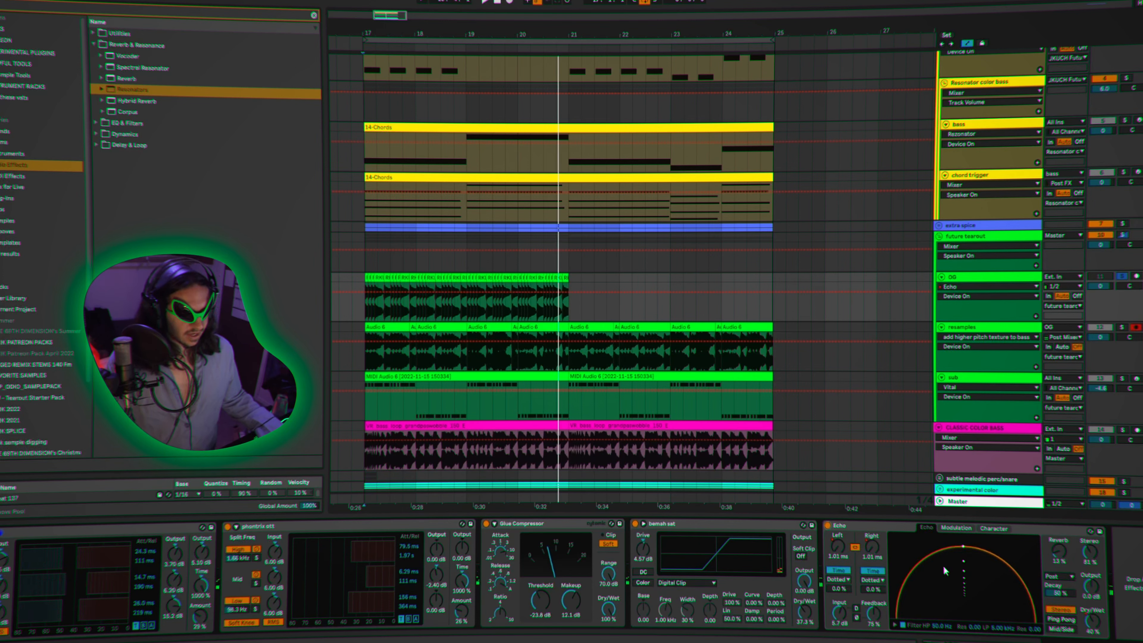
key("space")
Show Echo's Dry/Wet automation on the OG track and vary the Feedback while playing from bar 19.
right_click(1093, 619)
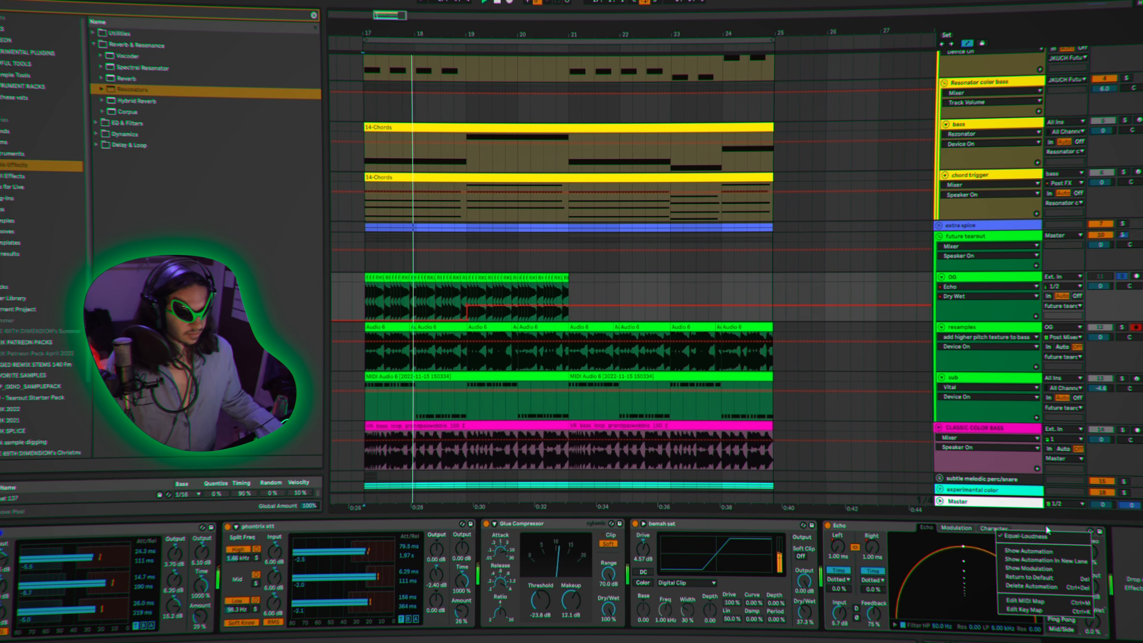
left_click(1027, 550)
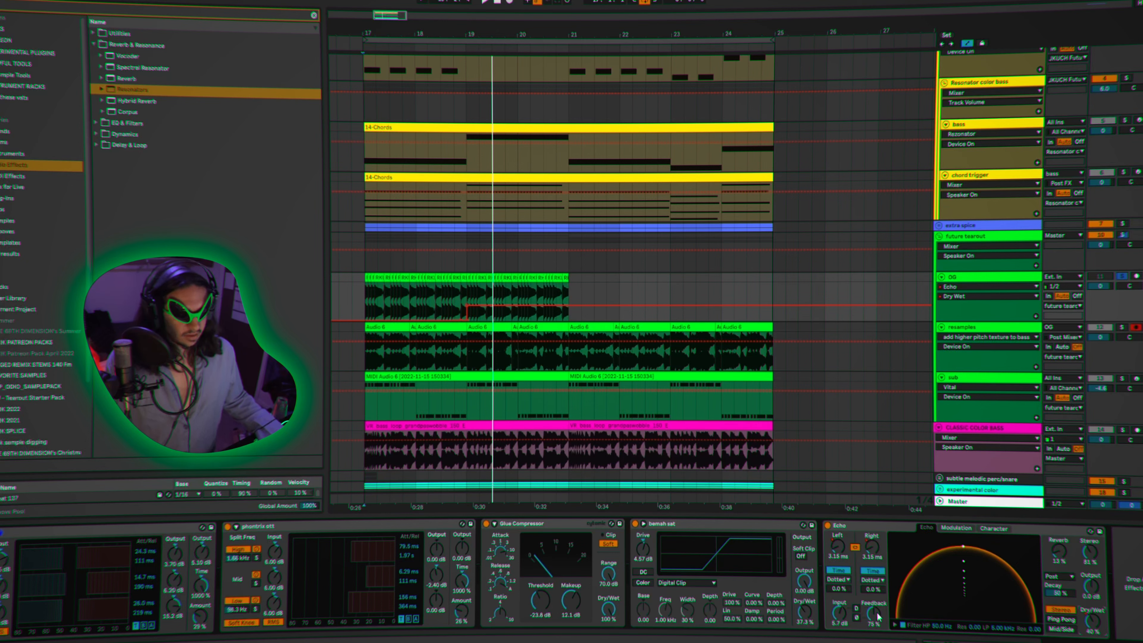
key("space")
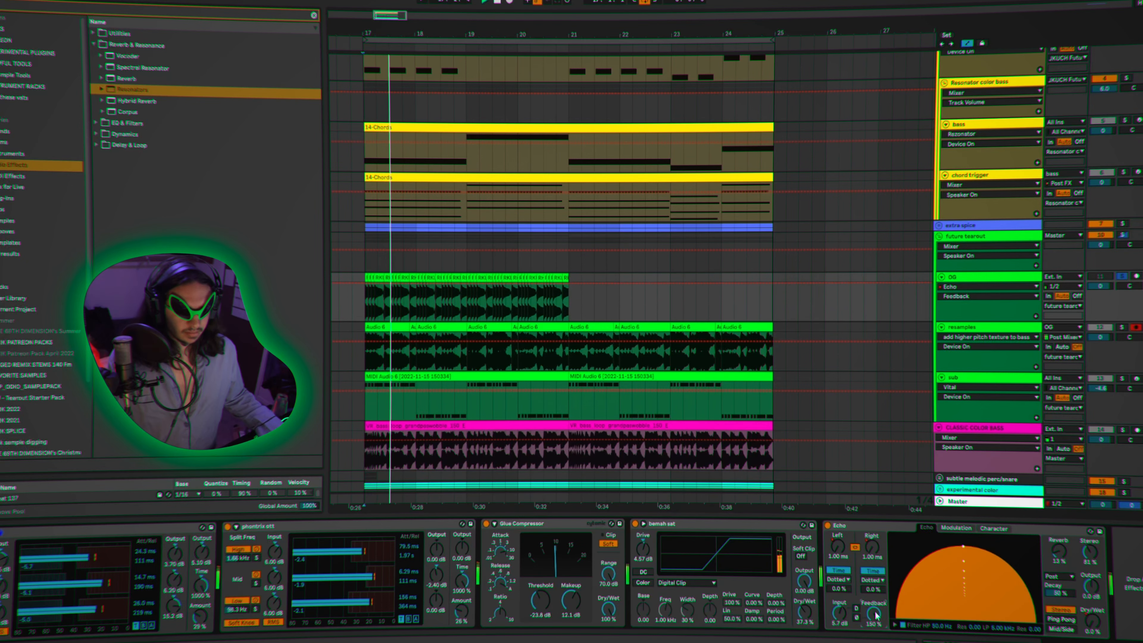
left_click(465, 300)
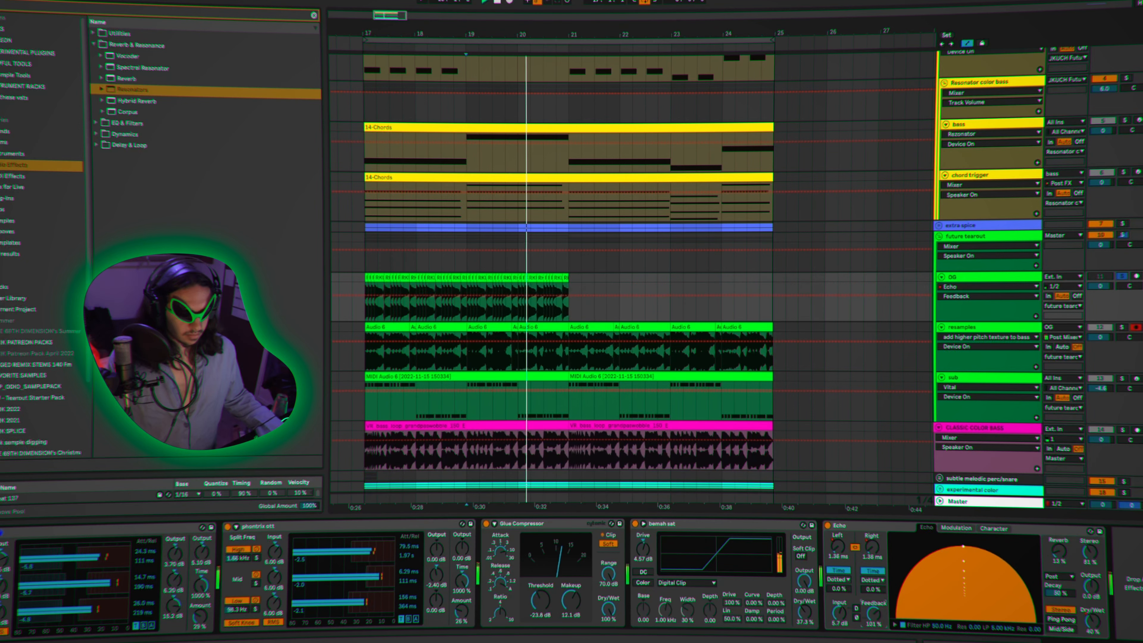
Show Echo's Dry/Wet automation again and display its L Time automation in a new lane.
right_click(1096, 625)
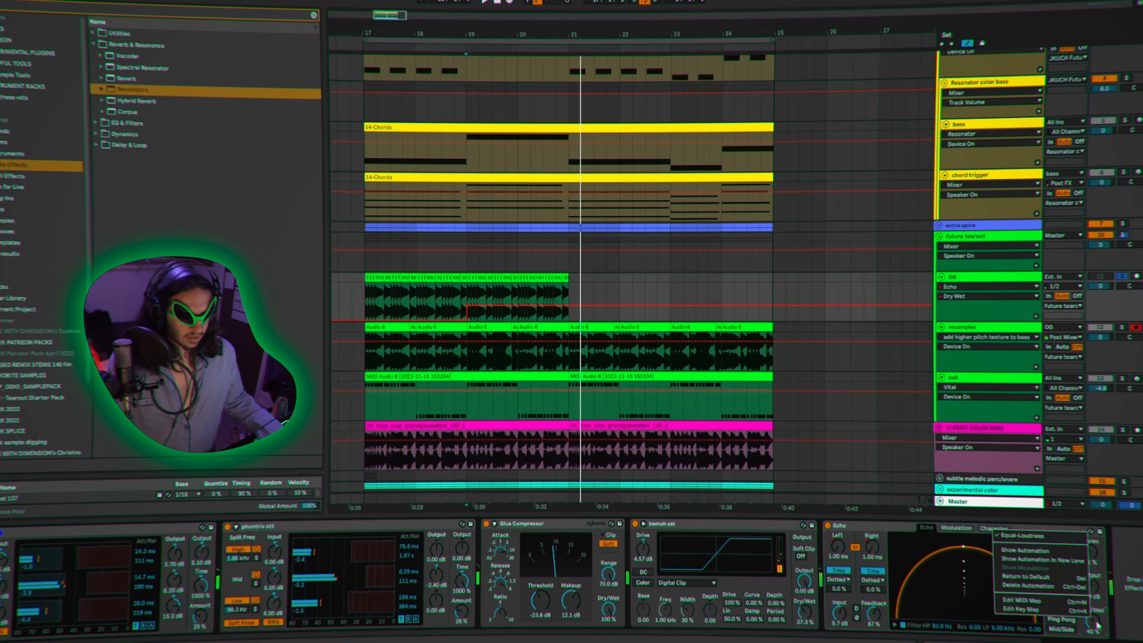
left_click(1036, 549)
right_click(877, 551)
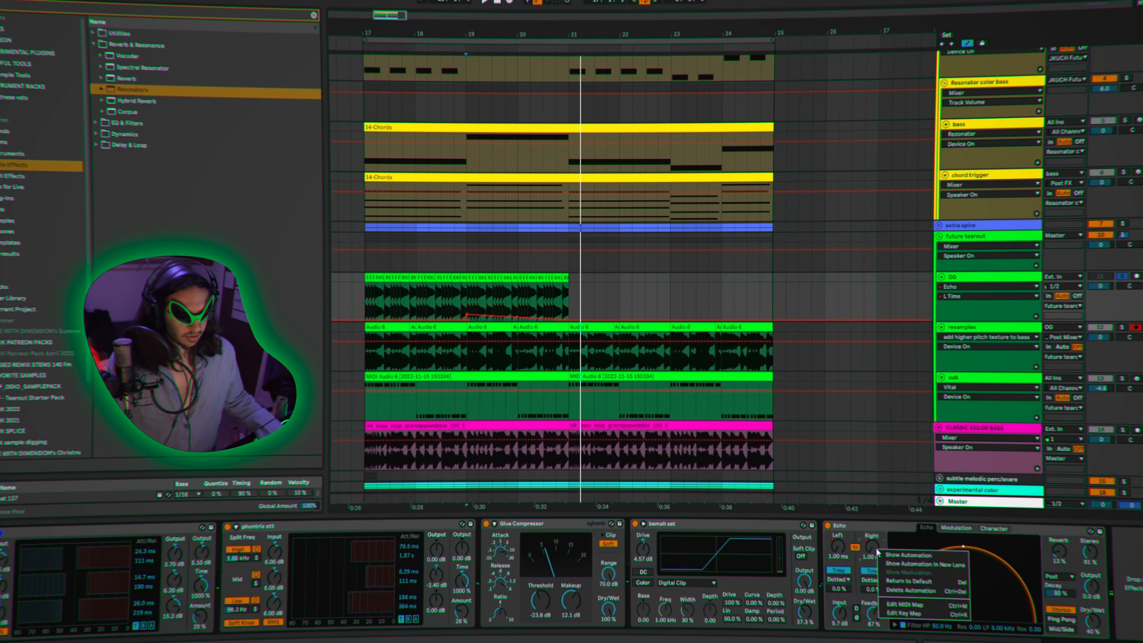
left_click(890, 564)
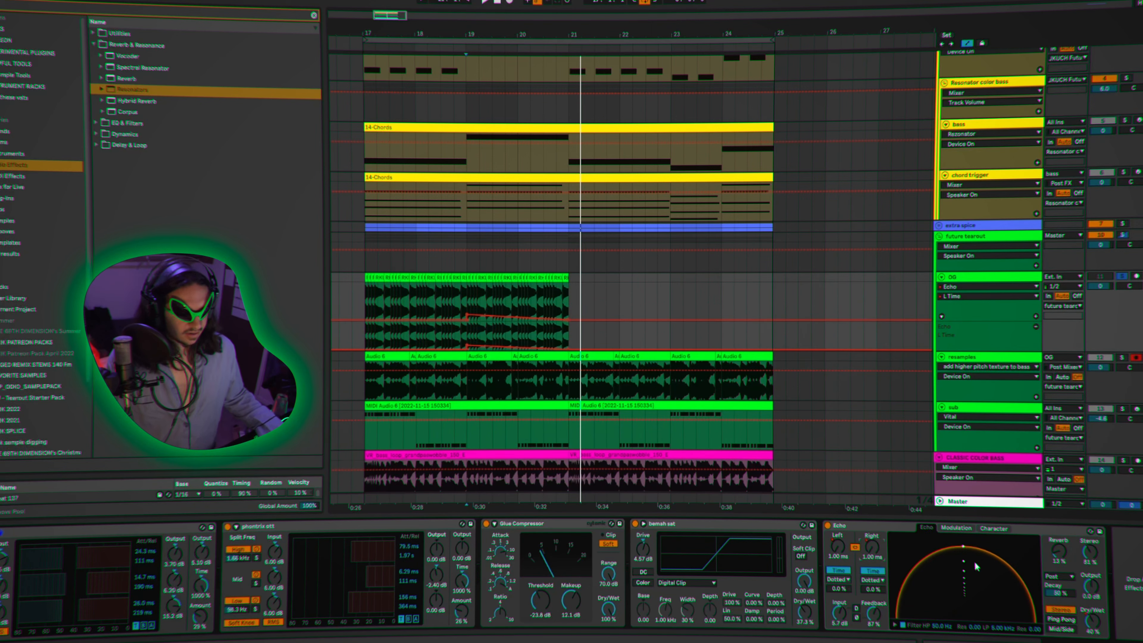
Show Echo's Dry/Wet automation on the OG track and audition it from bar 19.
right_click(1099, 621)
left_click(1042, 555)
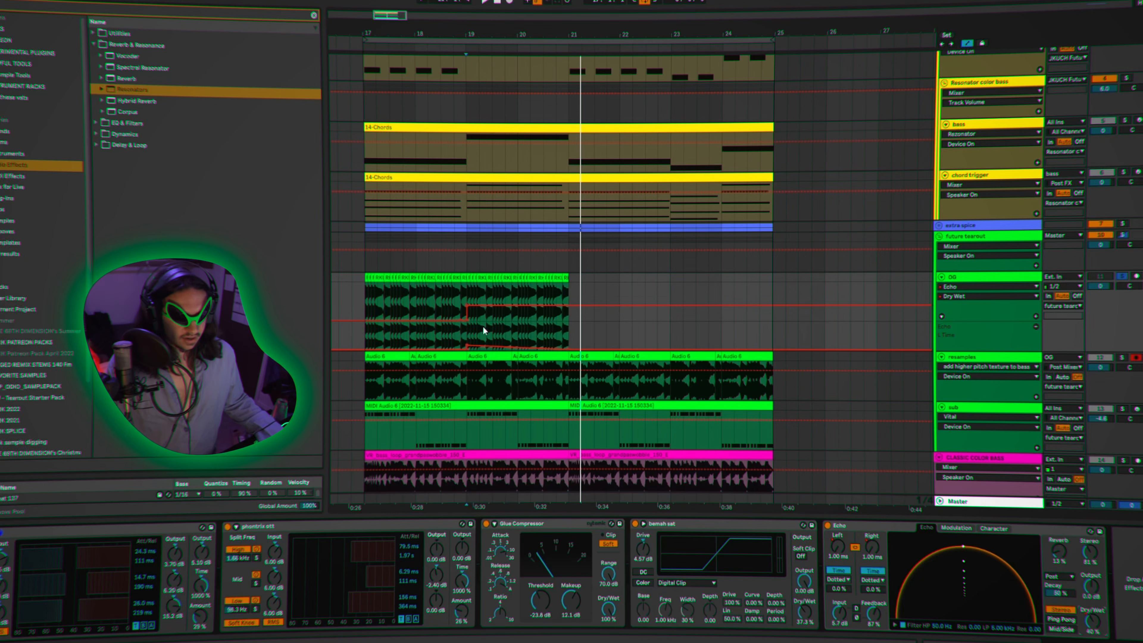
left_click(466, 297)
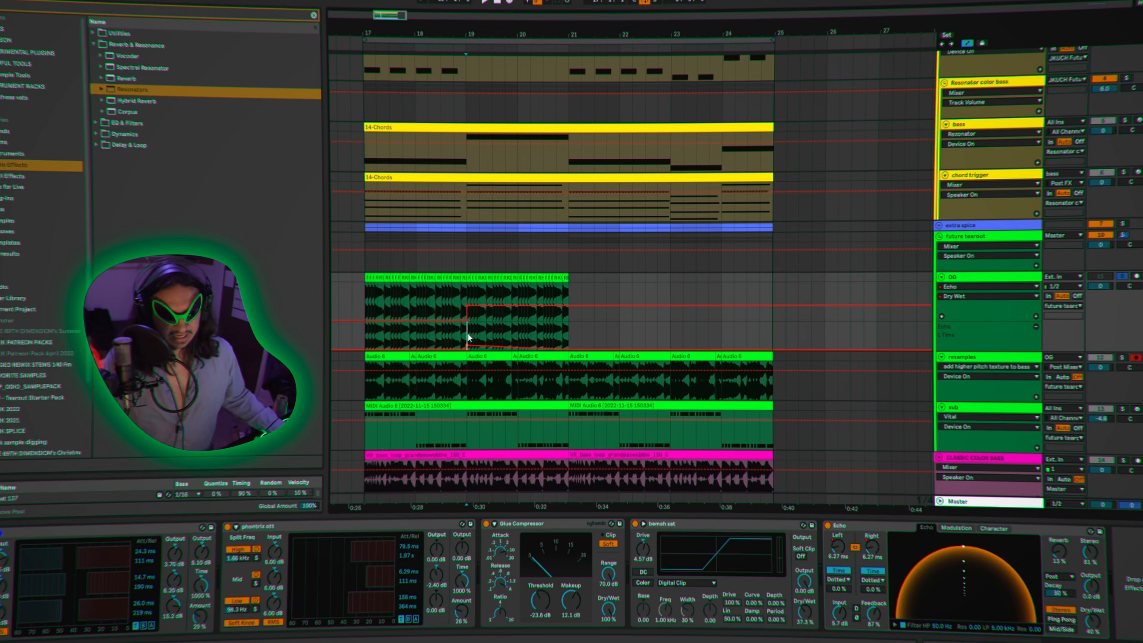
key("space")
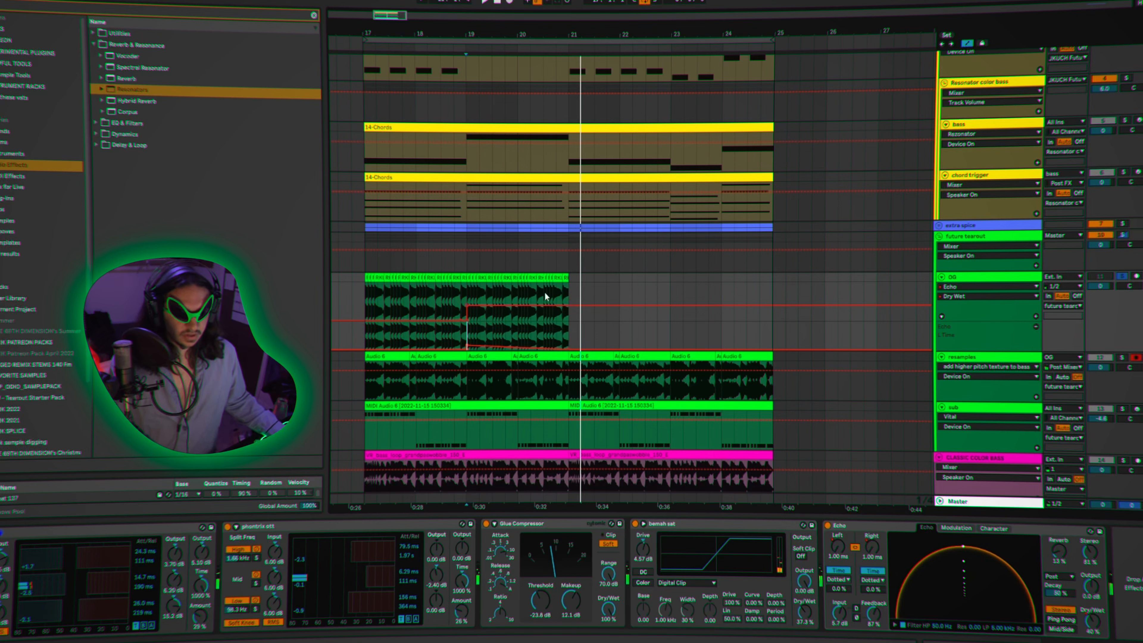
Switch off the resamples track's "add higher pitch texture to bass" rack and audition the track.
left_click(566, 278)
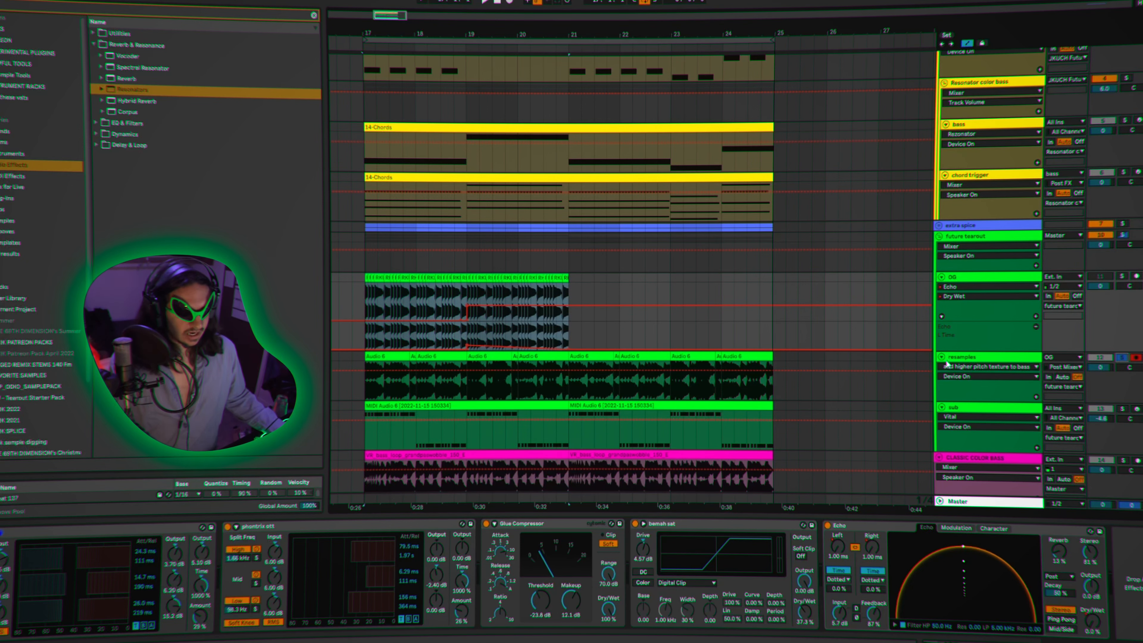
left_click(981, 360)
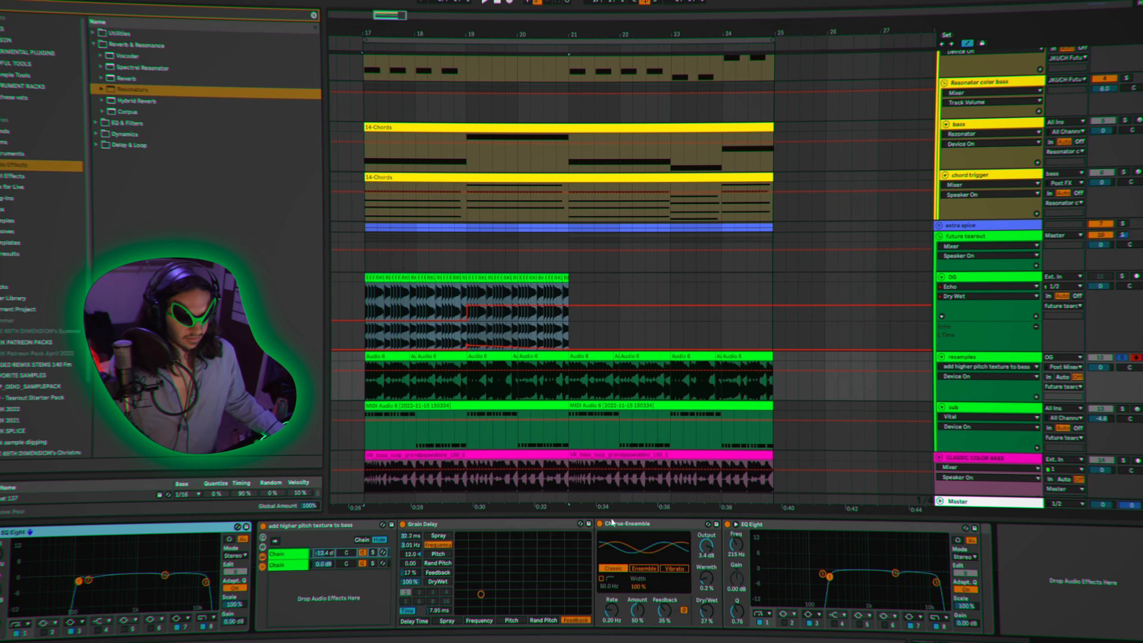
left_click(263, 526)
key("space")
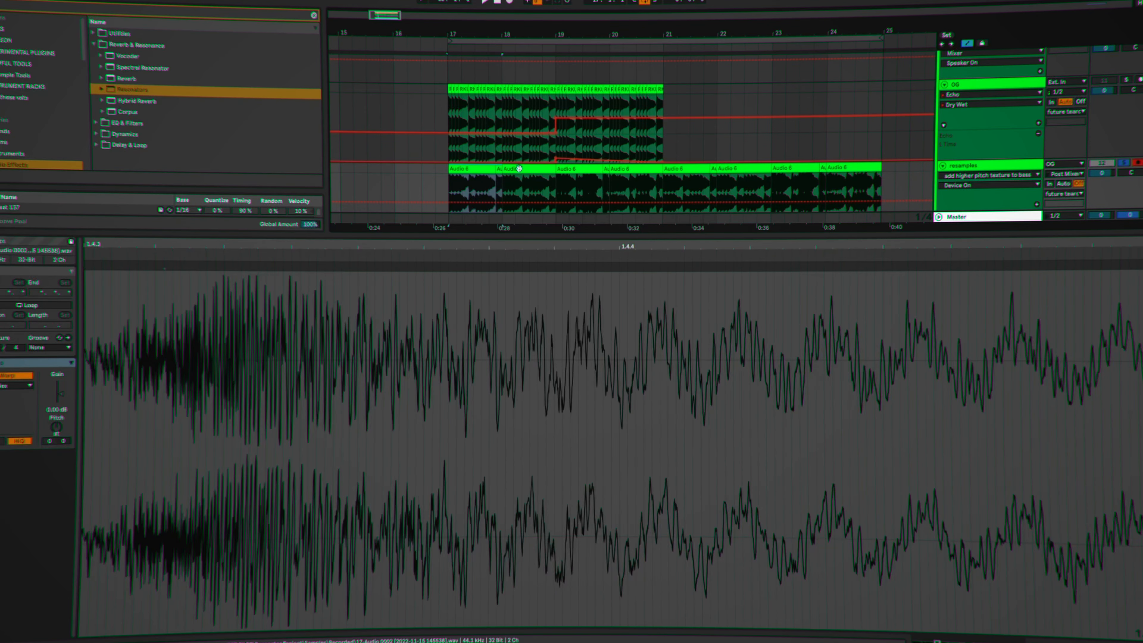
Open the second resamples clip's waveform and play the track from bar 17.
left_click(519, 168)
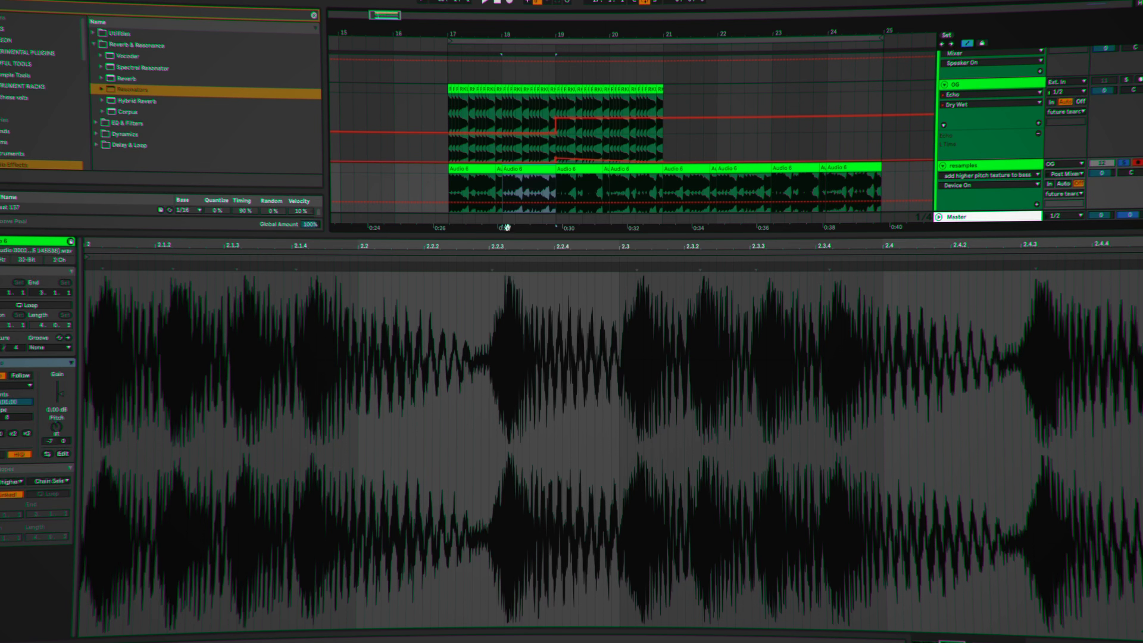
left_click(450, 179)
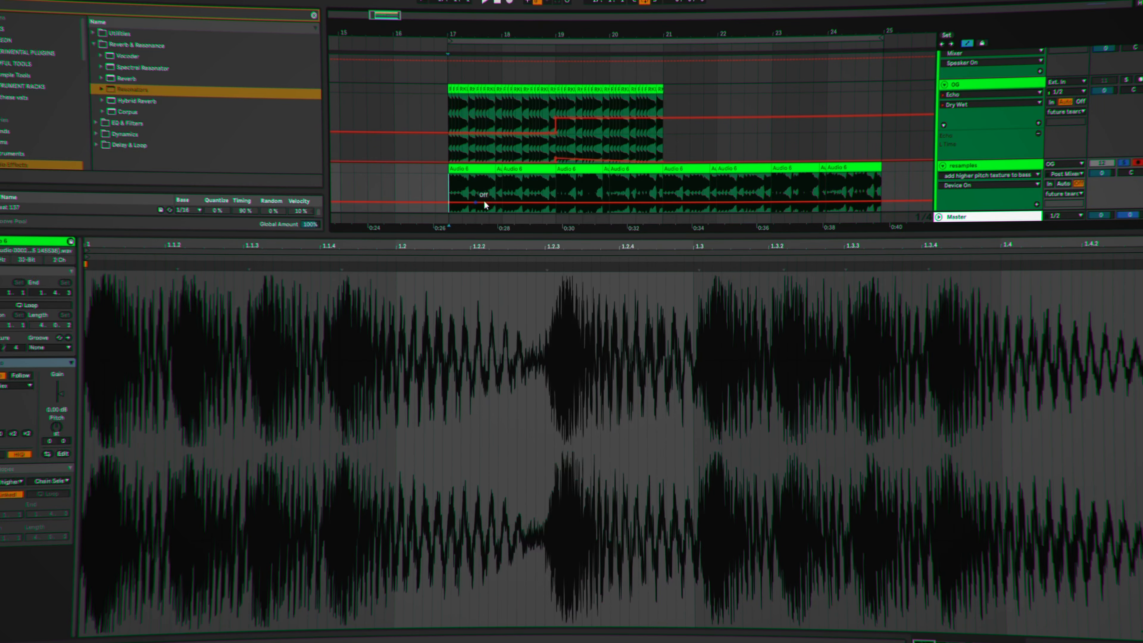
key("space")
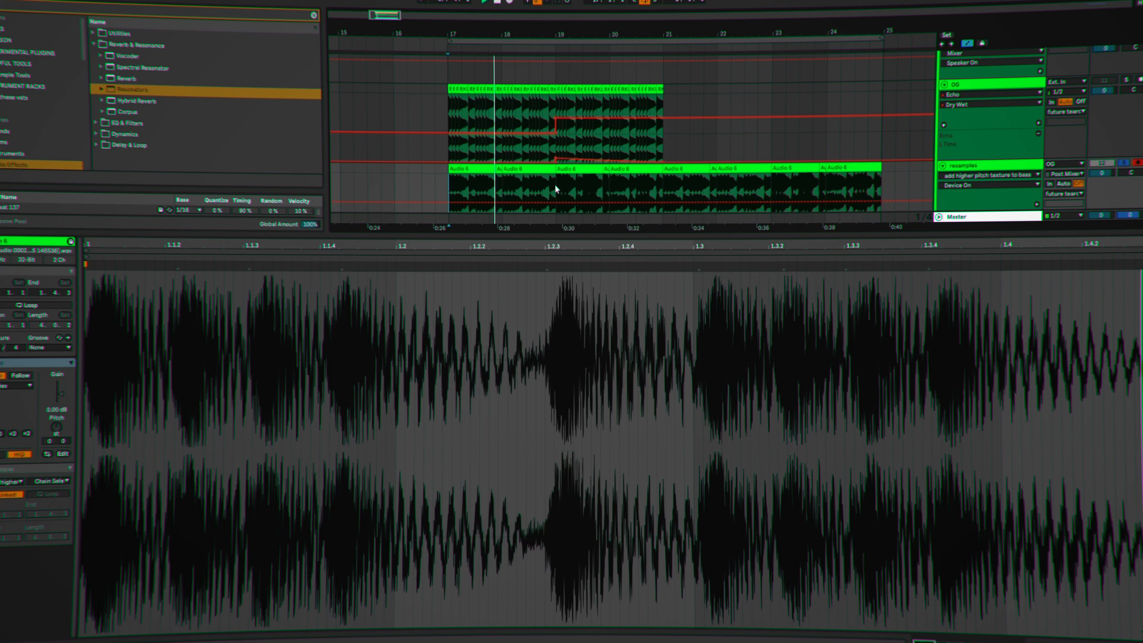
Show the resamples track's devices and switch on its EQ Eight and "add higher pitch texture to bass" rack during playback.
double_click(1026, 168)
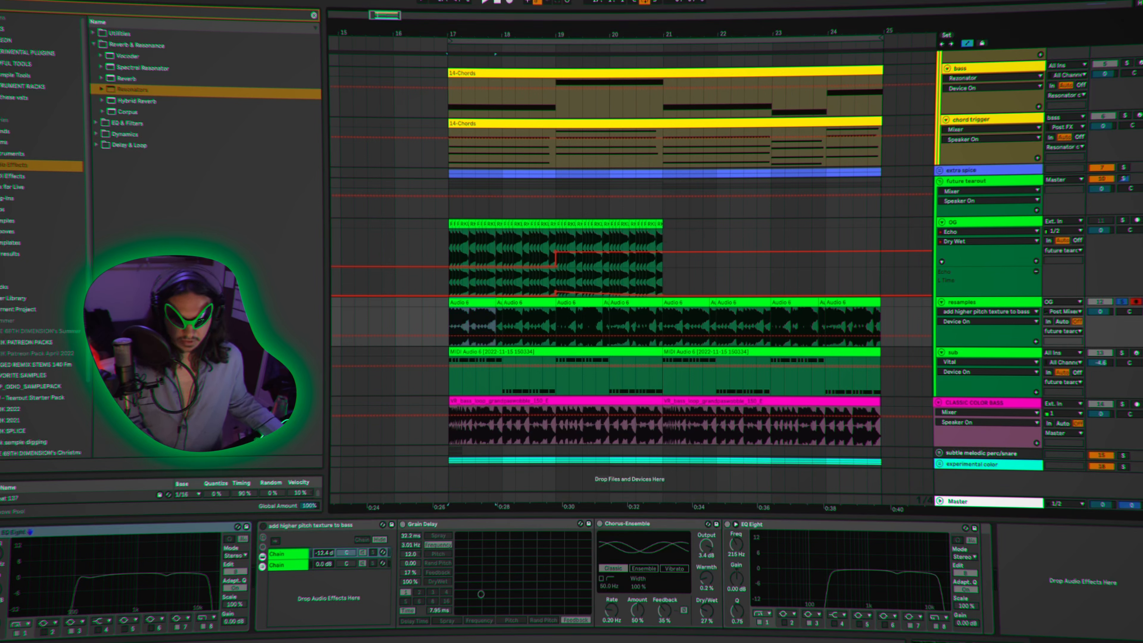
key("space")
left_click(101, 543)
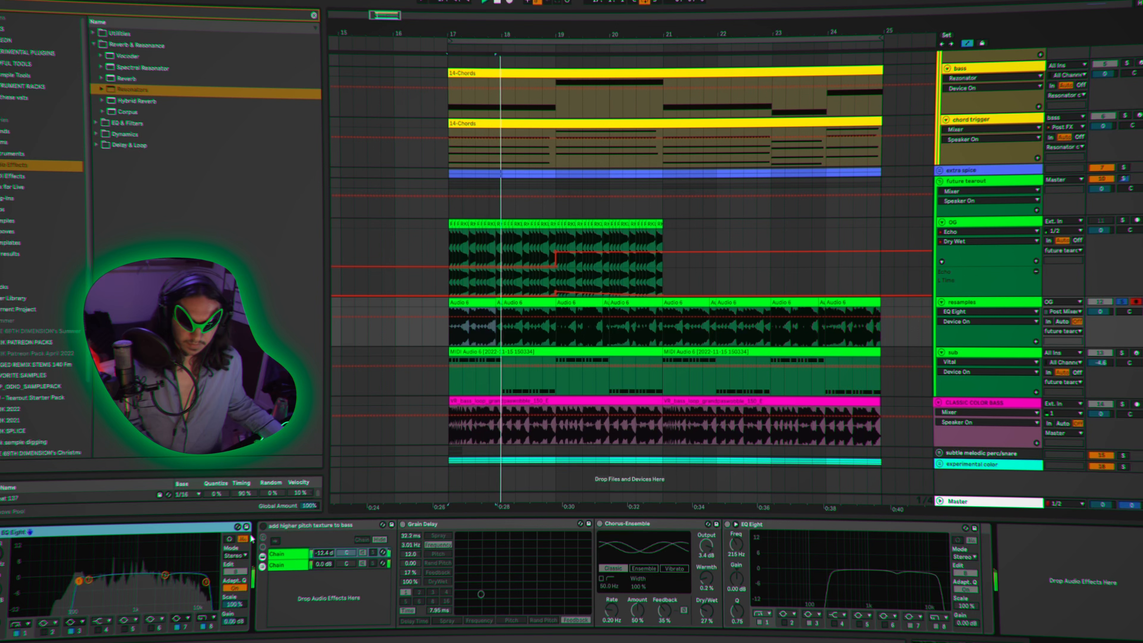
left_click(263, 525)
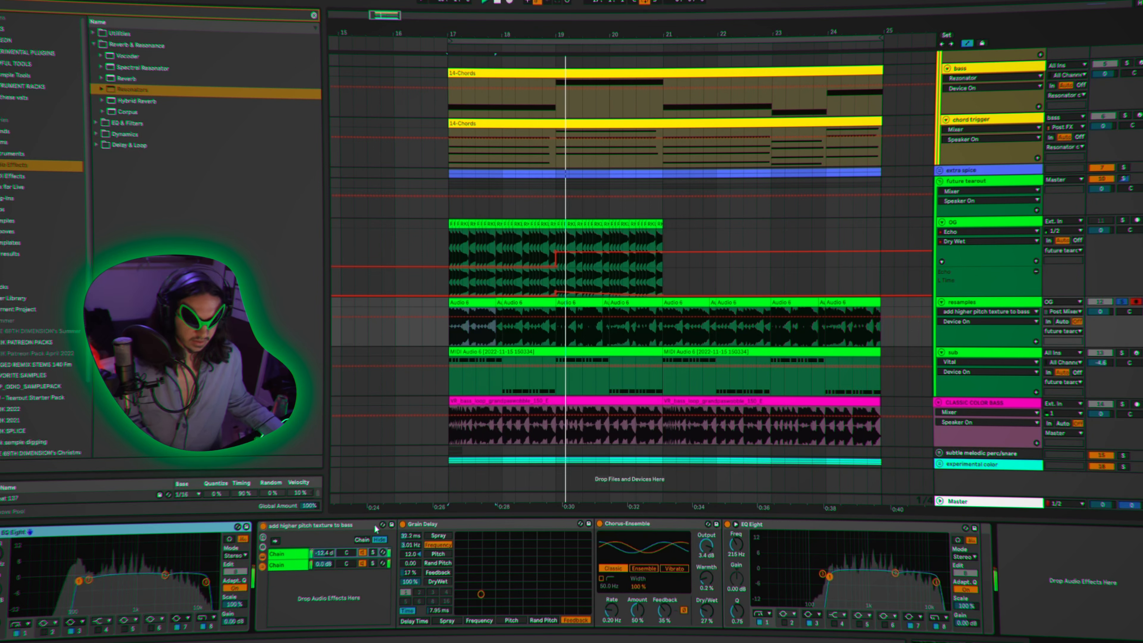
Compare the texture rack's two chains and show the first chain's devices.
left_click(296, 558)
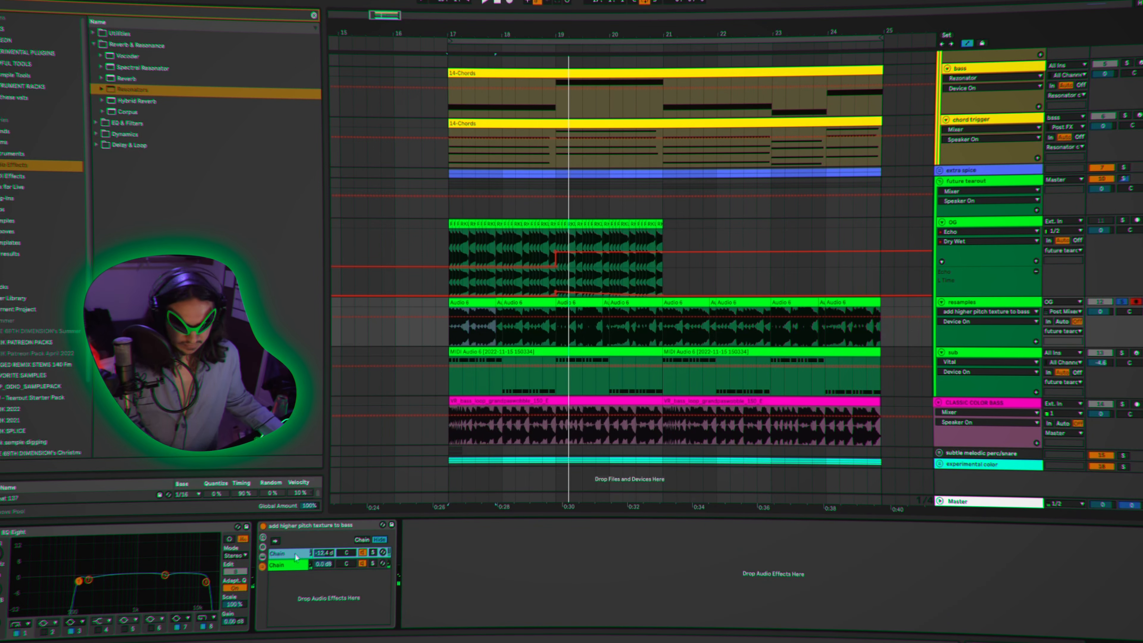
double_click(295, 558)
left_click(297, 565)
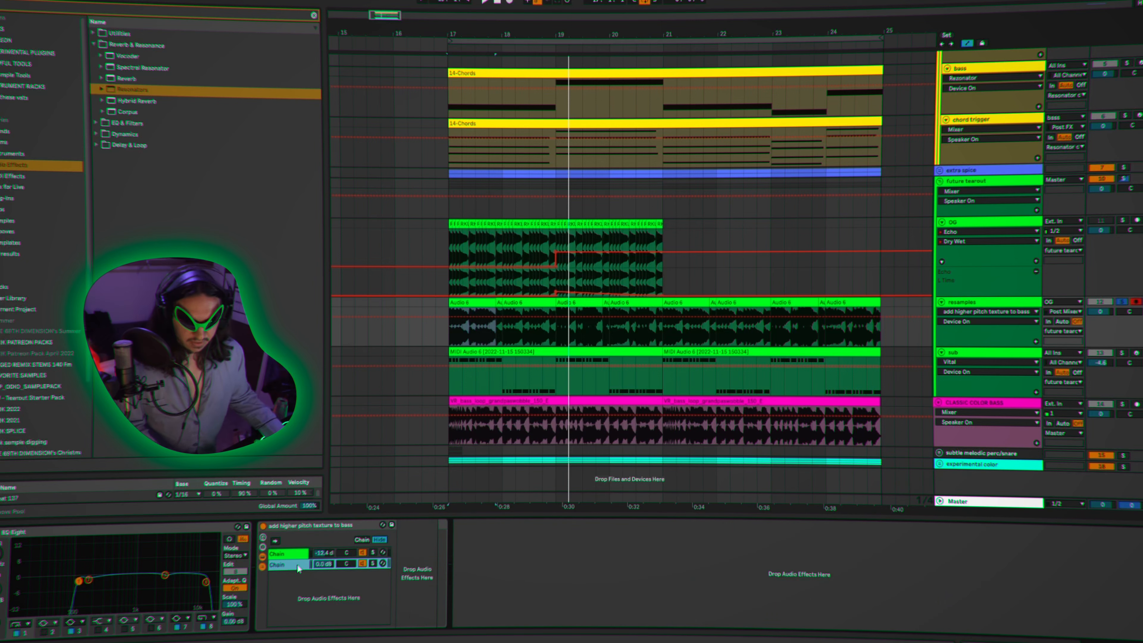
left_click(297, 557)
left_click(295, 562)
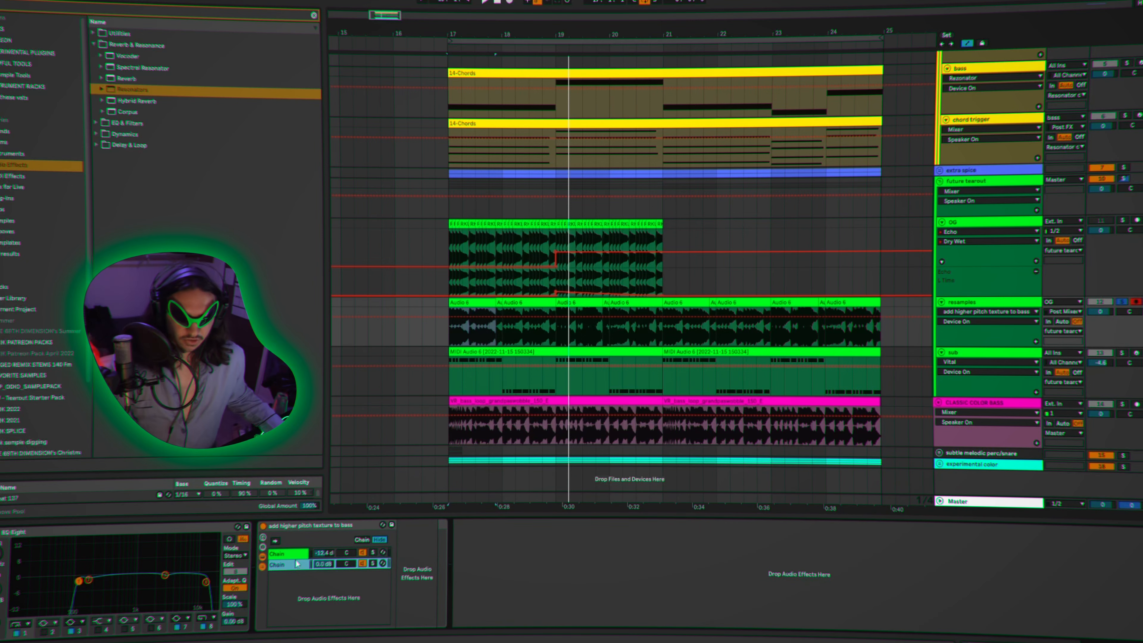
left_click(302, 554)
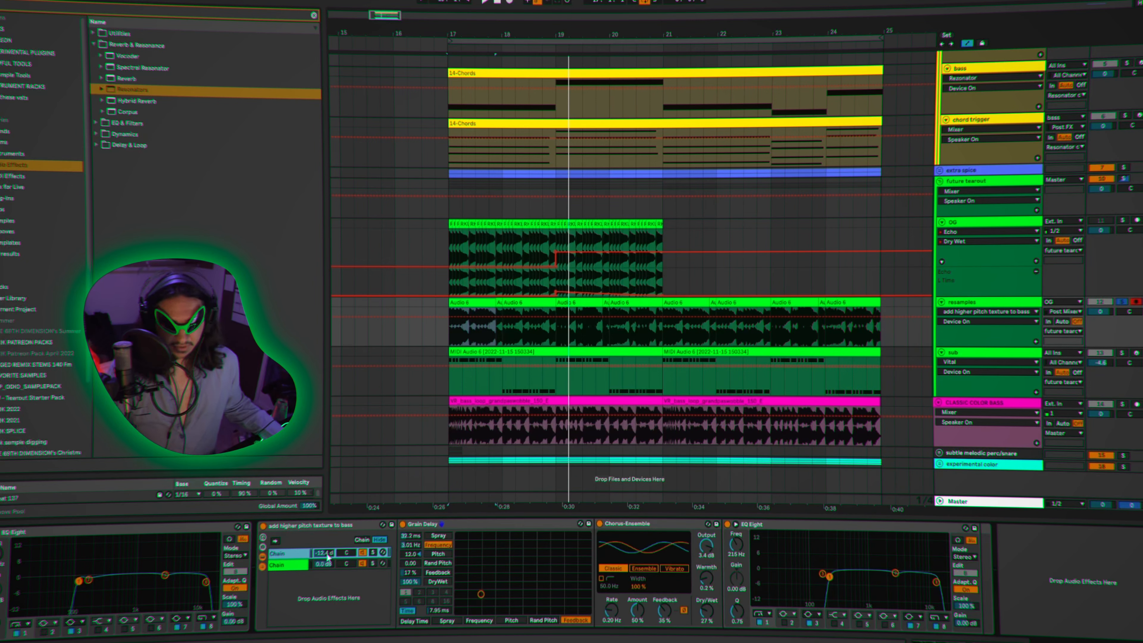
Switch off Chorus-Ensemble and EQ Eight in the texture rack's first chain, leaving Grain Delay active.
left_click(425, 523)
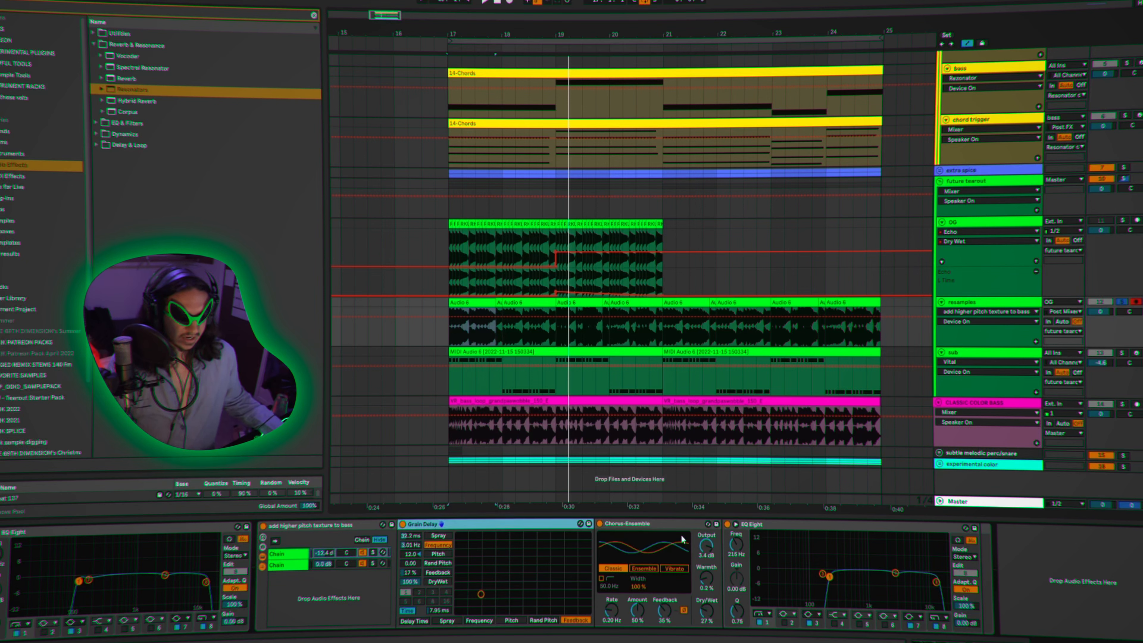
left_click(604, 523)
left_click(727, 524)
left_click(599, 523)
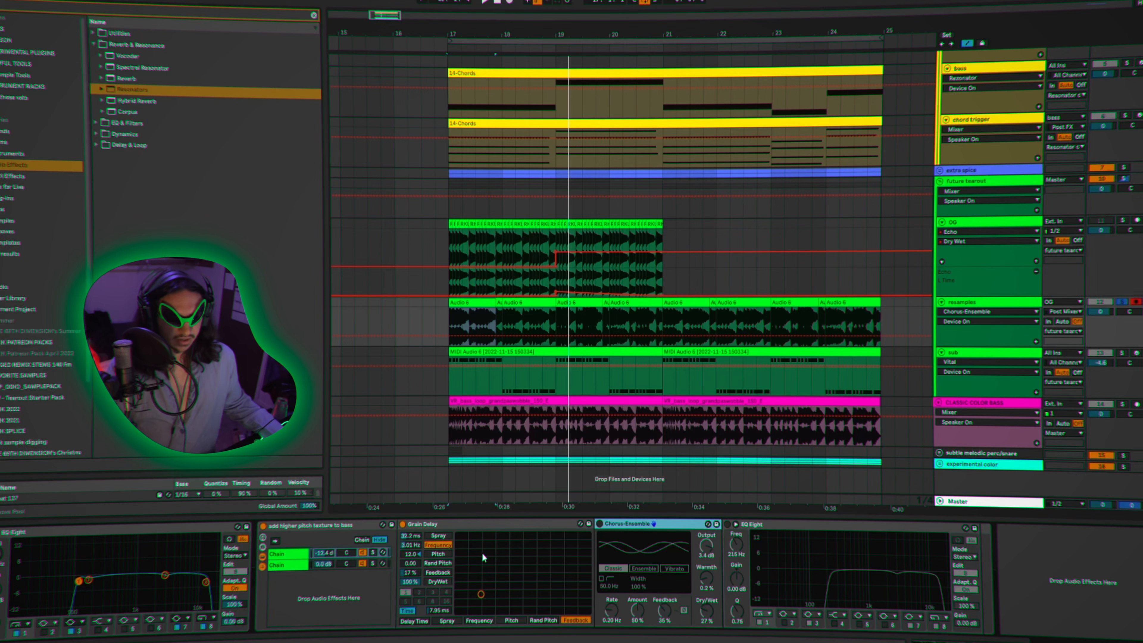
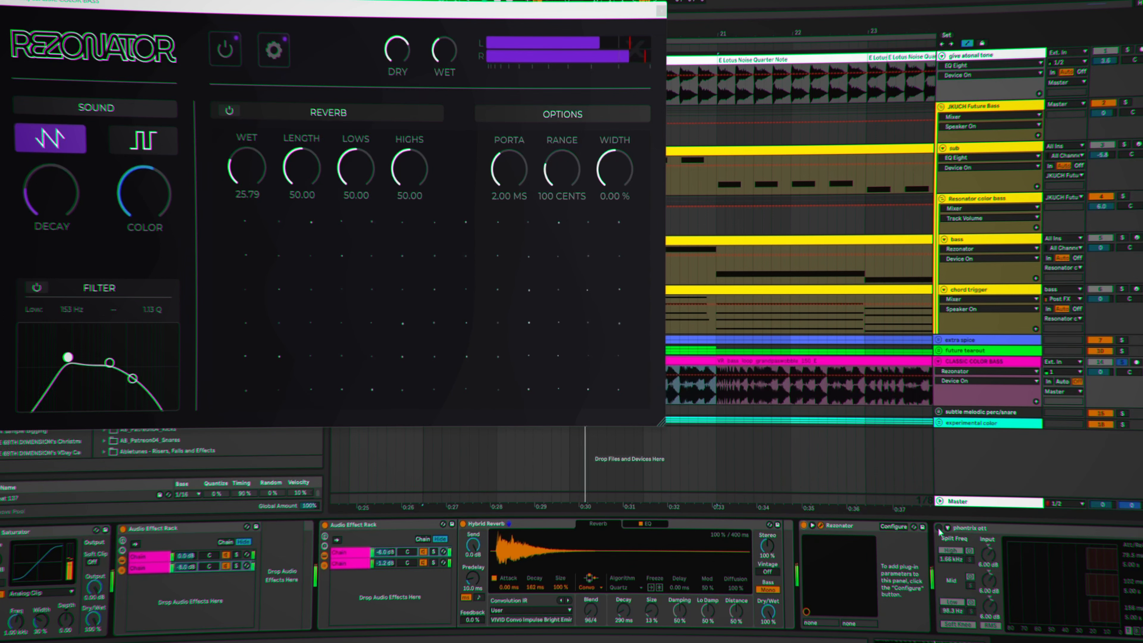
Switch on phontrix ott and Nasko OTT on the CLASSIC COLOR BASS track and audition each.
left_click(940, 528)
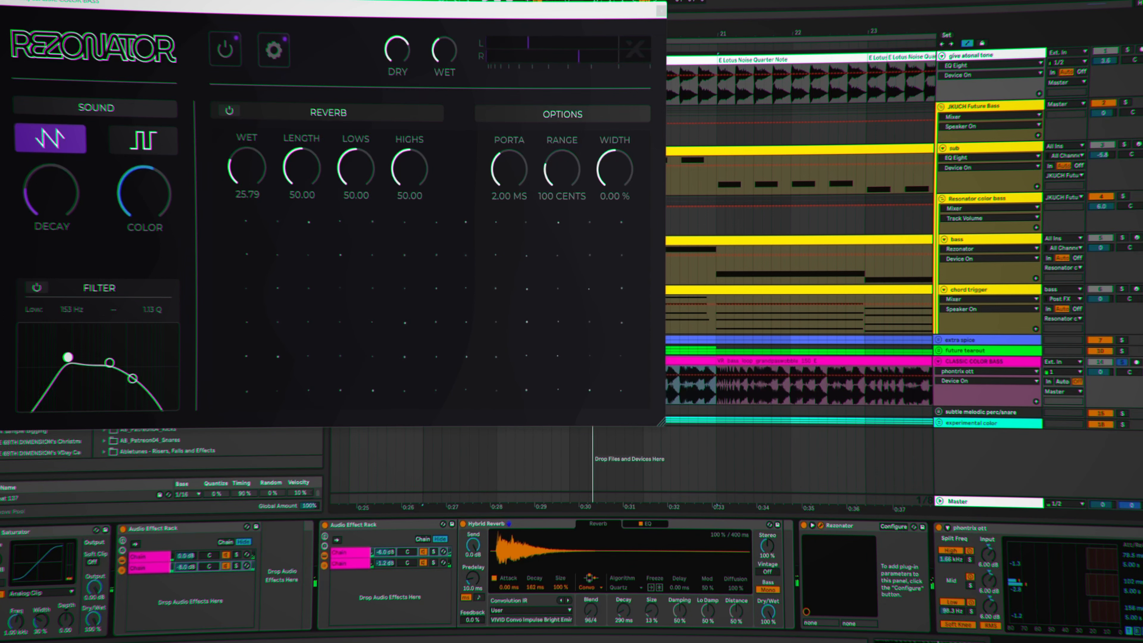
scroll(445, 533, "right", 10)
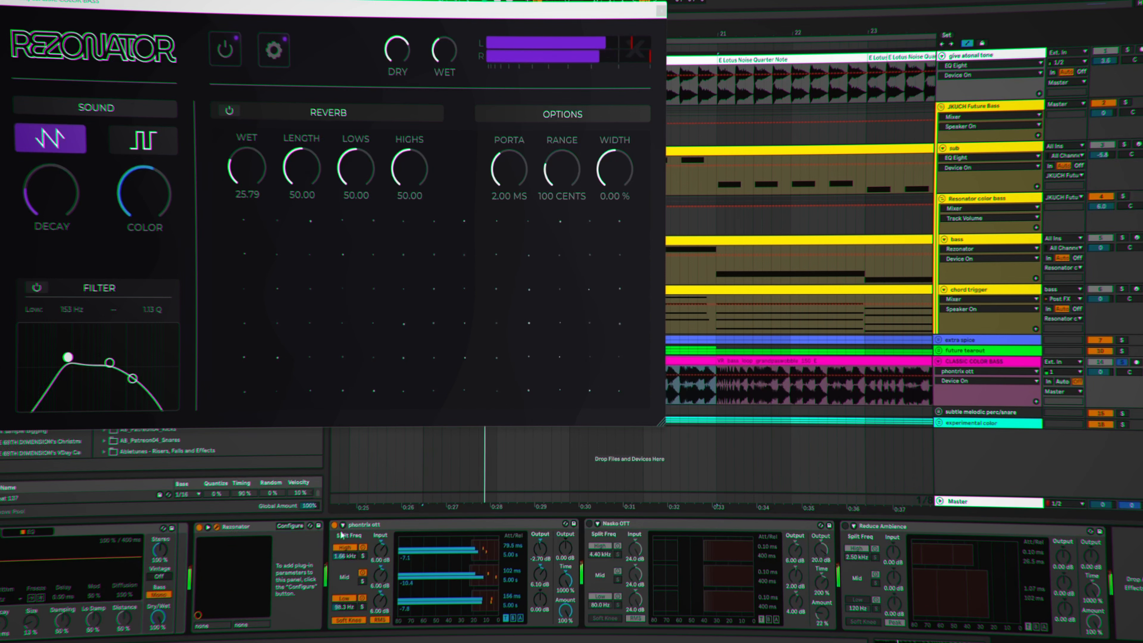
key("space")
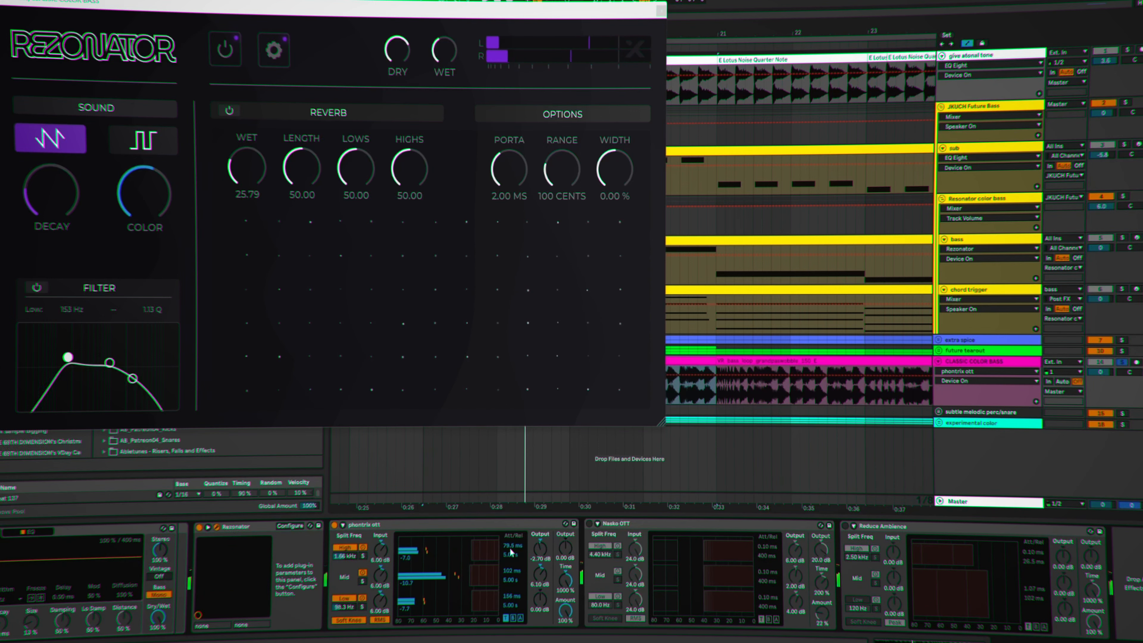
left_click(589, 523)
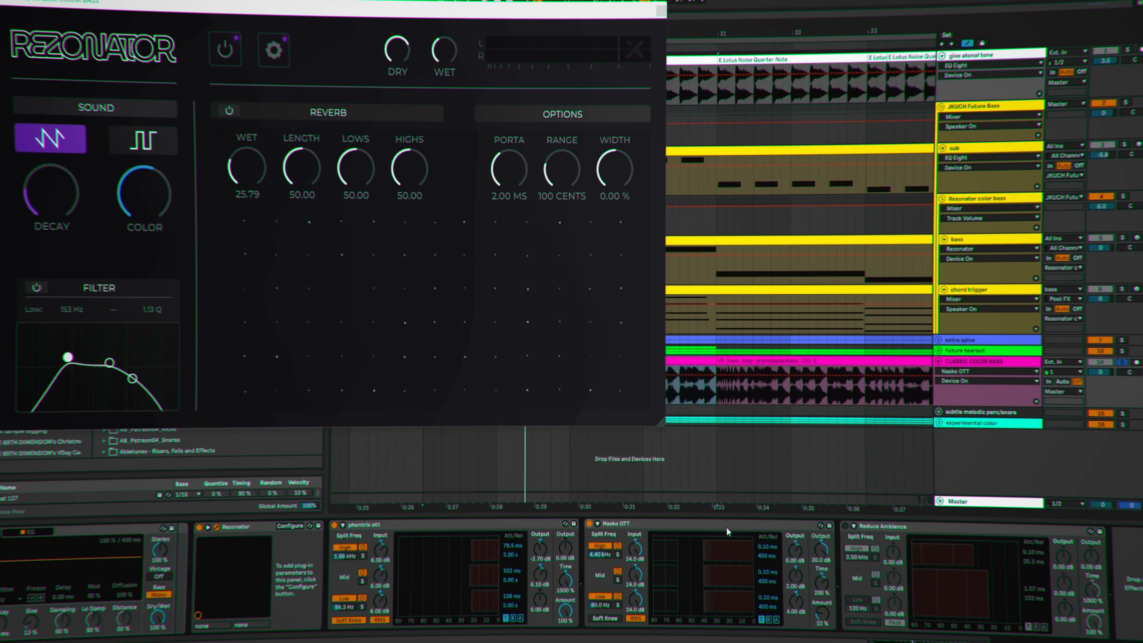
key("space")
Switch on Reduce Ambience on the CLASSIC COLOR BASS track and audition the full chain.
left_click(845, 525)
left_click(991, 526)
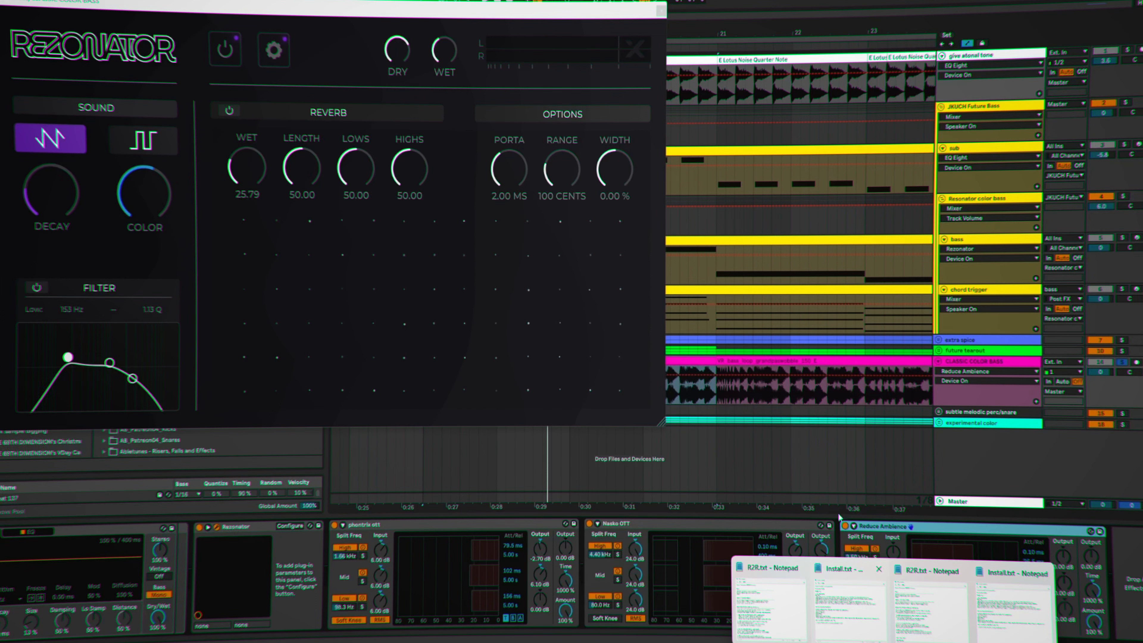
key("space")
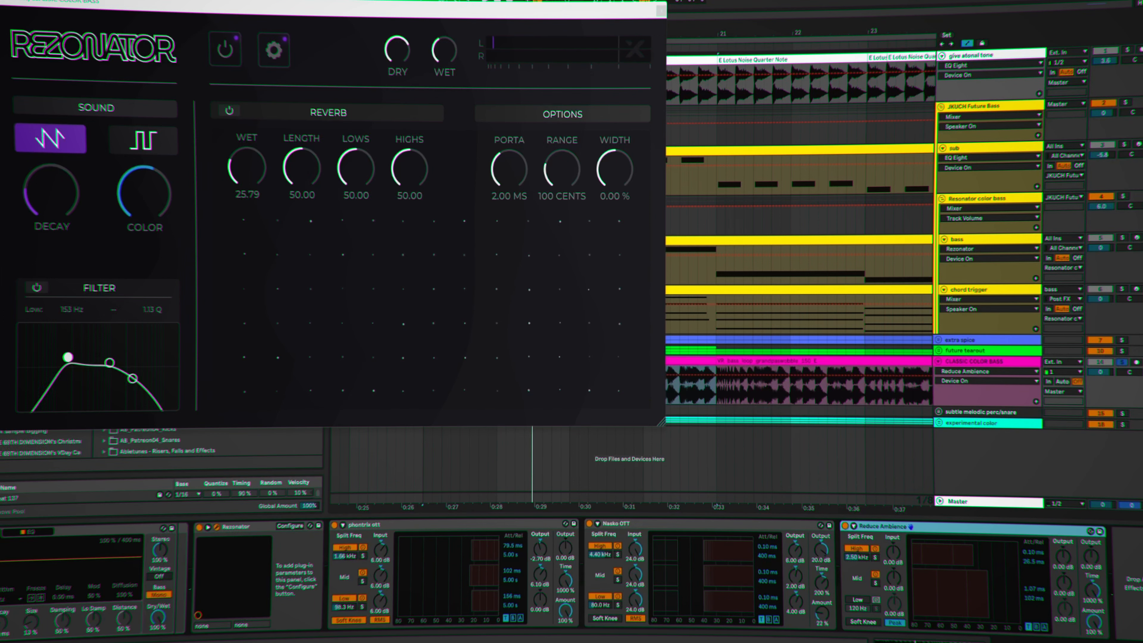
Switch off the Saturator earlier in the CLASSIC COLOR BASS chain and audition the sound.
scroll(262, 517, "left", 6)
left_click(1, 532)
key("space")
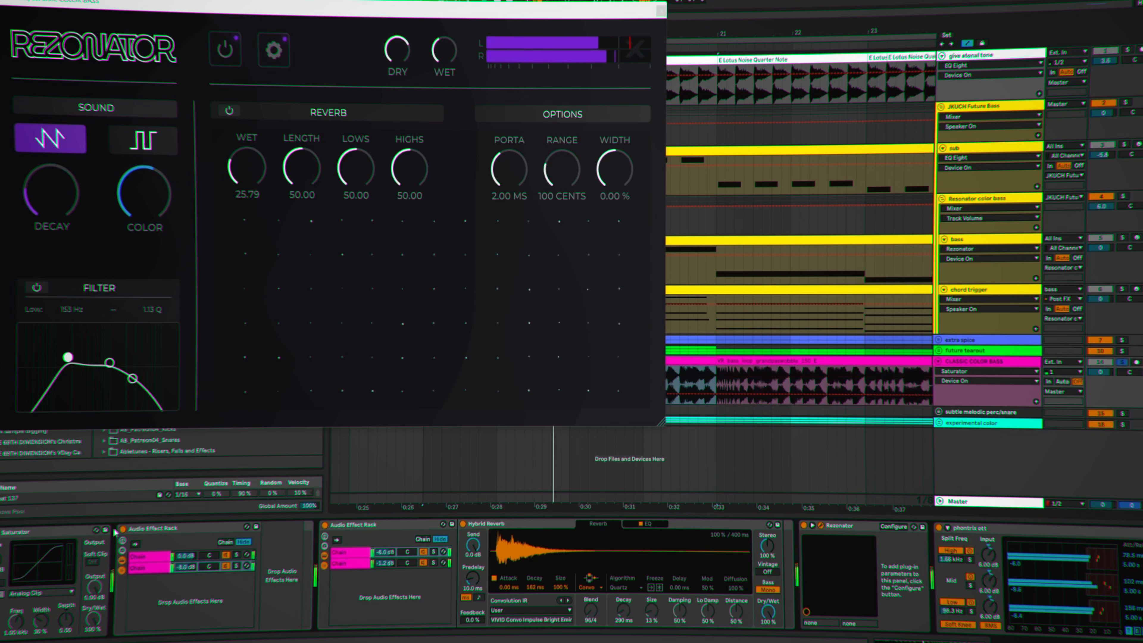
key("space")
Compare the CLASSIC COLOR BASS sound with Nasko OTT switched off and on.
scroll(1062, 633, "down", 3)
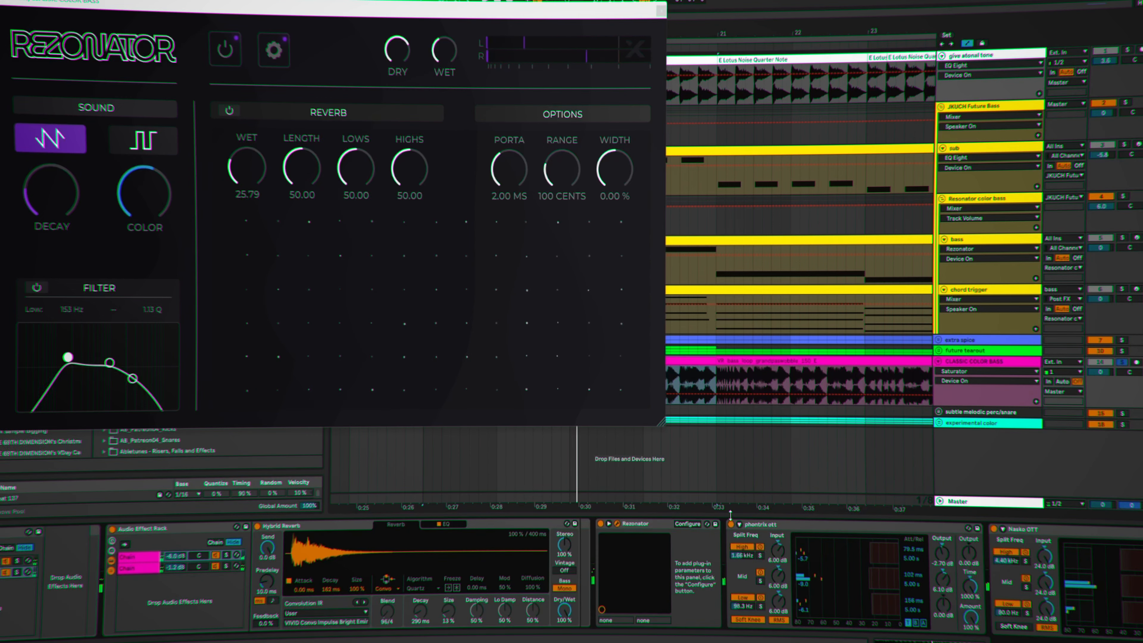
left_click(994, 529)
key("space")
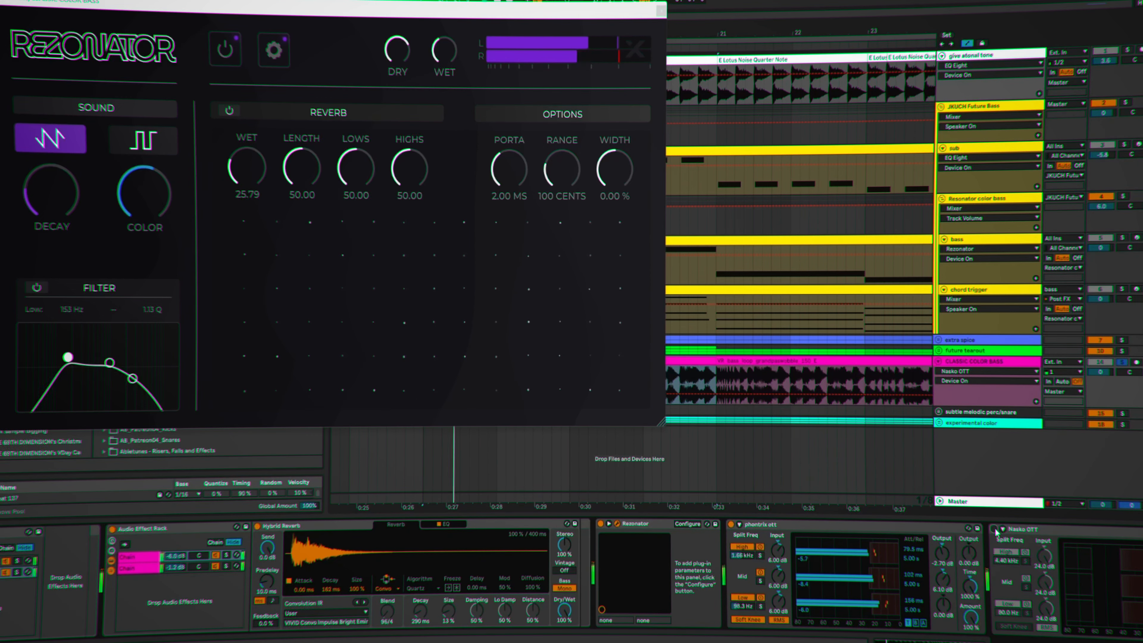
key("space")
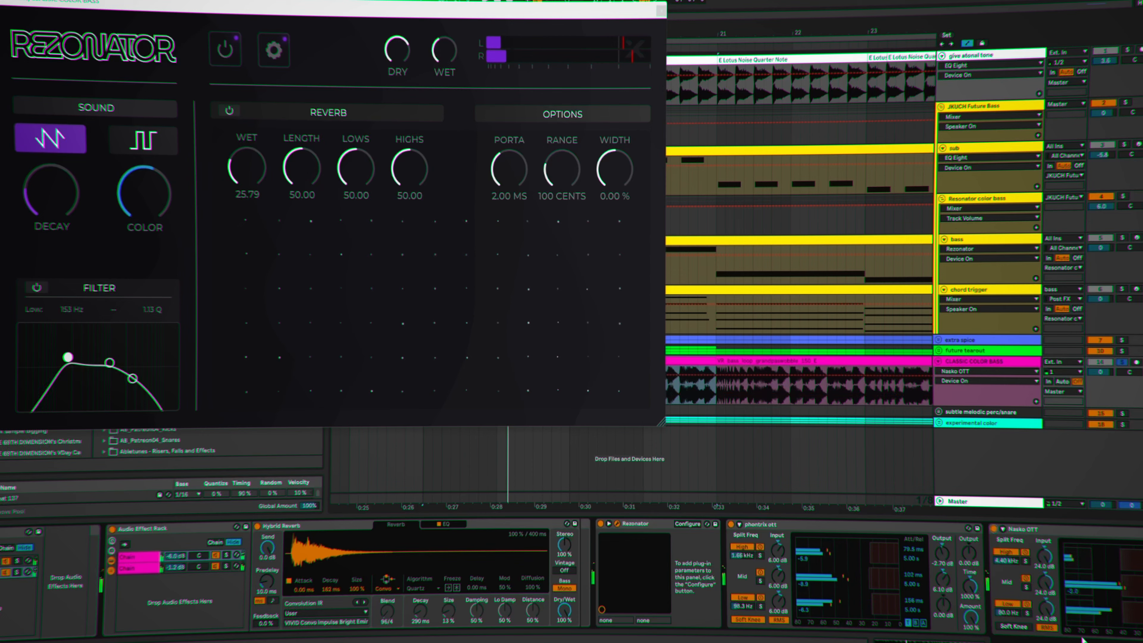
Audition the subtle melodic perc/snare group and solo its OZI_Snare track.
scroll(655, 596, "up", 5)
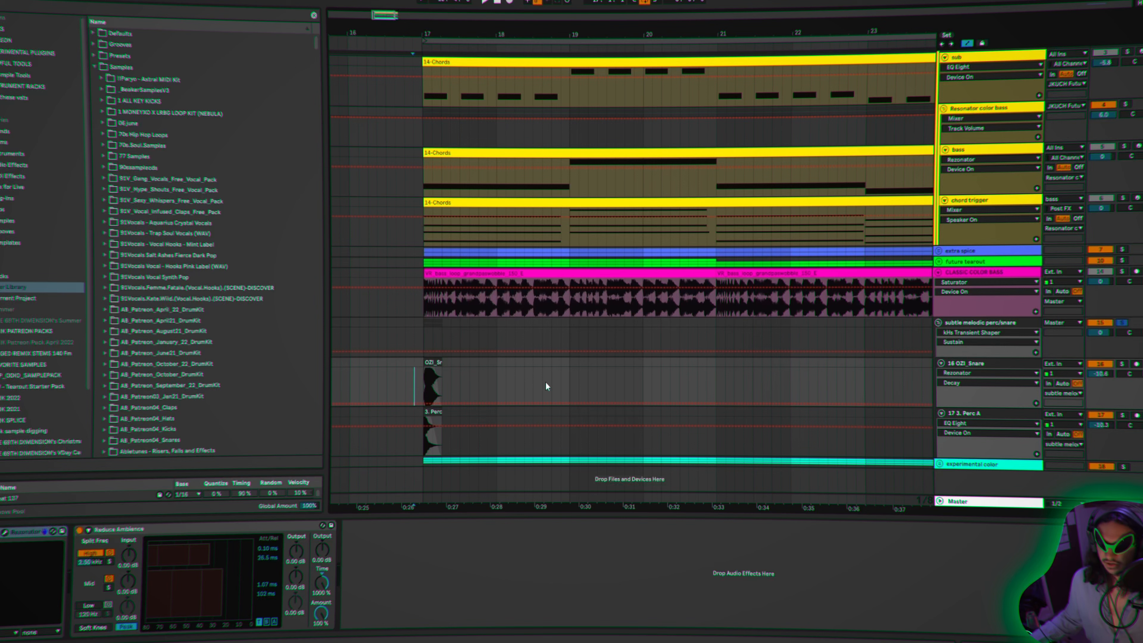
key("space")
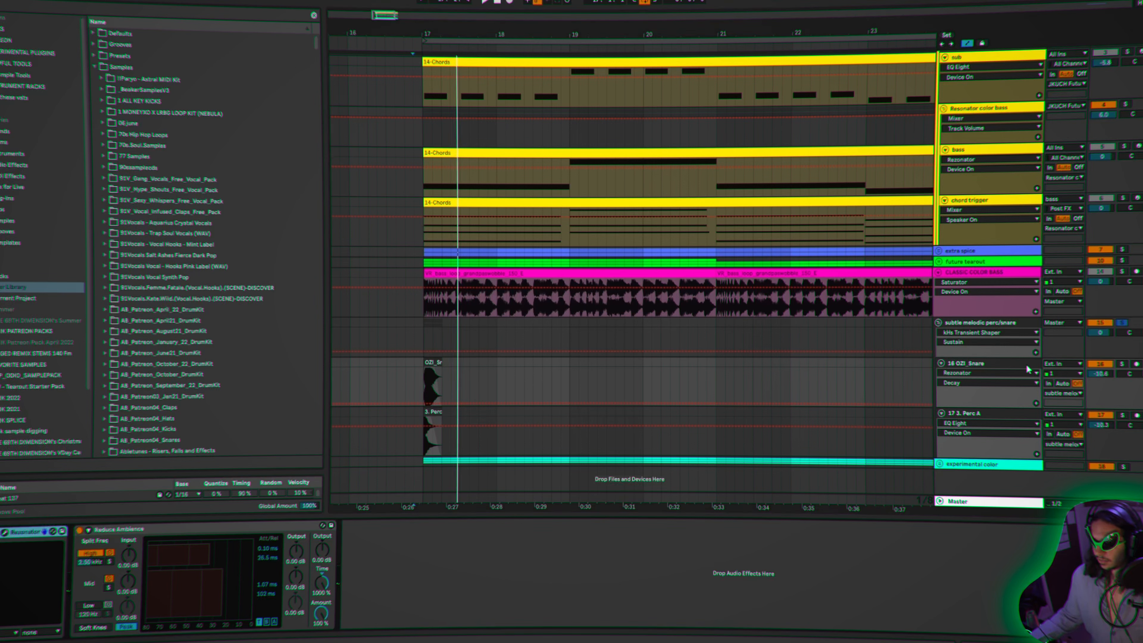
left_click(1121, 365)
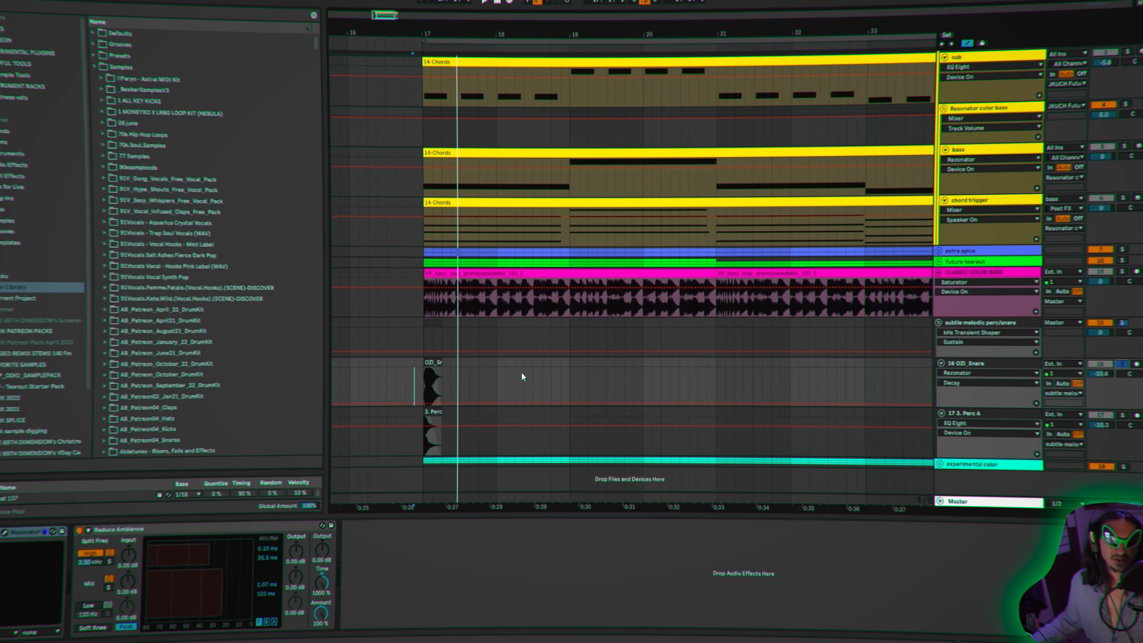
Audition the soloed OZI_Snare track repeatedly from bar 17.
left_click(427, 380)
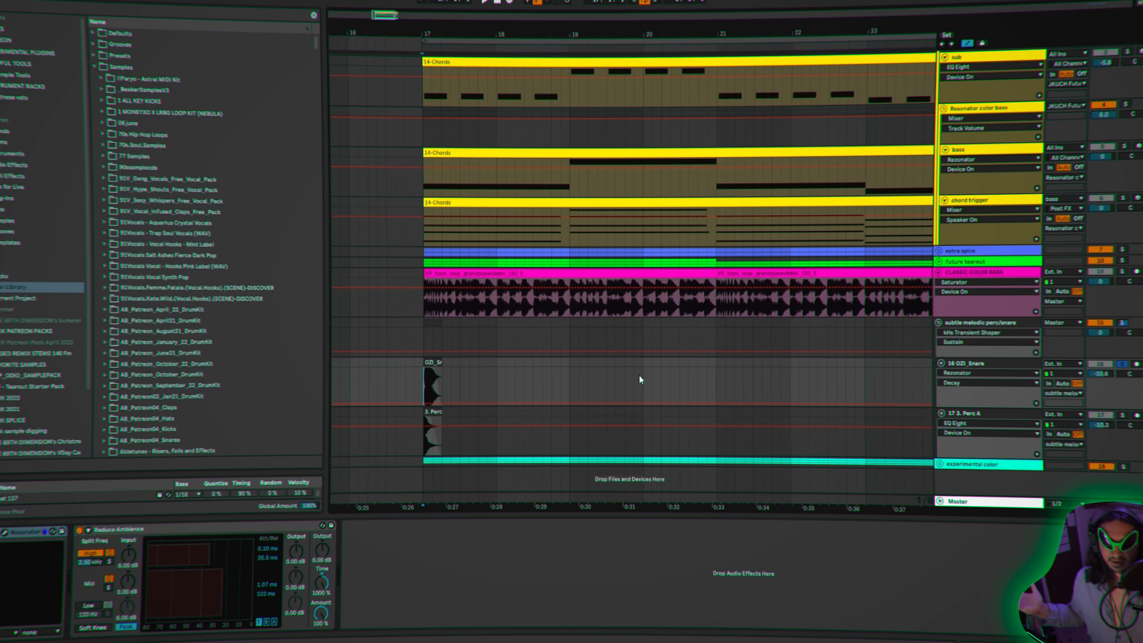
key("space")
key("space")
key("space")
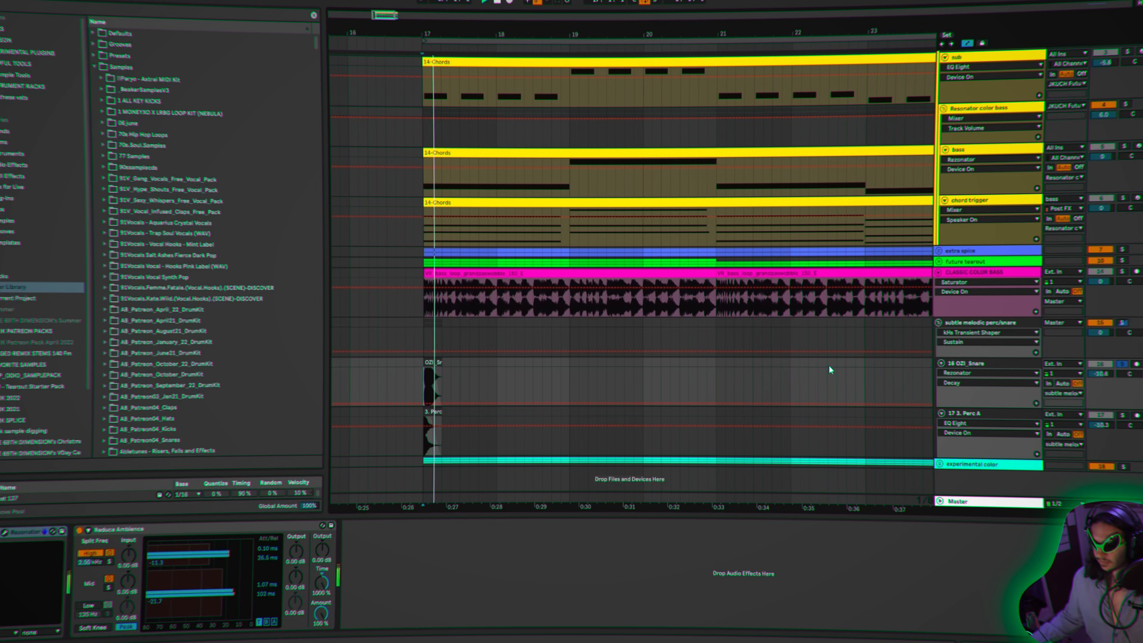
key("space")
Switch off the effects on the subtle melodic perc/snare group and its OZI_Snare track, and solo the whole group.
key("Up")
left_click(107, 531)
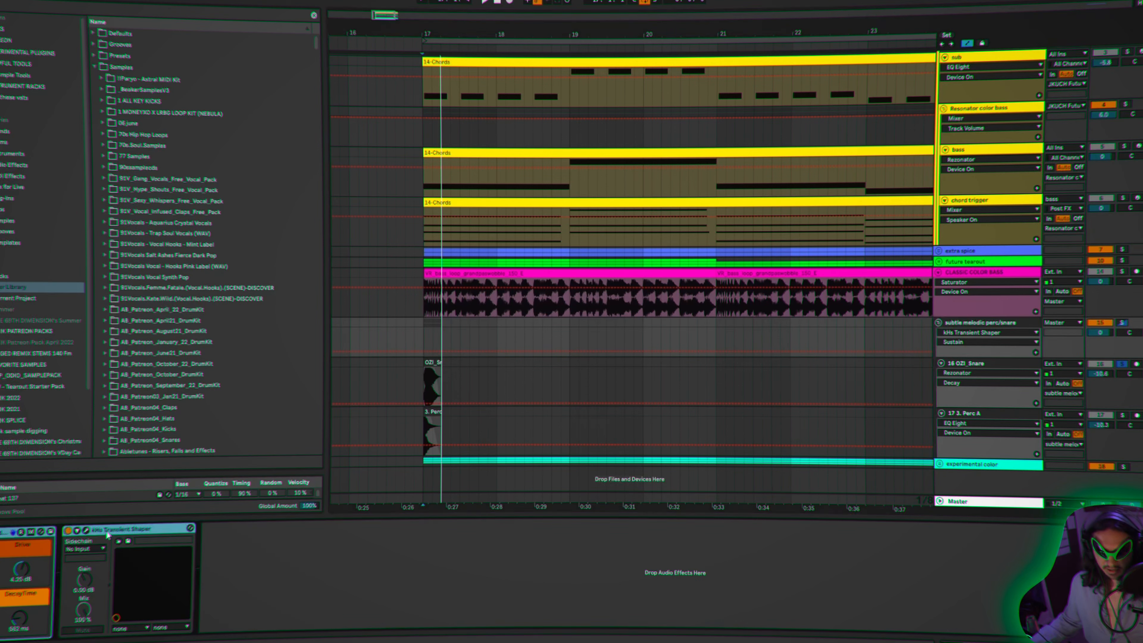
left_click(976, 364)
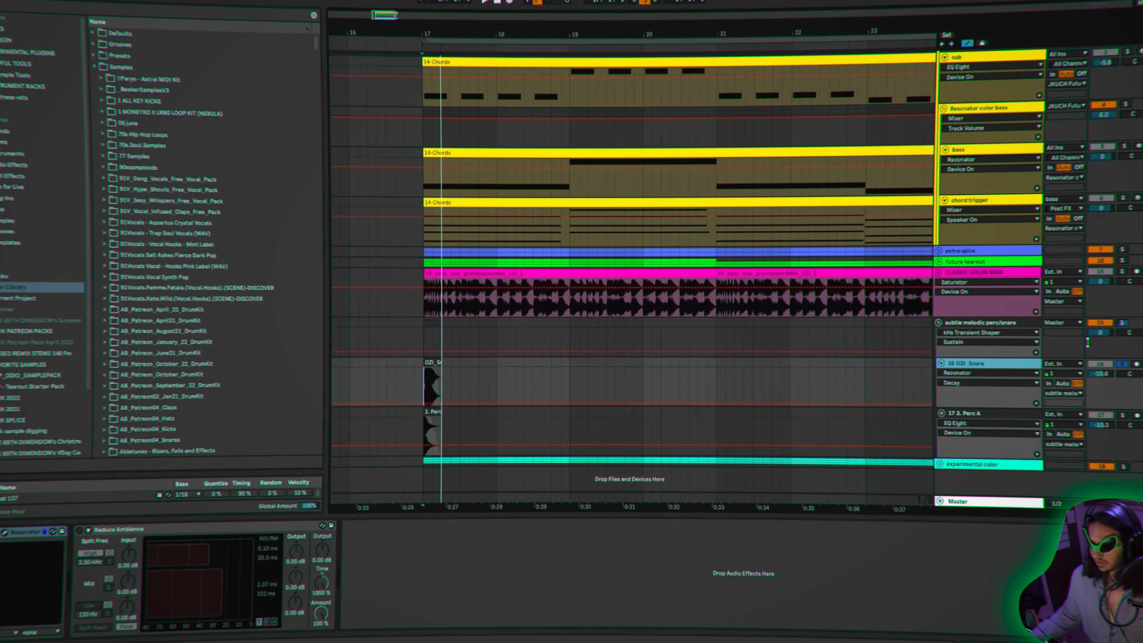
left_click(1122, 323)
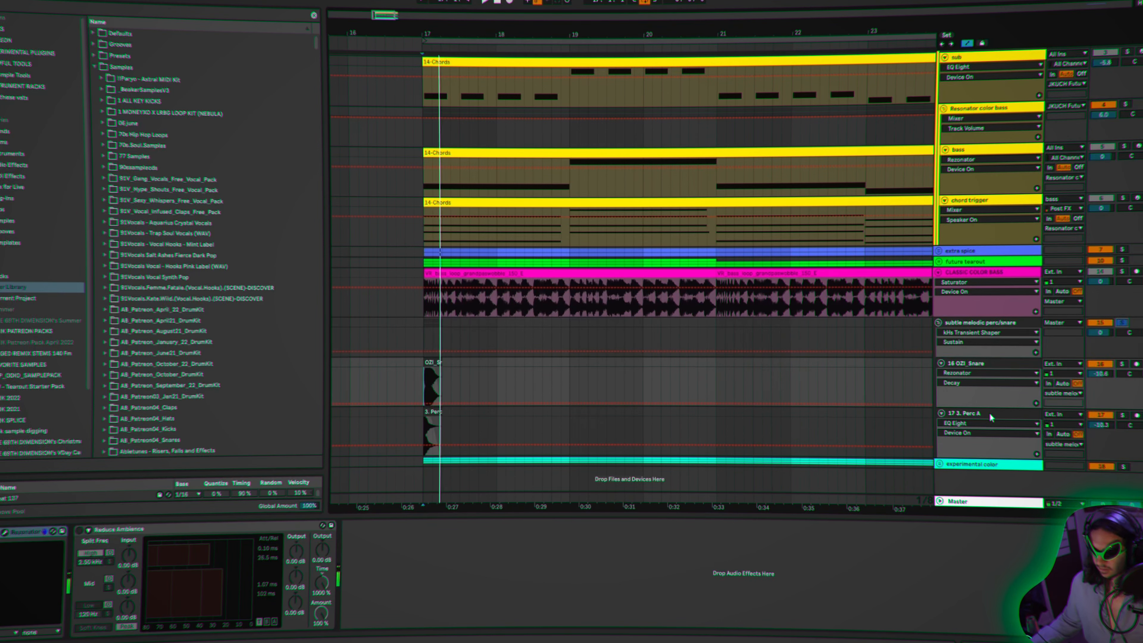
Inspect the OZI_Snare and Perc A clips at bar 17 and audition the Perc A track soloed.
left_click_drag(422, 26, 465, 535)
left_click(445, 418)
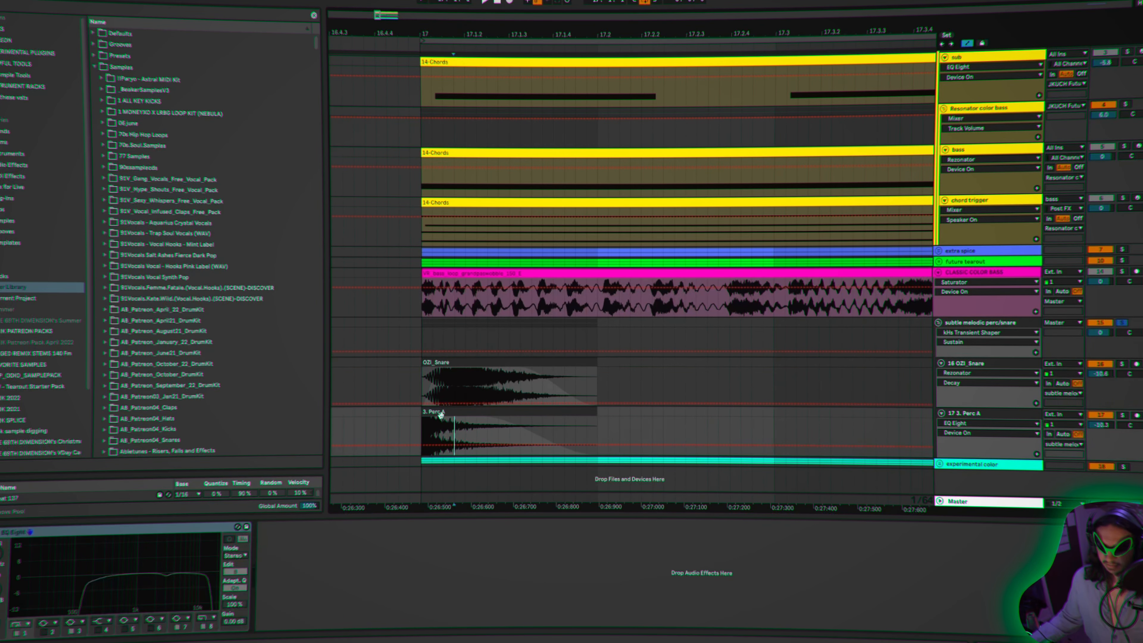
left_click(428, 382)
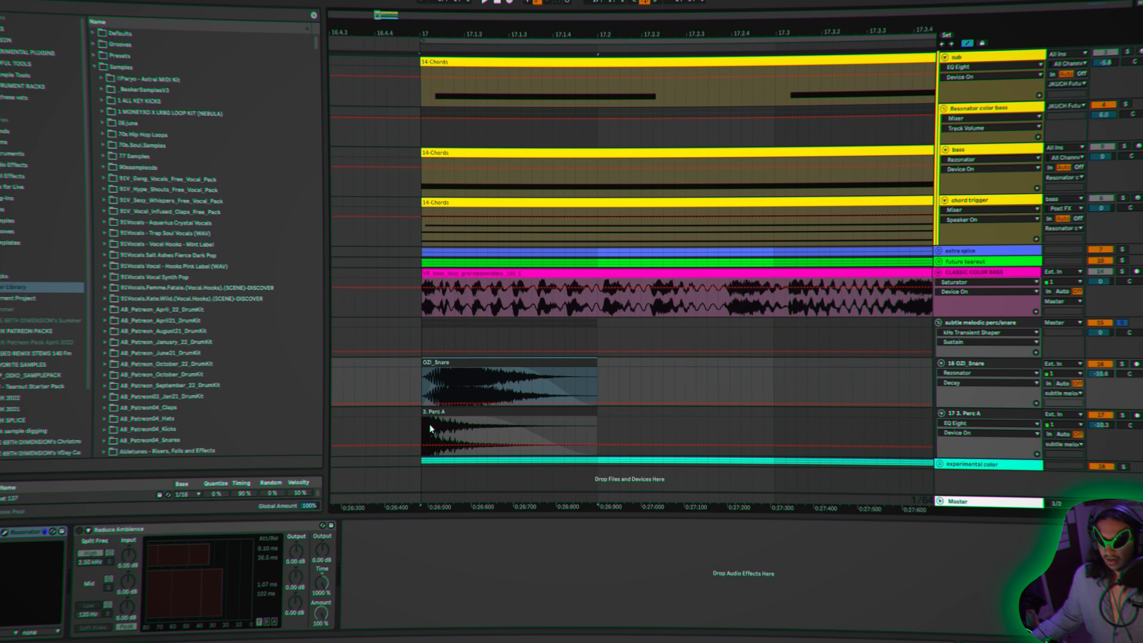
left_click(968, 414)
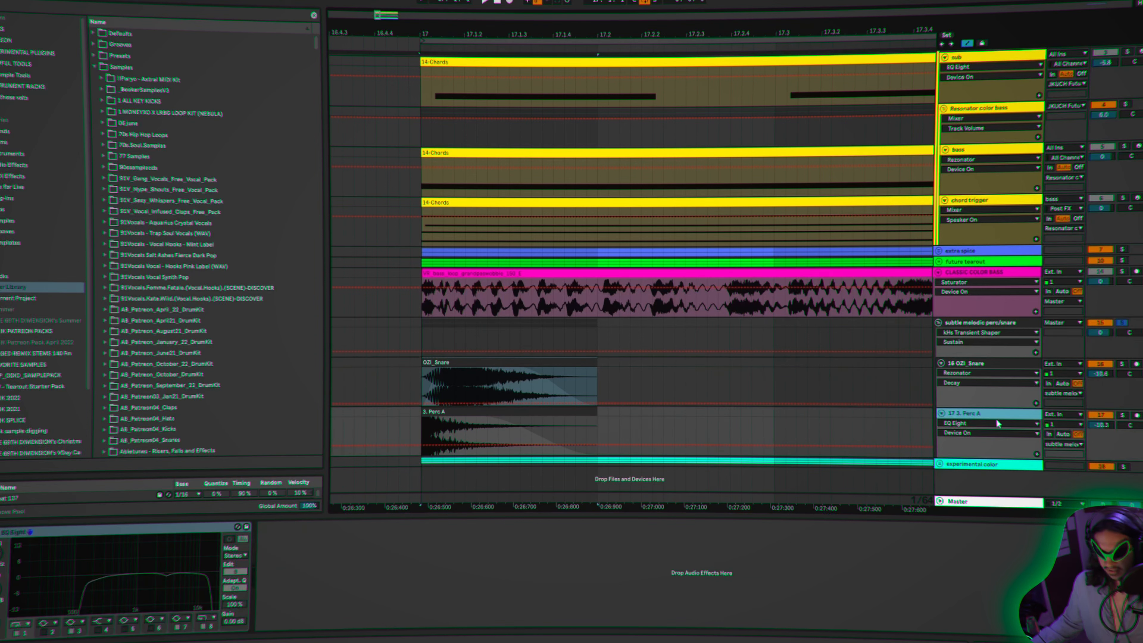
left_click(48, 533)
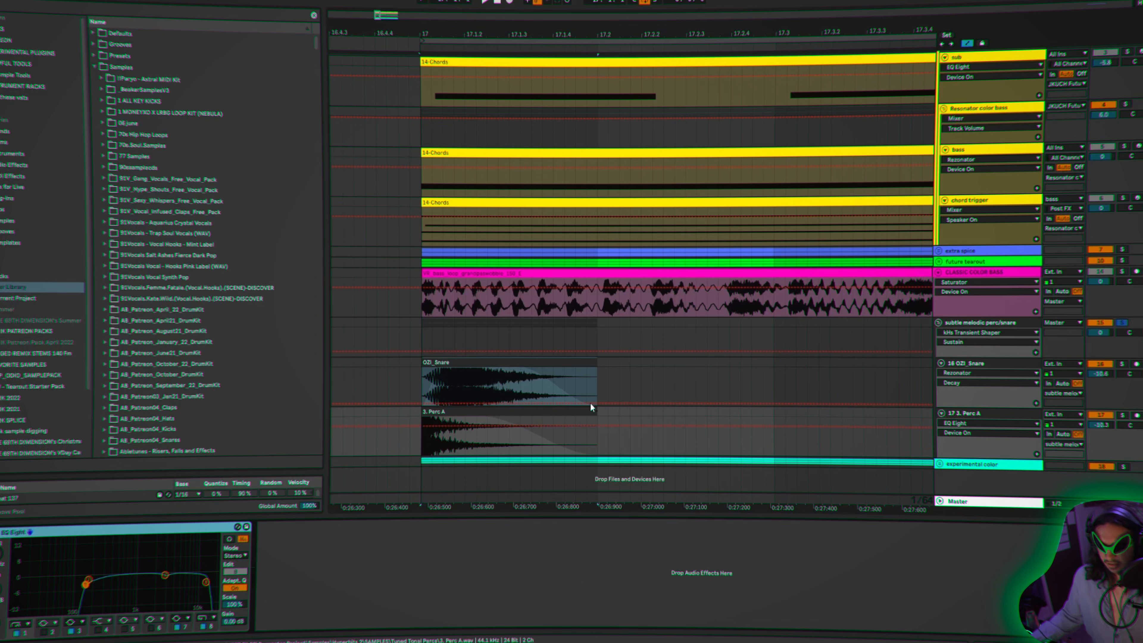
left_click(1121, 415)
key("space")
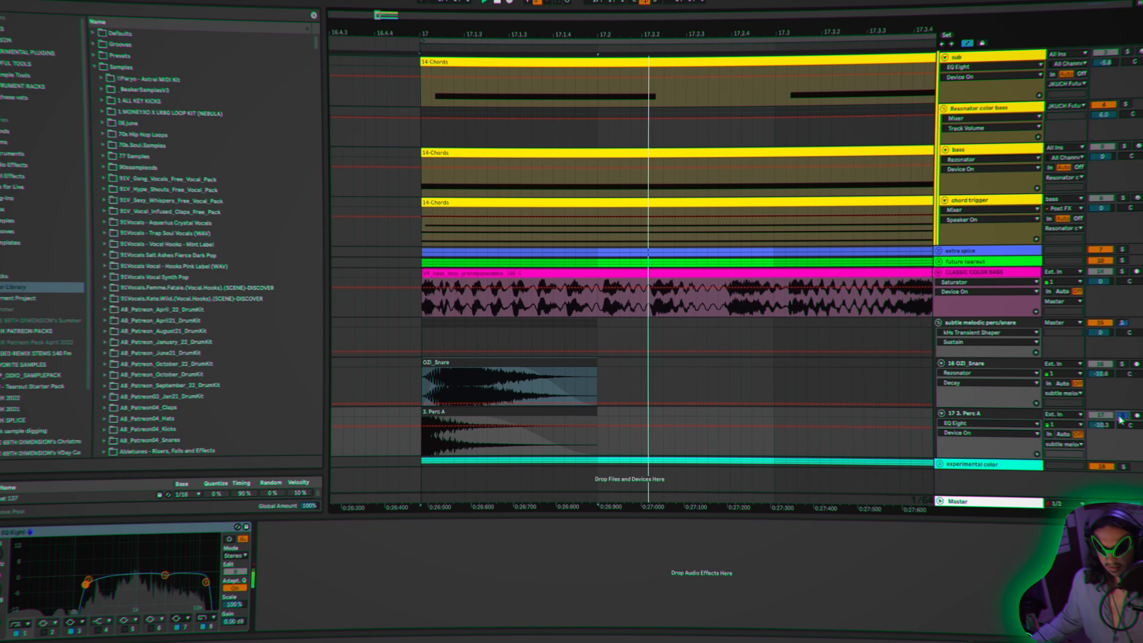
Solo the OZI_Snare track and audition it repeatedly from bar 17 with its Rezonator selected.
left_click(1007, 367)
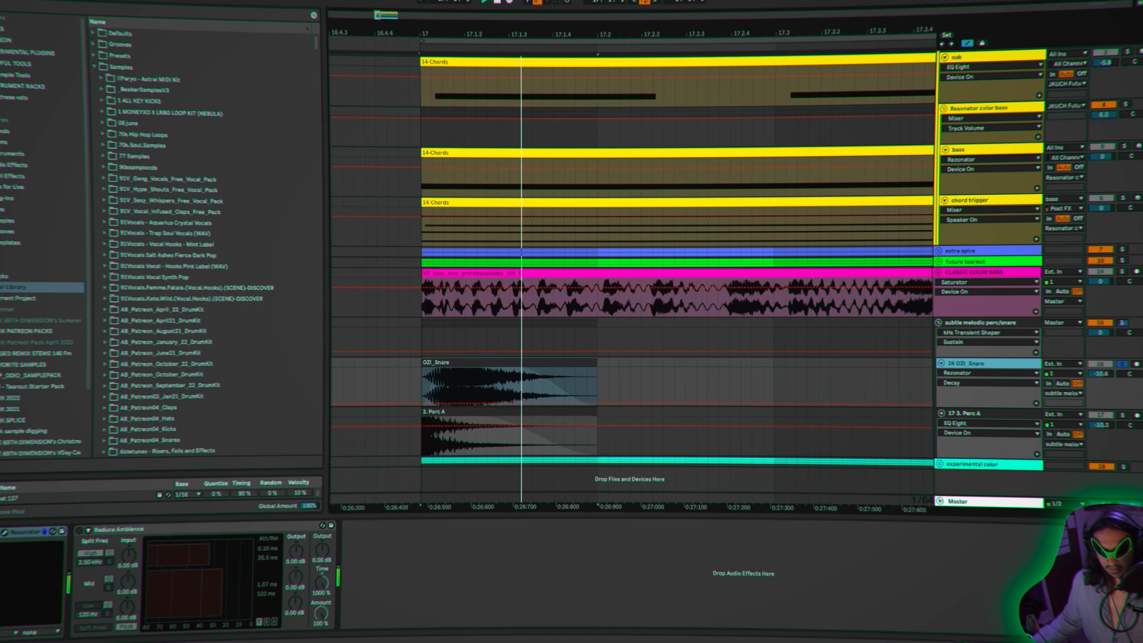
left_click(6, 533)
key("space")
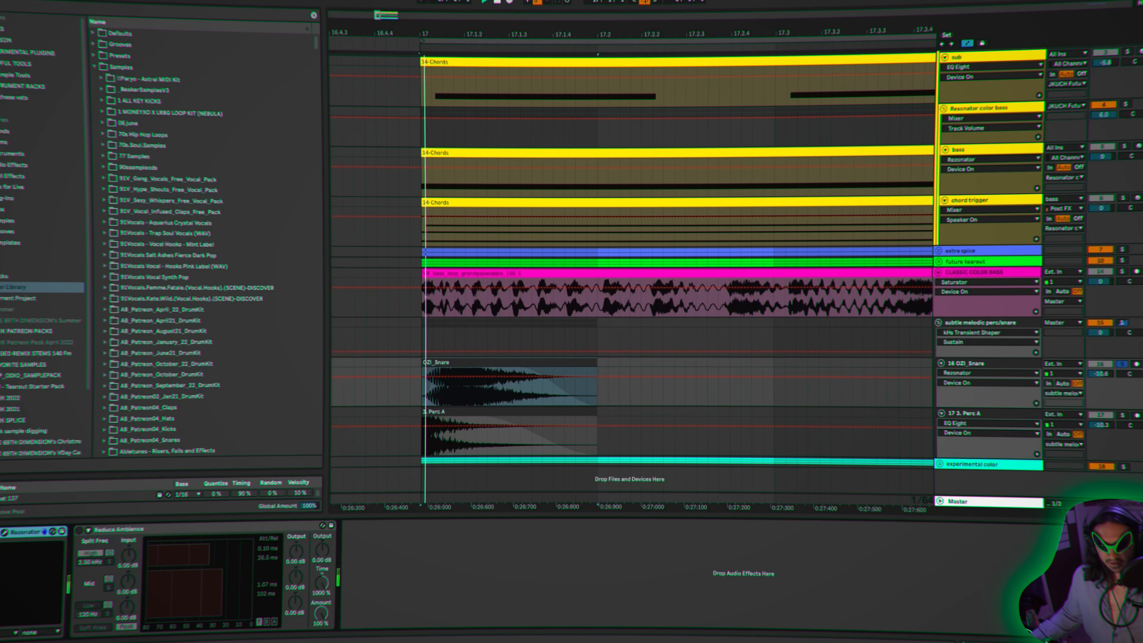
key("space")
key("space")
key("space")
key("space")
key("space")
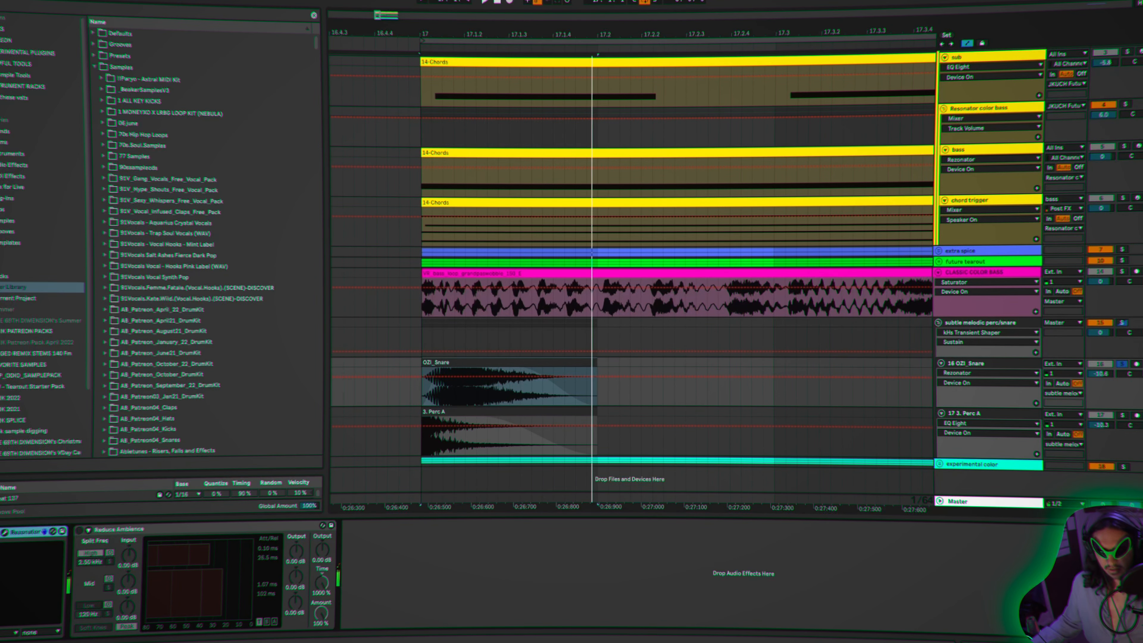
Examine the OZI_Snare Rezonator's pitch and gain settings and its reverb and options page.
left_click(6, 533)
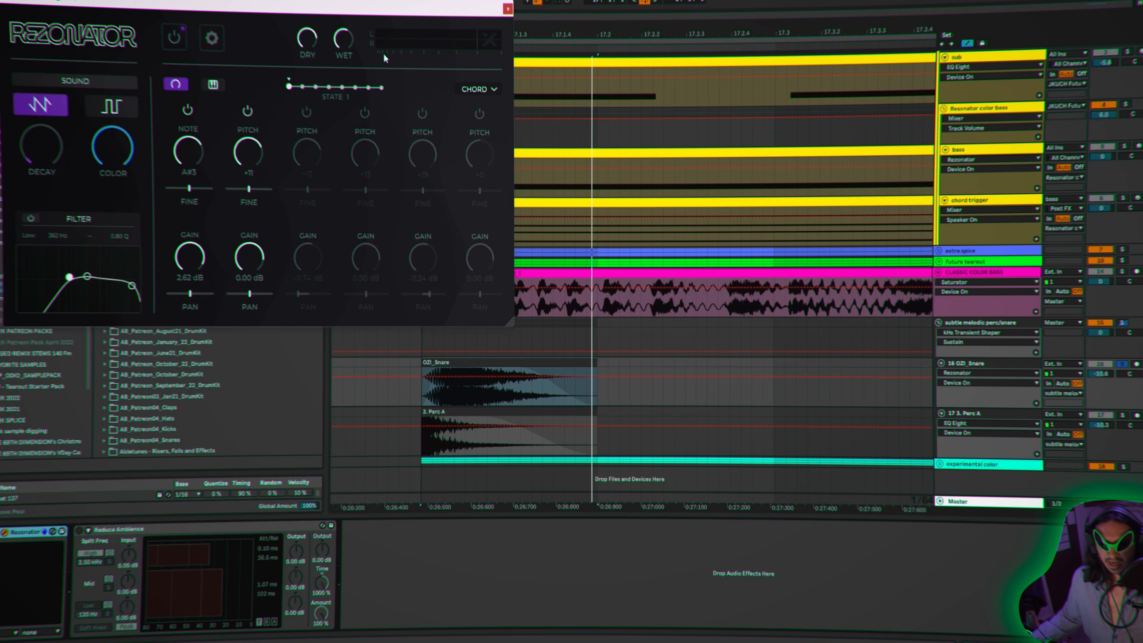
left_click(215, 40)
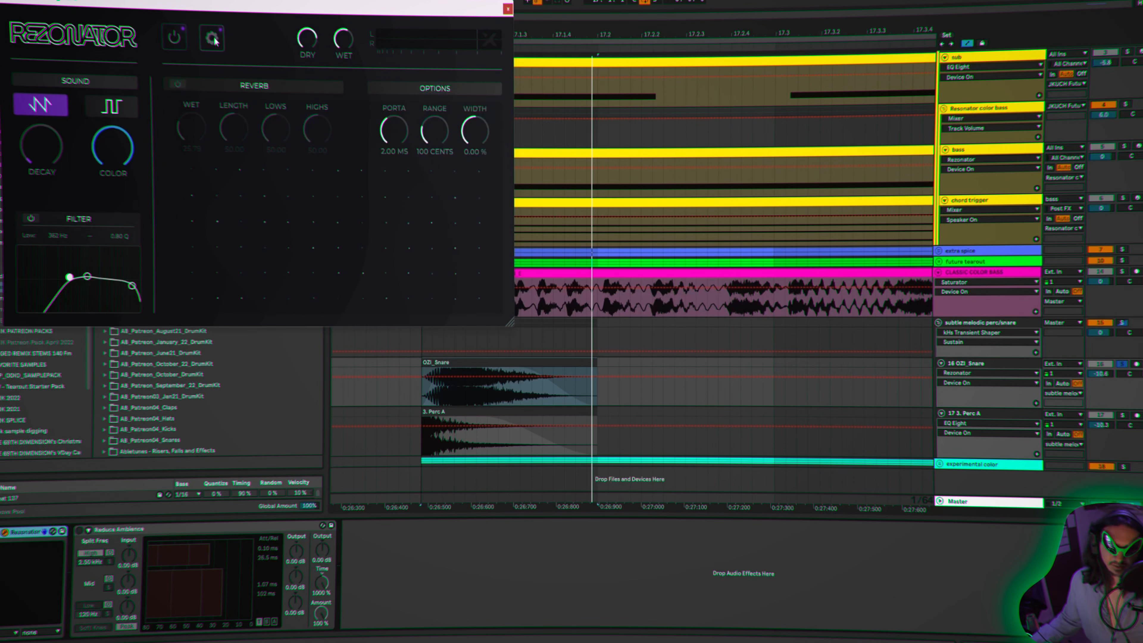
left_click(213, 40)
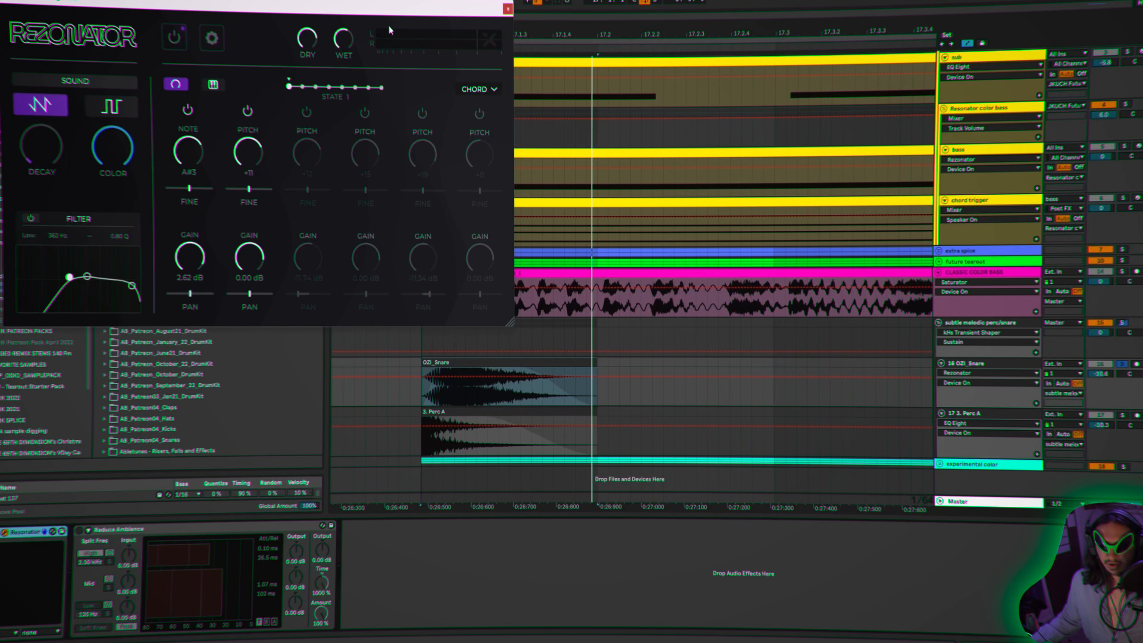
left_click(507, 9)
Switch on Reduce Ambience on the OZI_Snare track and solo the subtle melodic perc/snare group.
left_click(81, 530)
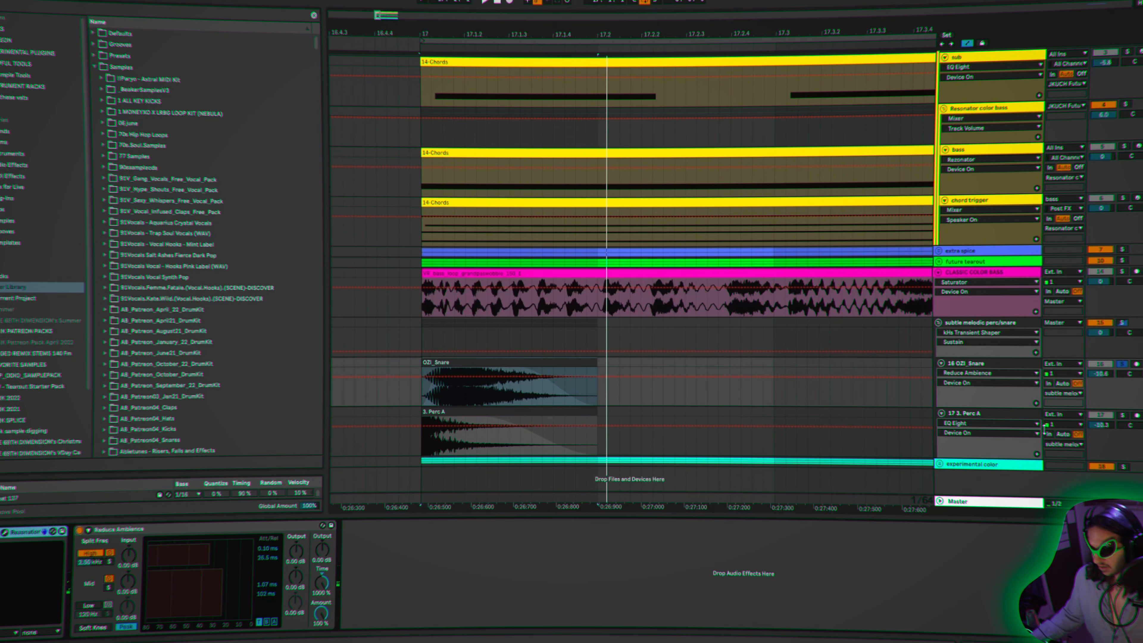
left_click(1122, 323)
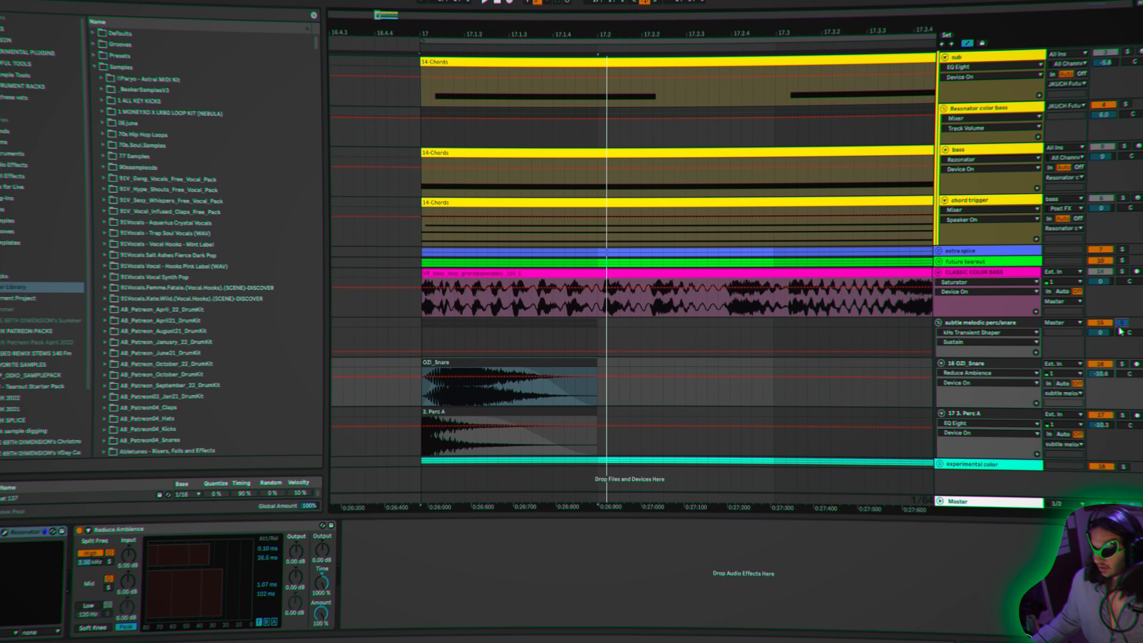
left_click(990, 323)
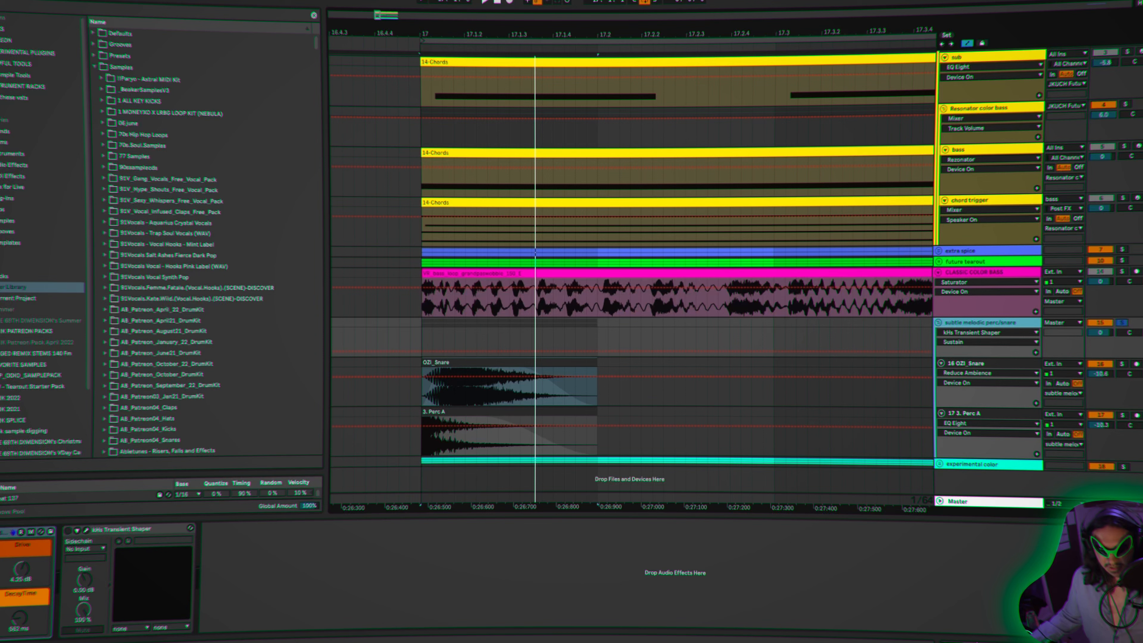
Switch on the Riddim Clap Post rack, inspect its Saturator, Reverb and EQ Eight devices, and audition the group.
left_click(2, 612)
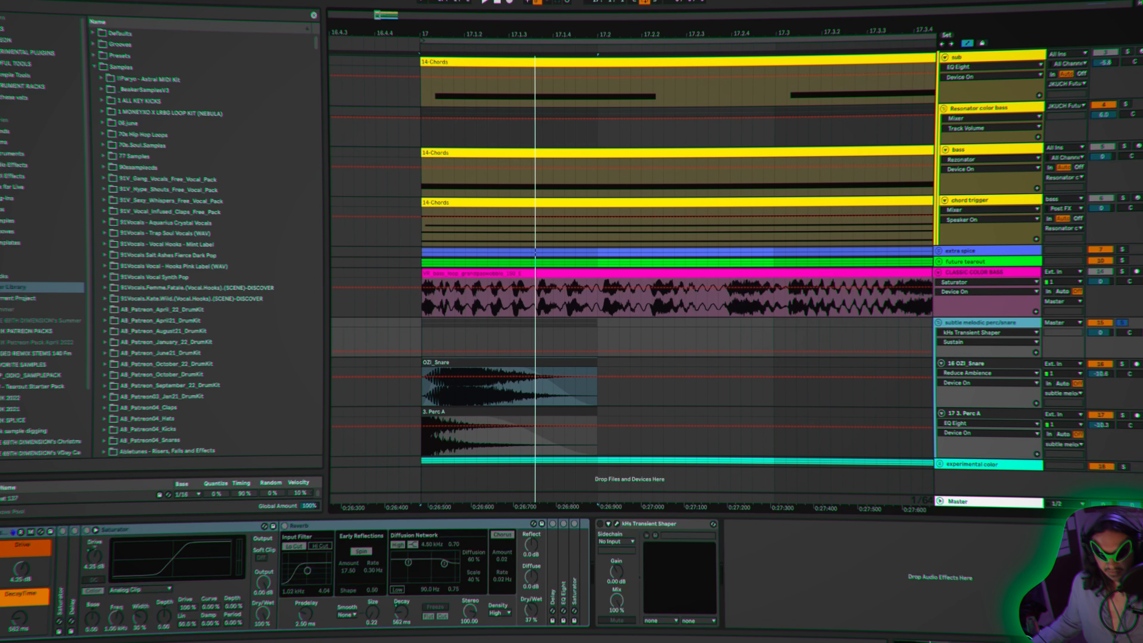
left_click(123, 529)
key("ctrl+d")
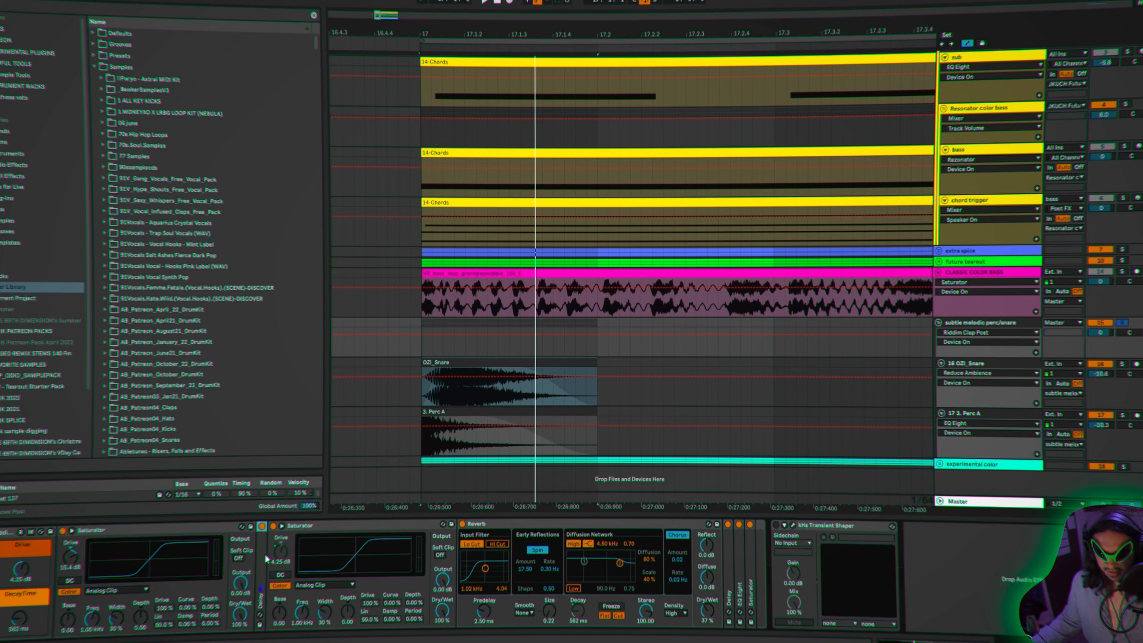
left_click(354, 527)
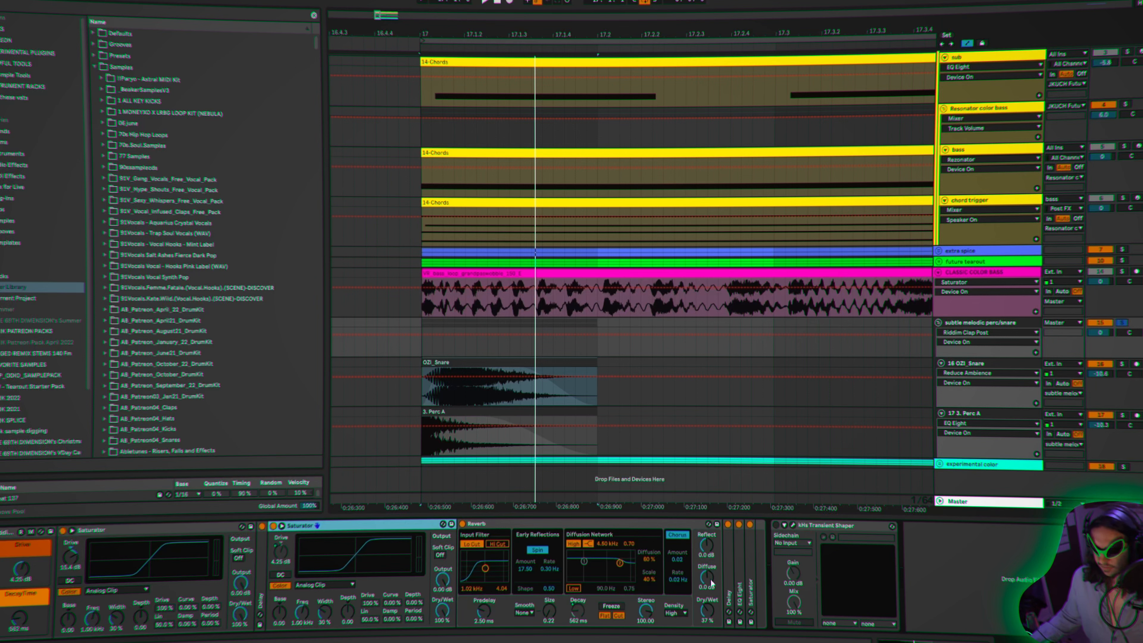
double_click(738, 587)
double_click(999, 589)
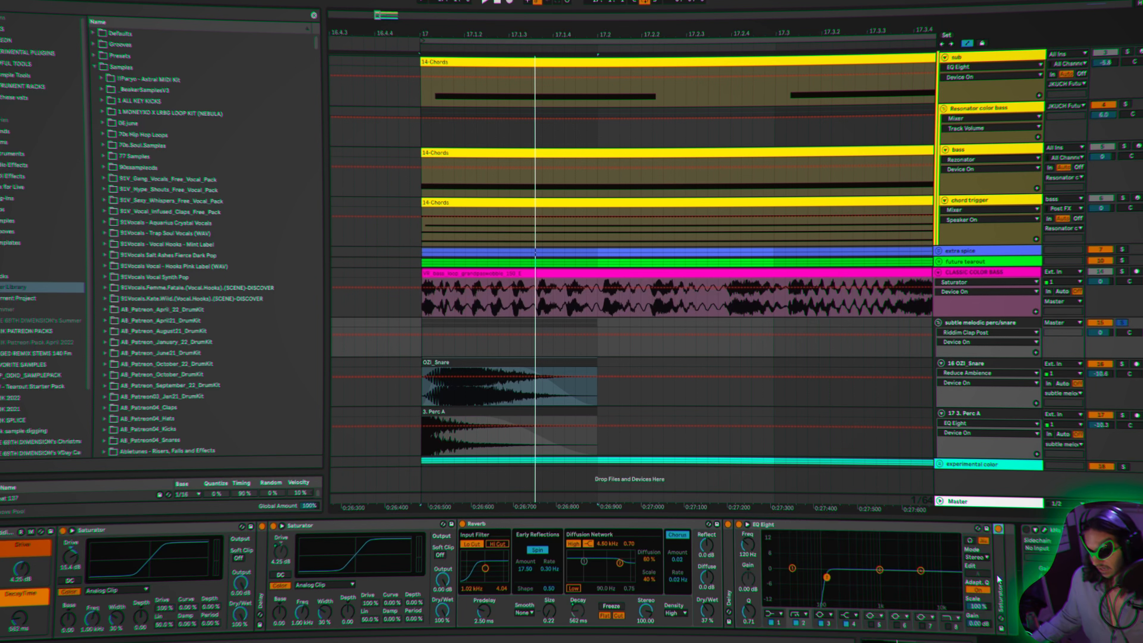
key("space")
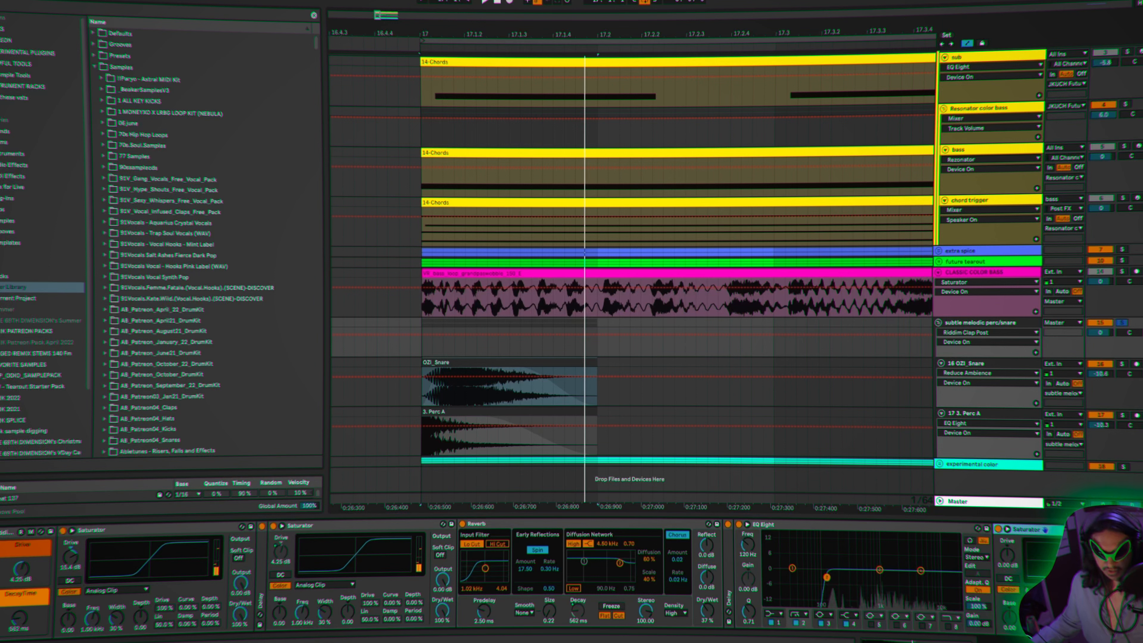
left_click(1, 578)
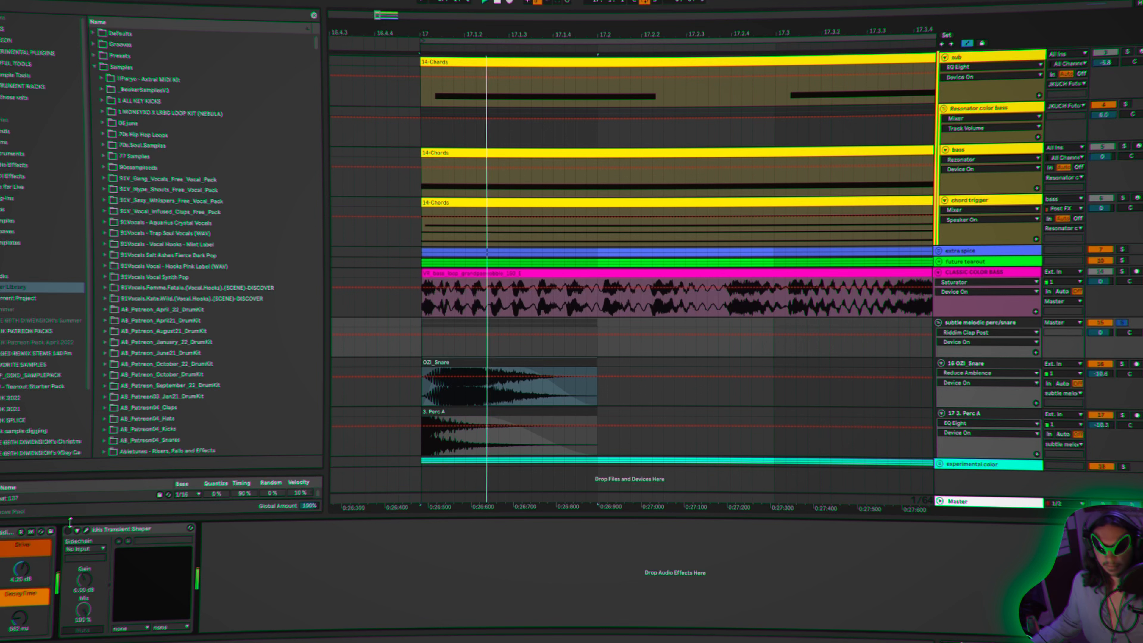
Switch on the group's kHs Transient Shaper, check its attack and sustain settings, and audition the group repeatedly.
left_click(70, 532)
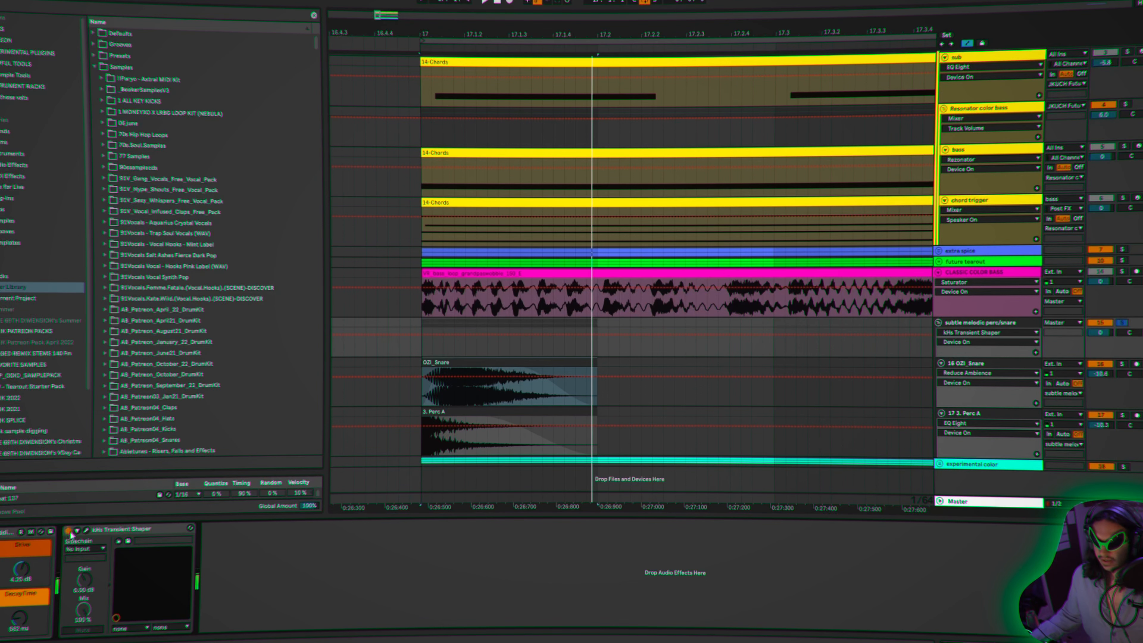
left_click(86, 529)
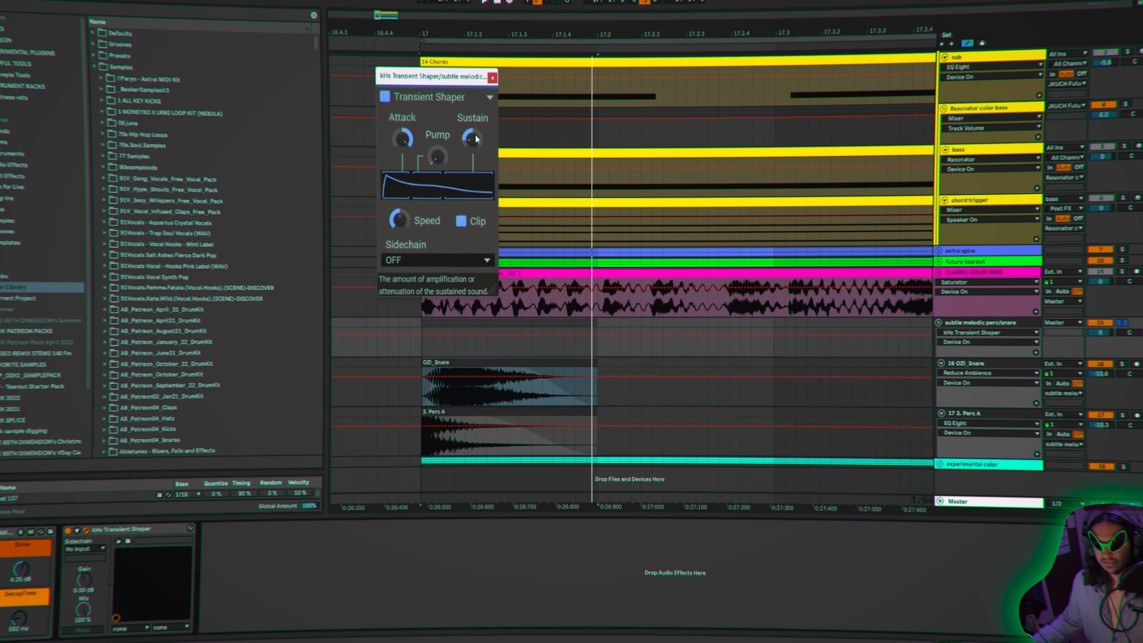
left_click(492, 79)
key("space")
key("space")
key("space")
key("space")
key("space")
Audition the soloed experimental color group from bar 17.
mouse_move(477, 36)
left_mouse_down()
mouse_move(477, 9)
mouse_move(478, 41)
left_mouse_up()
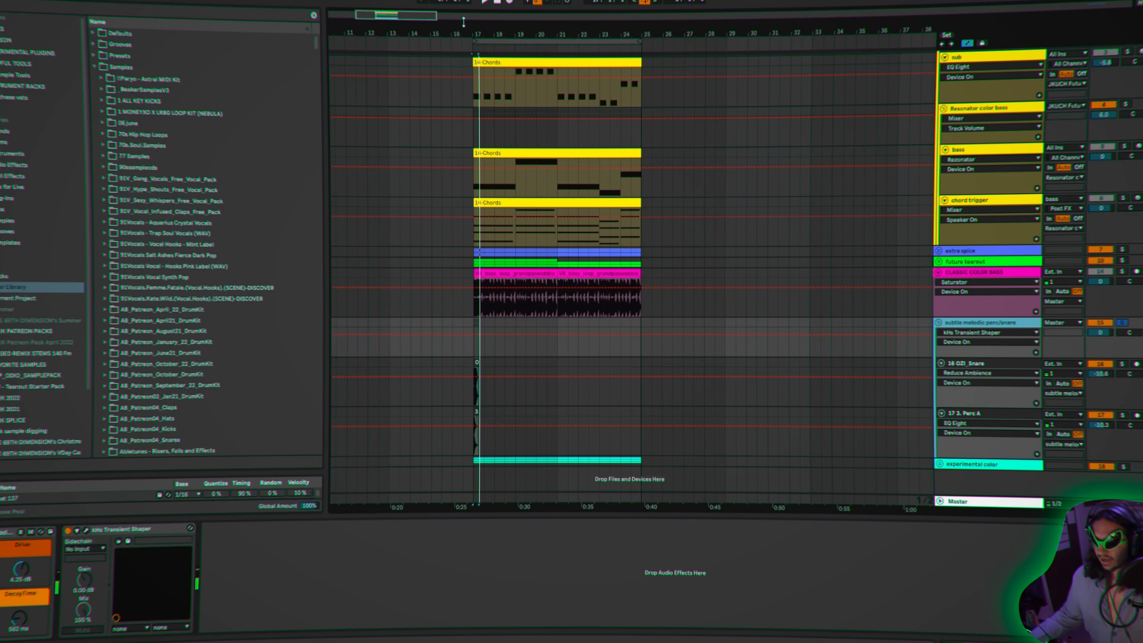
left_click_drag(508, 42, 465, 52)
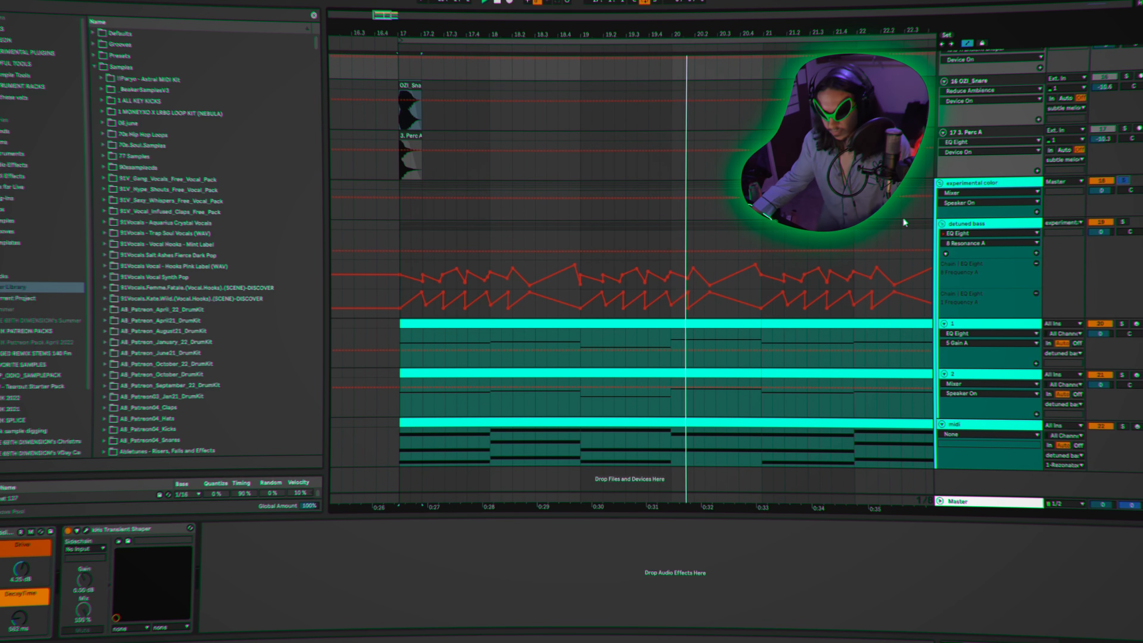
key("space")
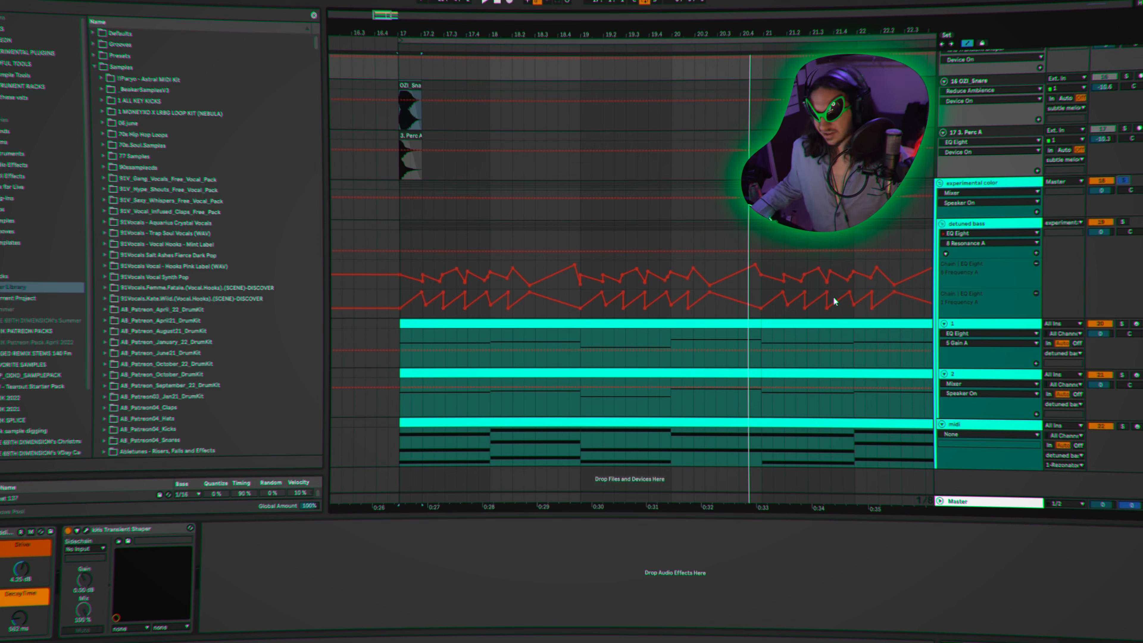
Review the detuned bass effect chain and audition the group with Rezonator switched off on tracks 1 and 2.
left_click(963, 227)
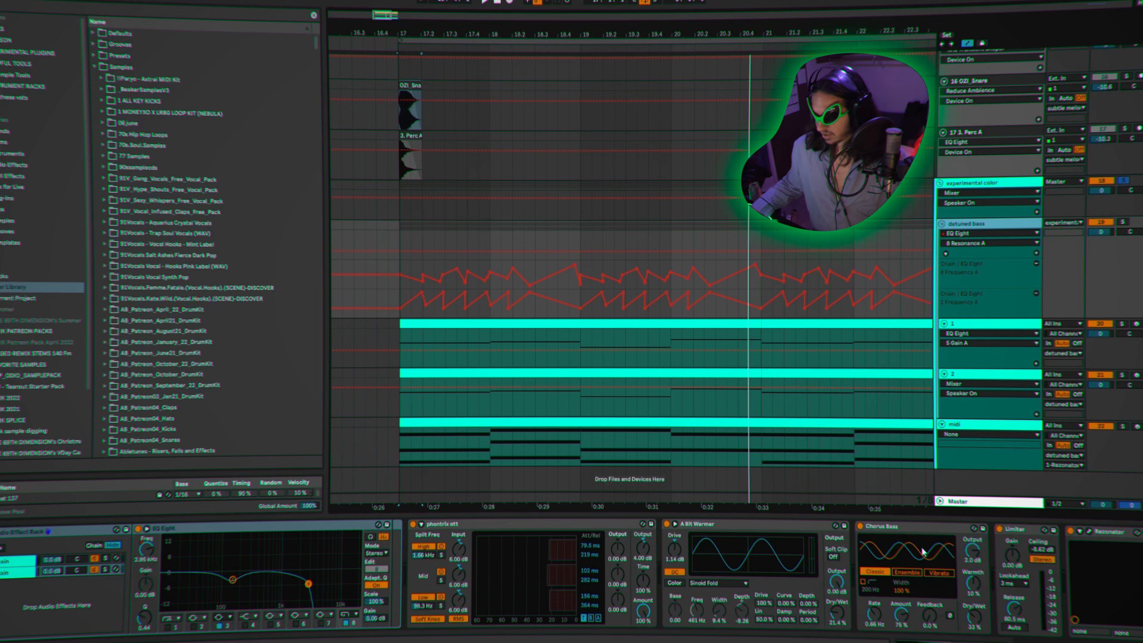
left_click(475, 530)
left_click(77, 534)
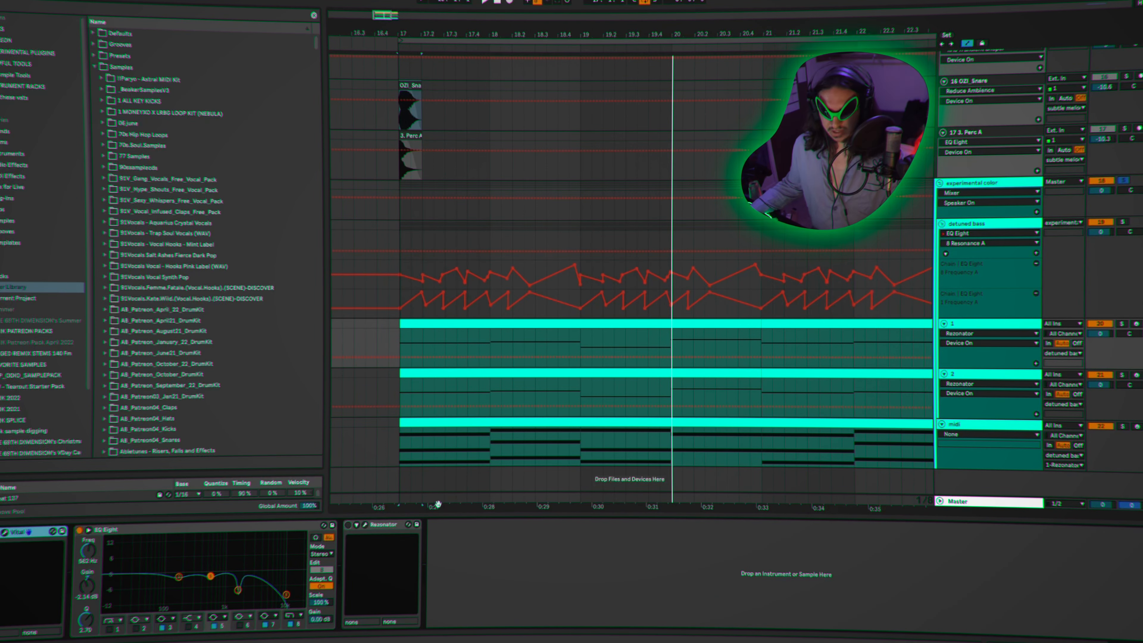
key("space")
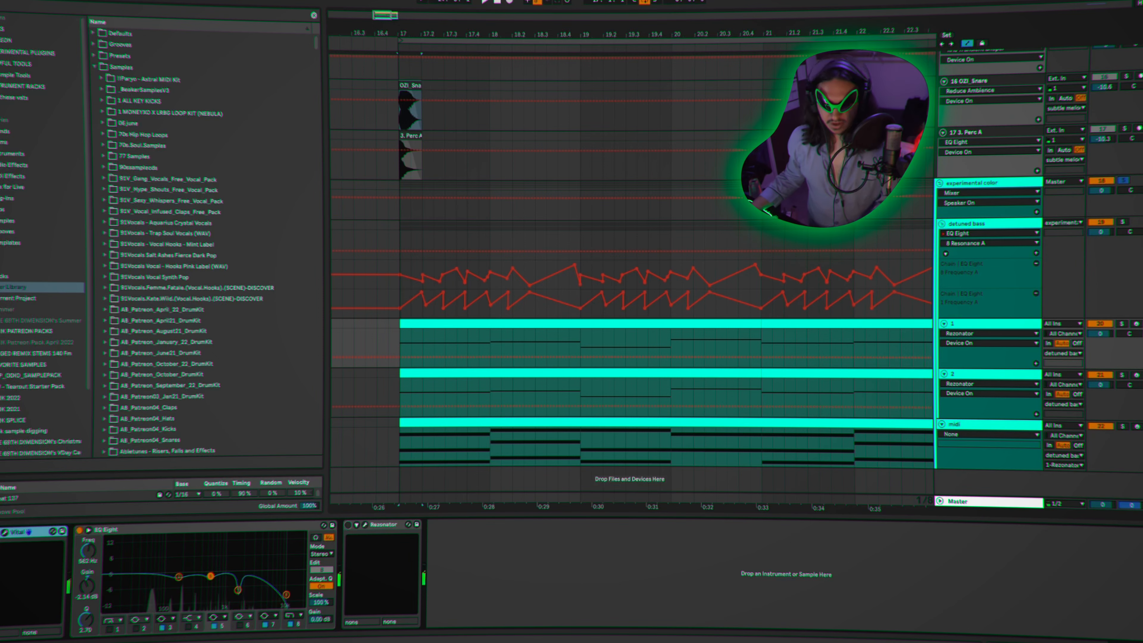
Examine the voice and effects pages of the Basic Bass Pluck patch in track 1's Vital synth.
left_click(5, 532)
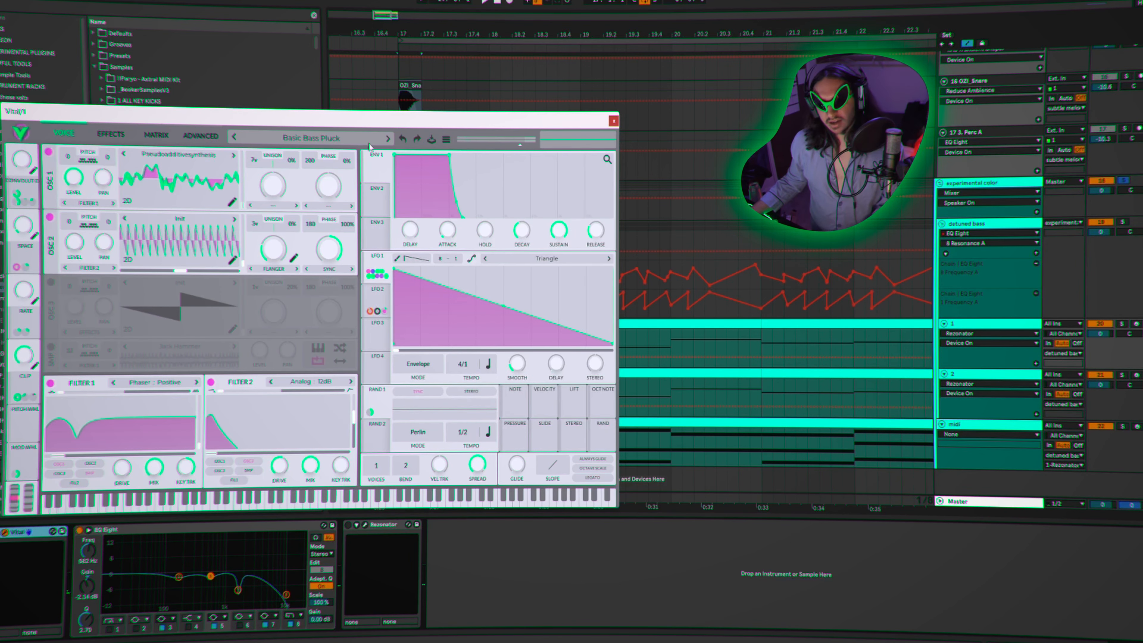
left_click_drag(290, 118, 326, 100)
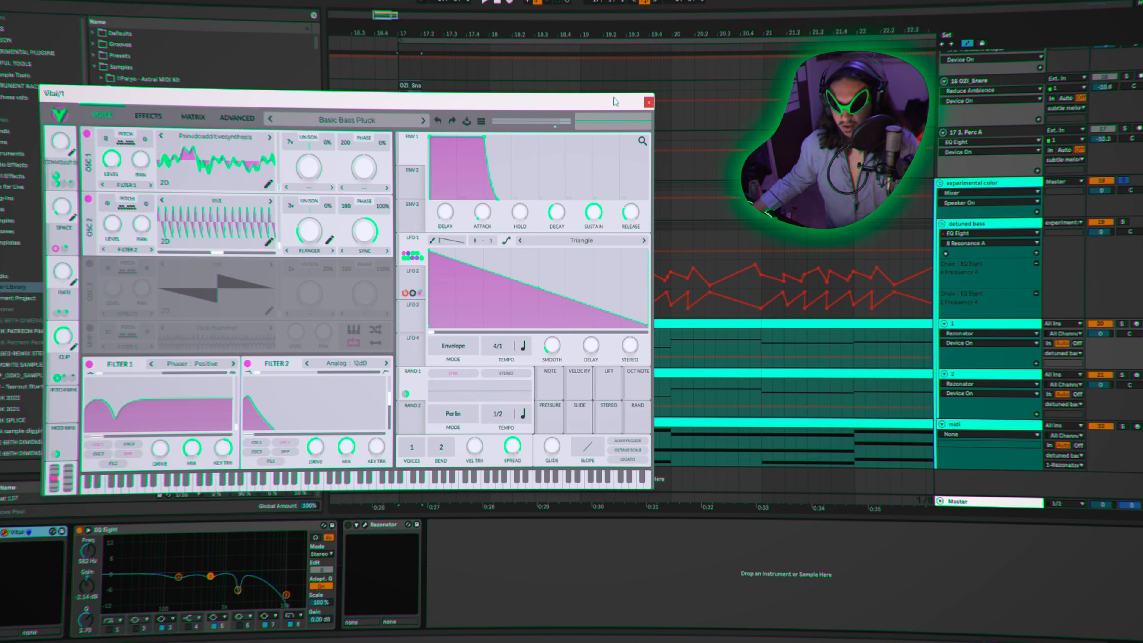
left_click(148, 116)
left_click(90, 116)
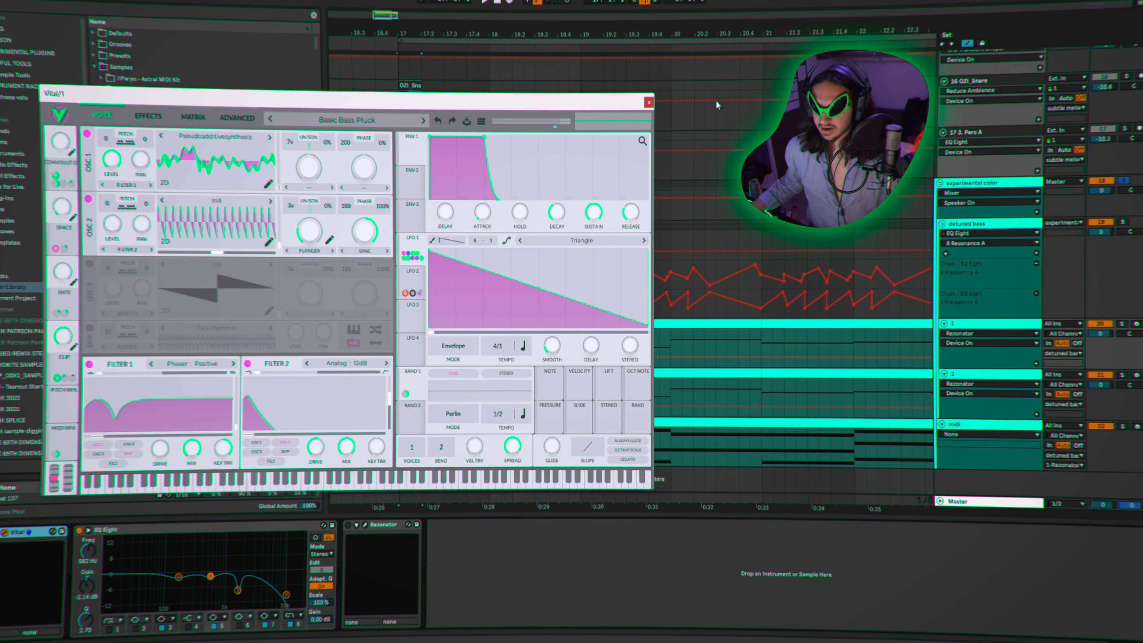
left_click(648, 104)
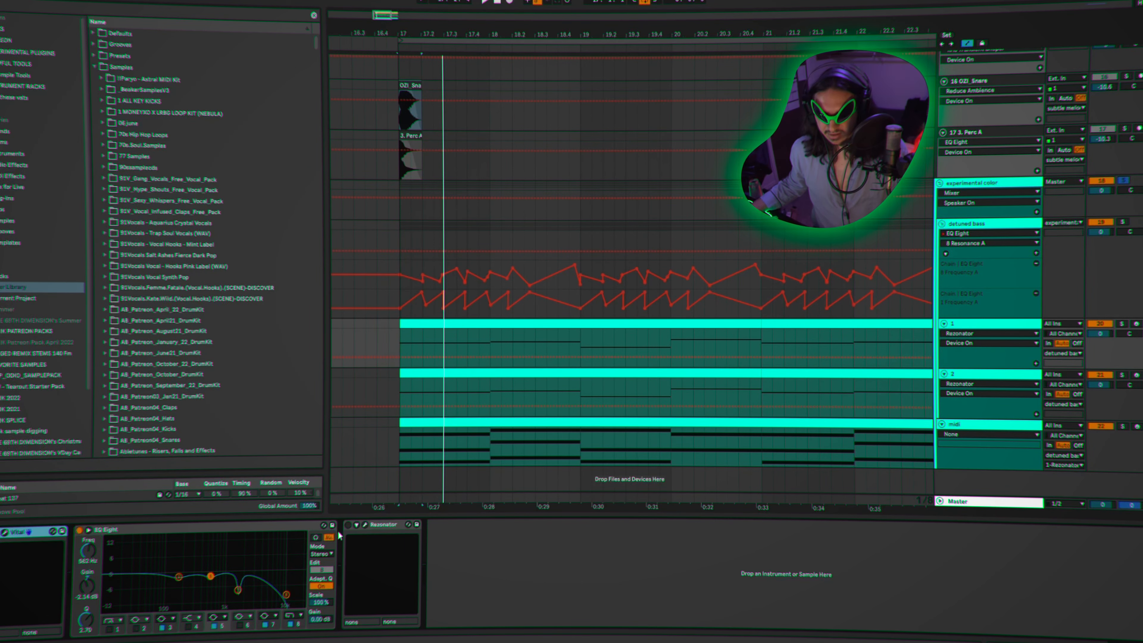
Audition the soloed bass tracks 1 and 2 with Rezonator on and check the plugin's wet level on track 1.
key("space")
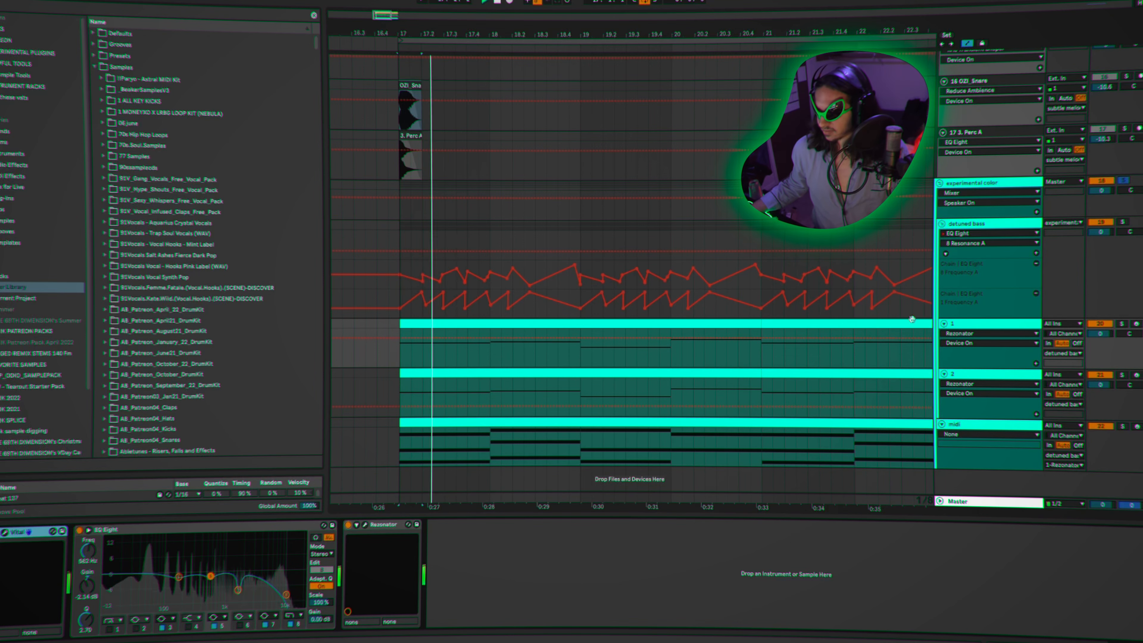
left_click(1122, 374)
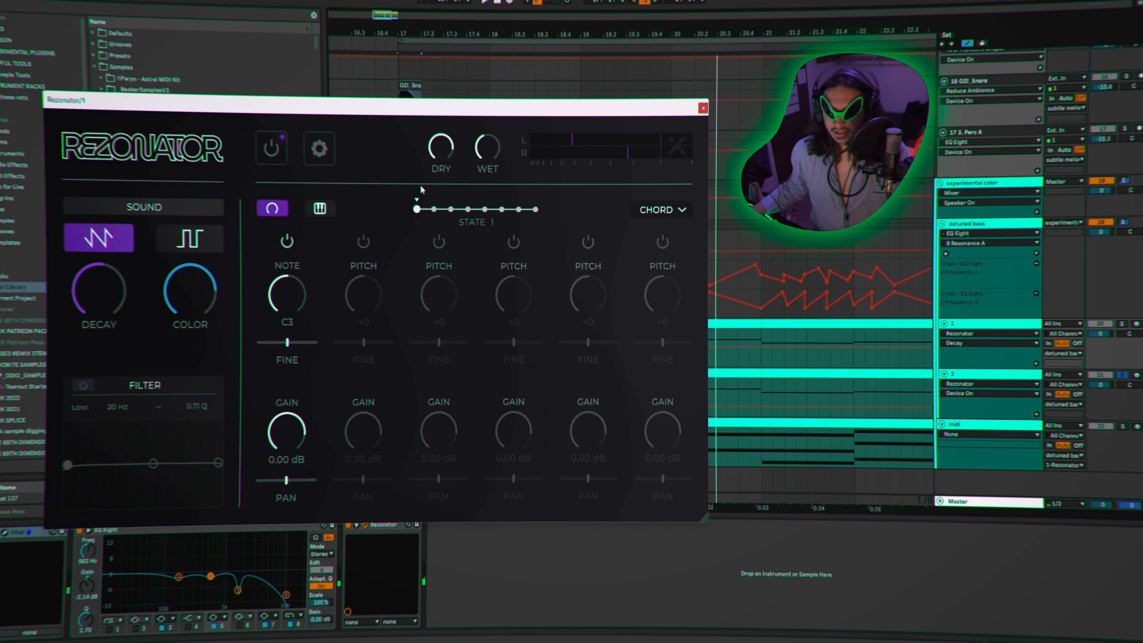
mouse_move(489, 155)
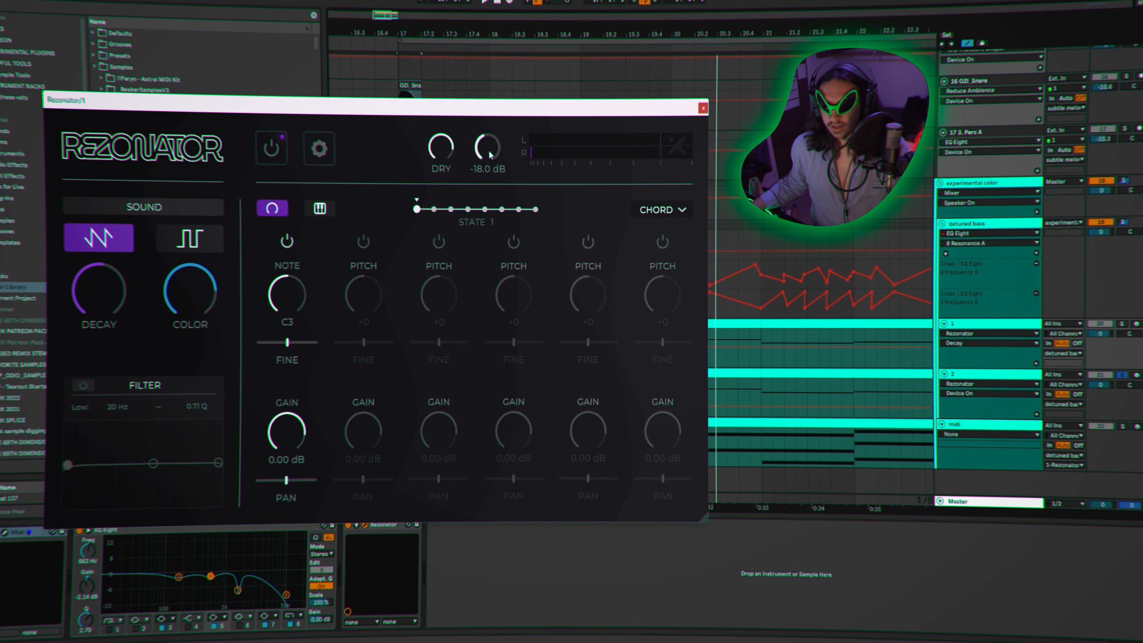
left_click(703, 109)
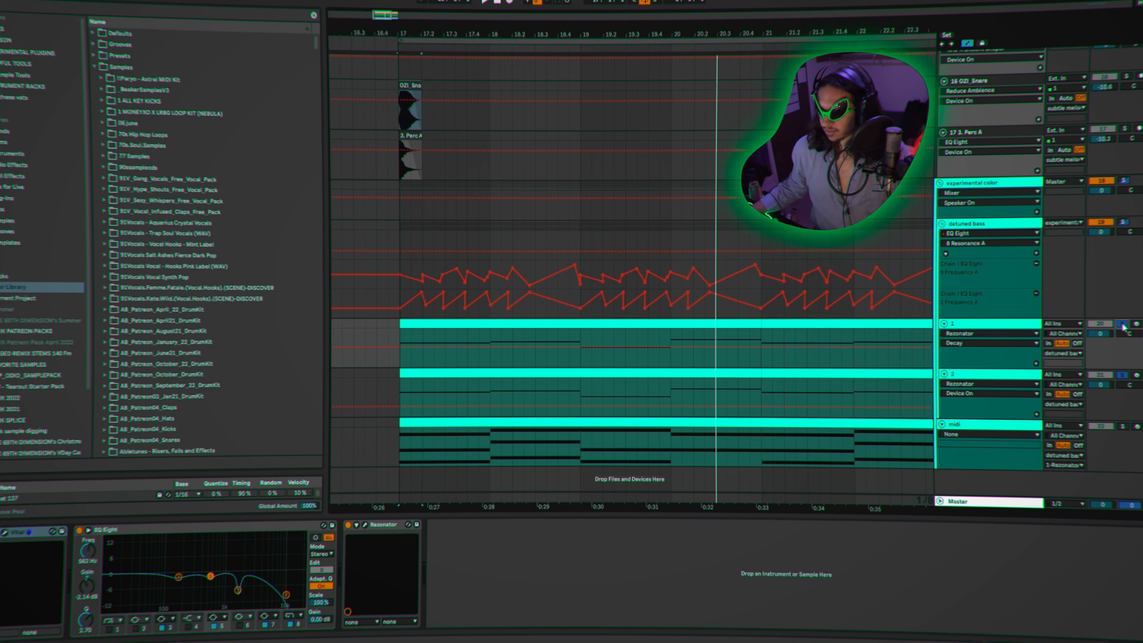
key("space")
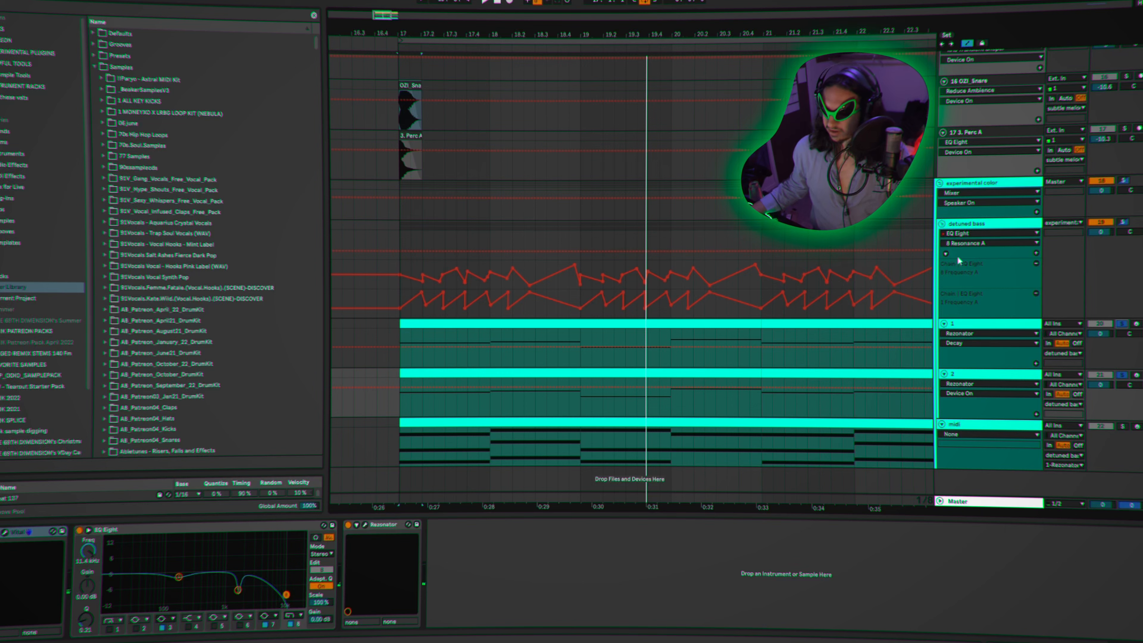
Switch on the detuned bass group's Audio Effect Rack and compare the EQ Eight curves of its two chains.
left_click(984, 232)
left_click(70, 531)
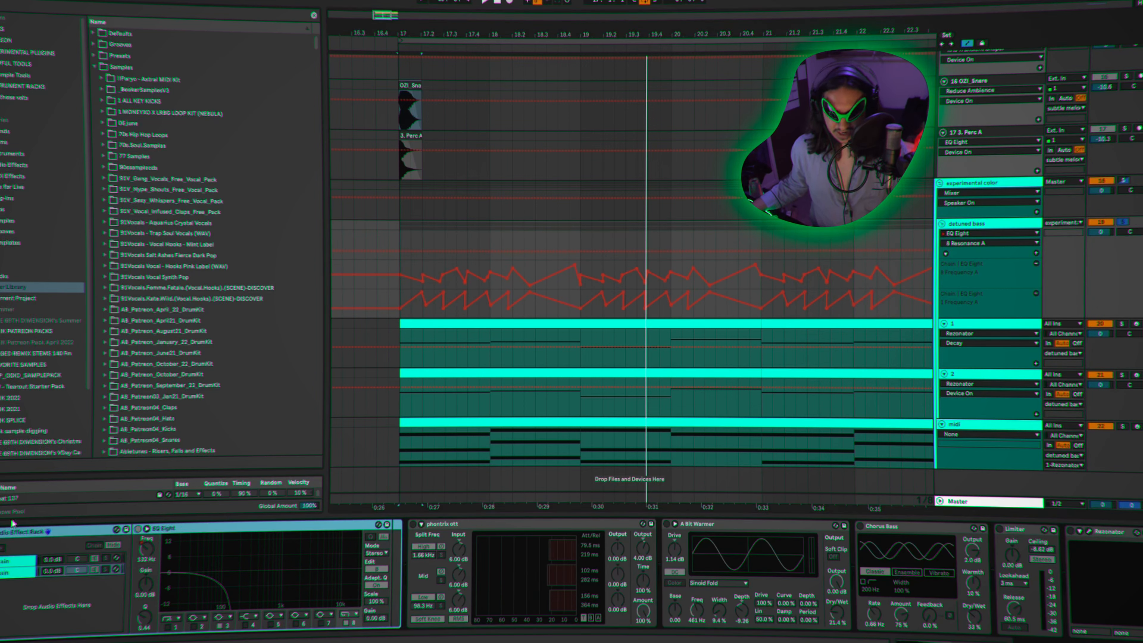
left_click(20, 572)
left_click(10, 562)
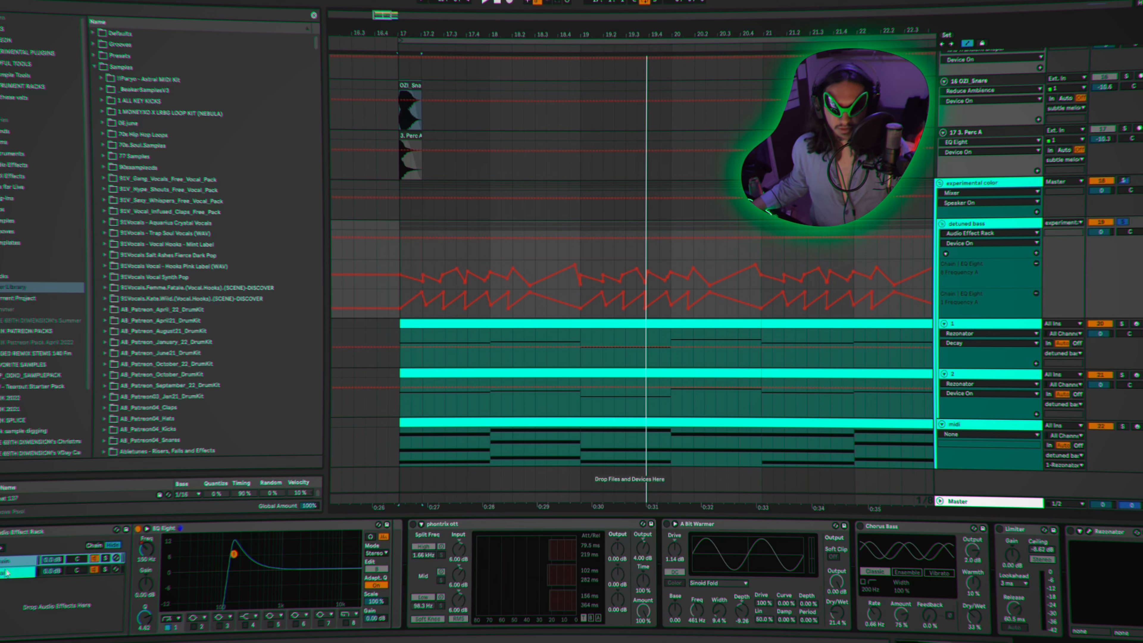
left_click(24, 572)
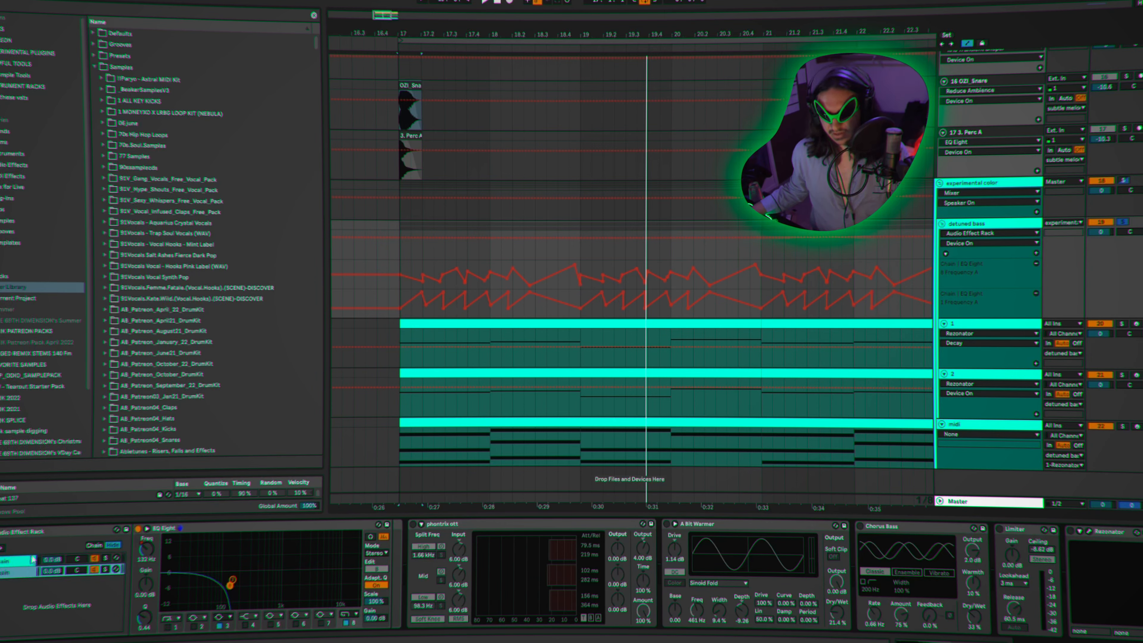
left_click(30, 563)
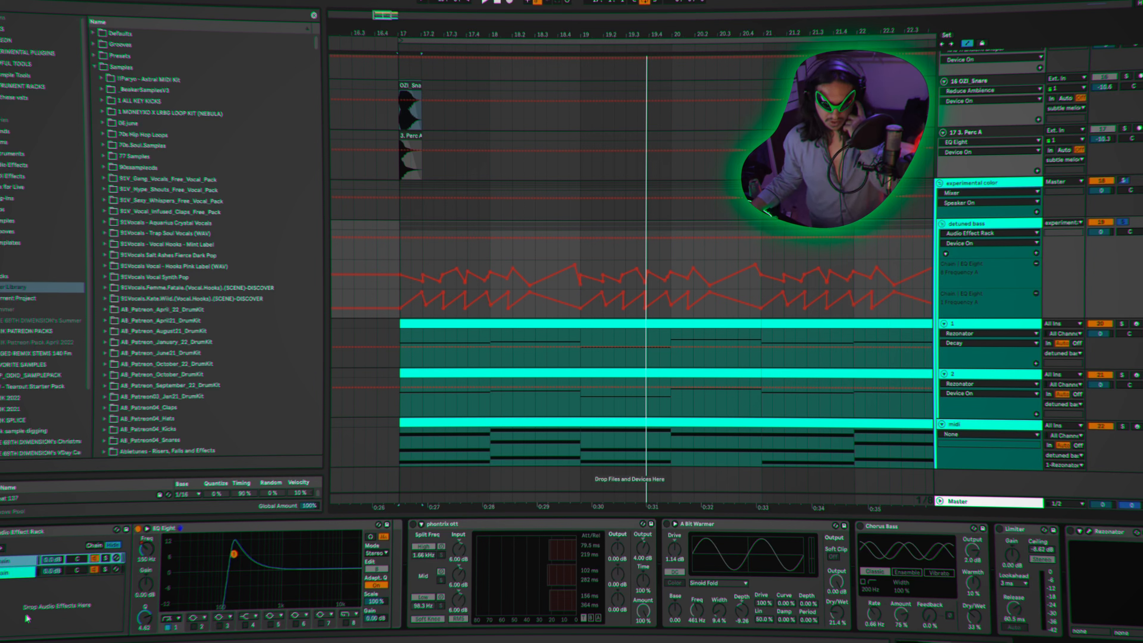
left_click(23, 575)
left_click(25, 564)
Show the automation of the first band's frequency for the EQ Eight in the rack's chains.
right_click(150, 540)
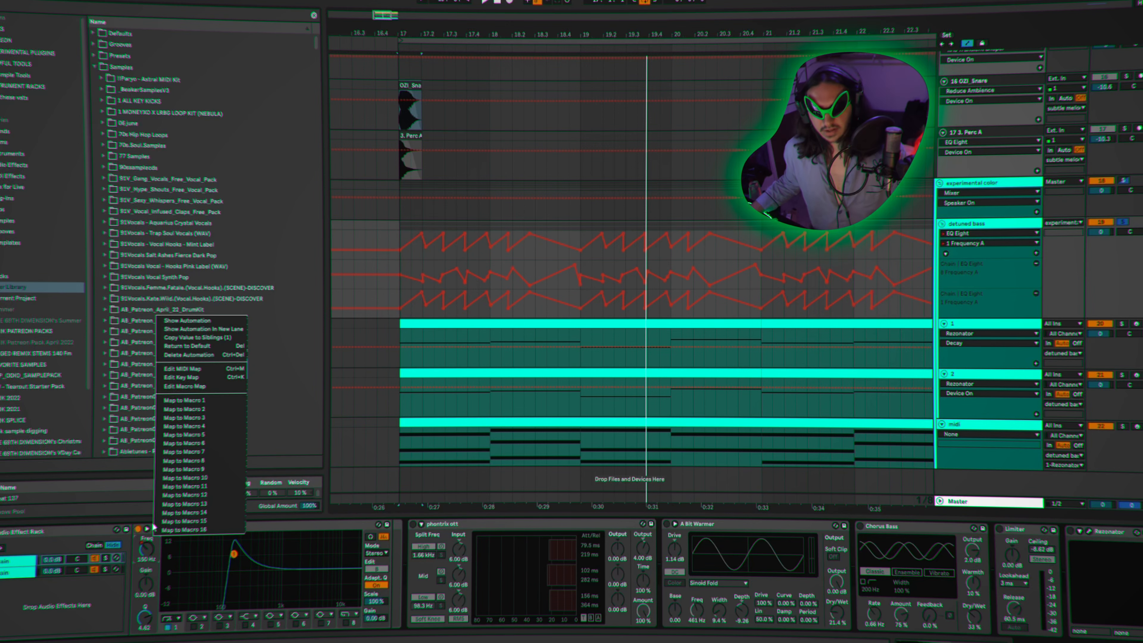
left_click(201, 321)
right_click(150, 549)
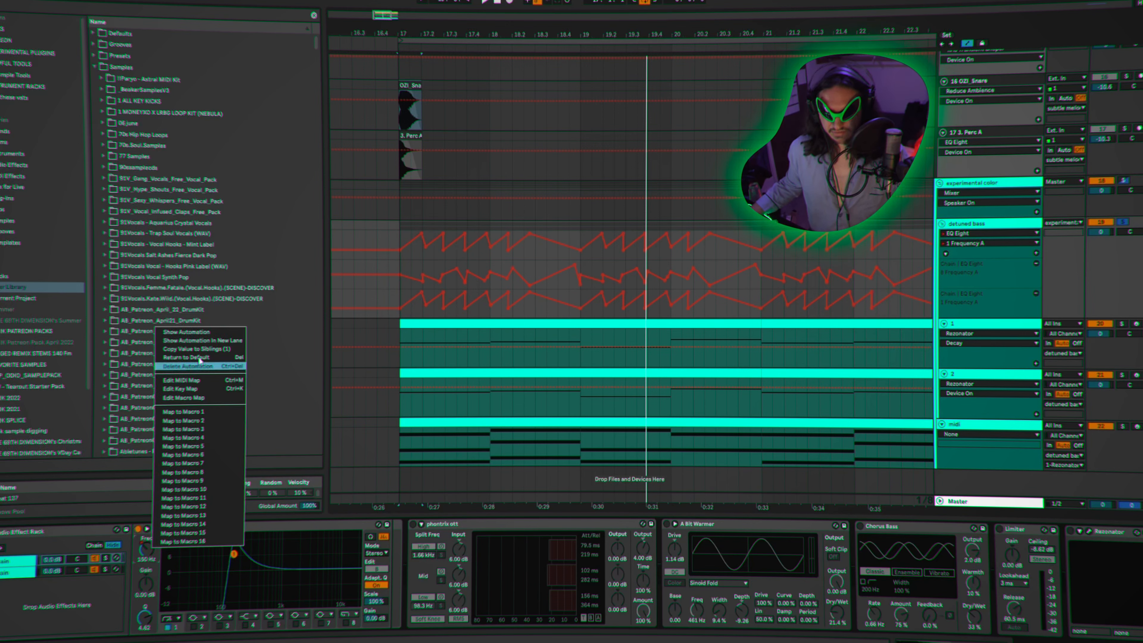
left_click(208, 332)
left_click(30, 570)
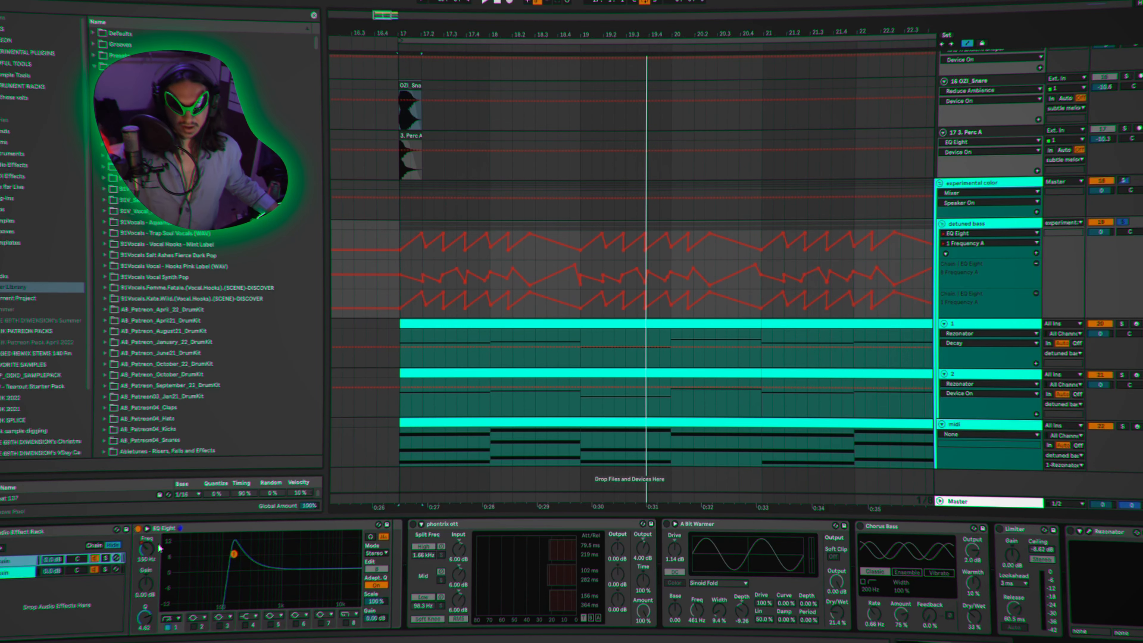
right_click(156, 547)
left_click(144, 552)
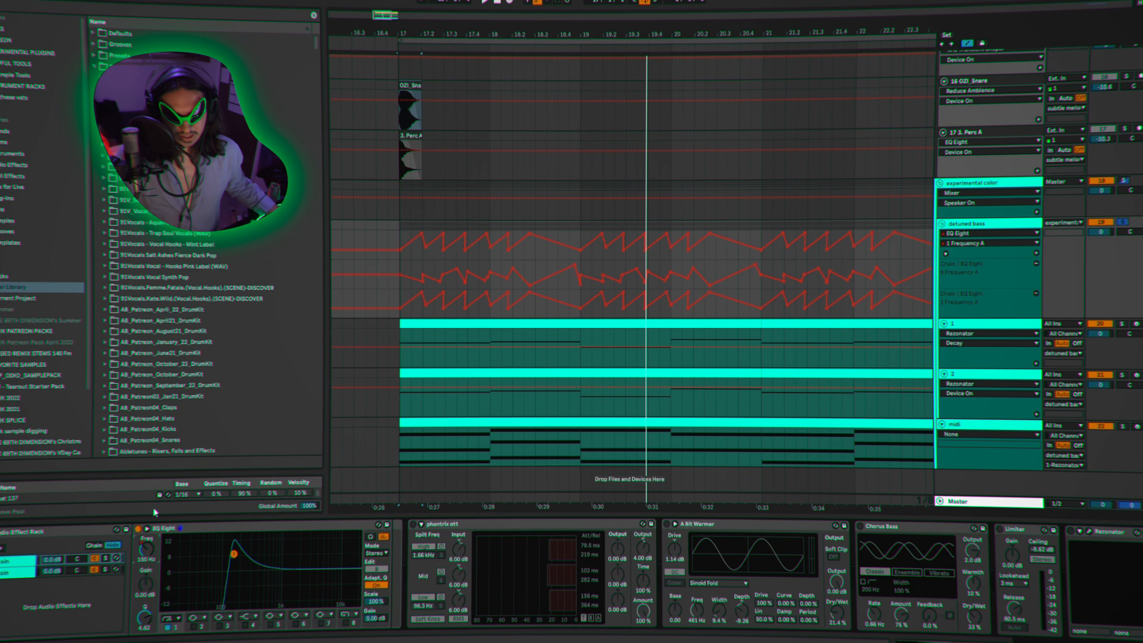
right_click(144, 550)
left_click(145, 550)
right_click(147, 549)
left_click(198, 328)
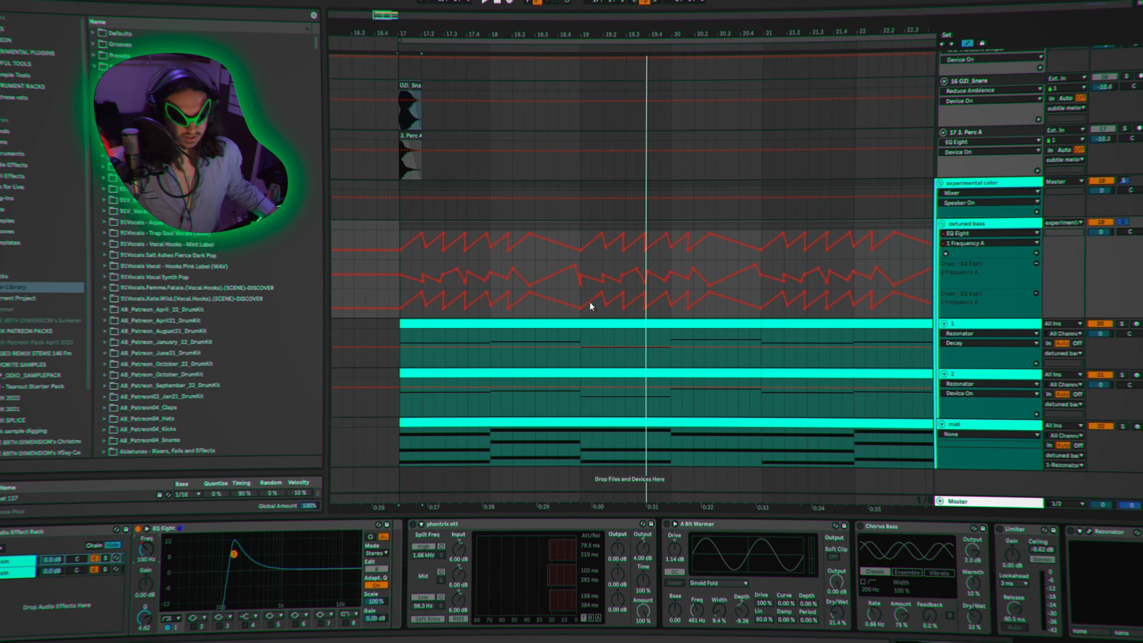
Audition the detuned bass group with the rack's EQ frequency automation across bars 17 to 25 in view.
left_click_drag(748, 36, 578, 35)
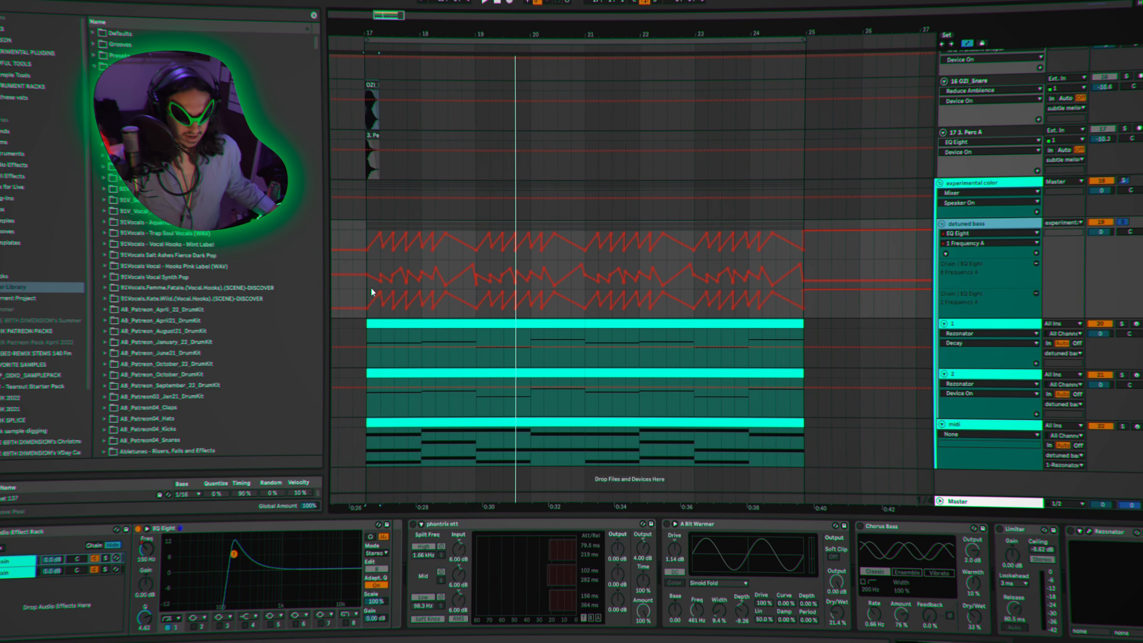
key("space")
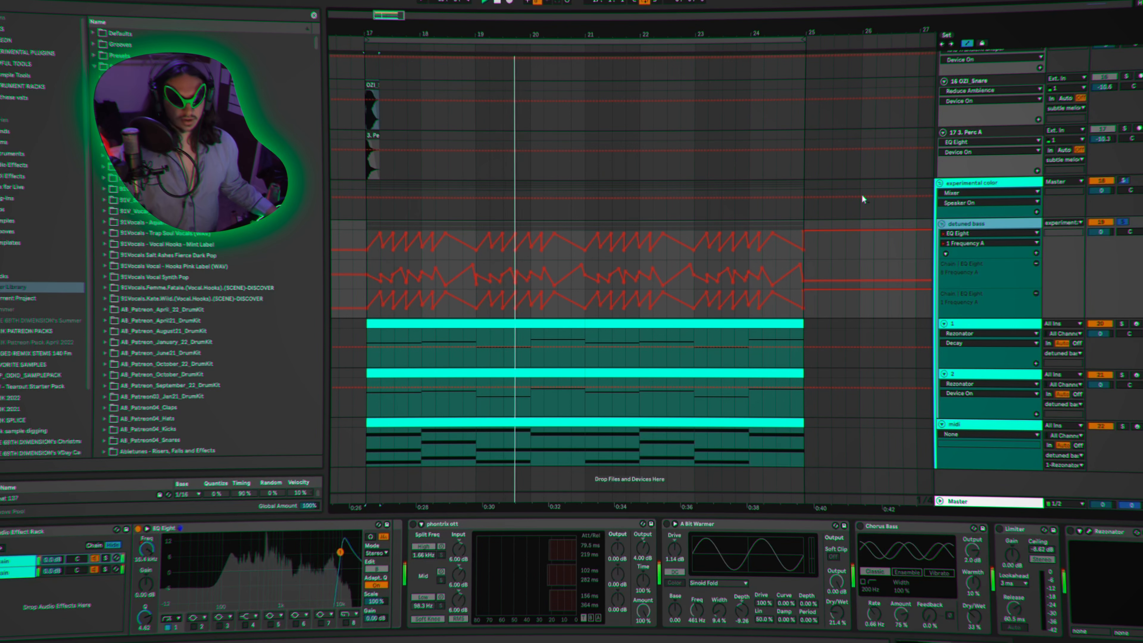
key("space")
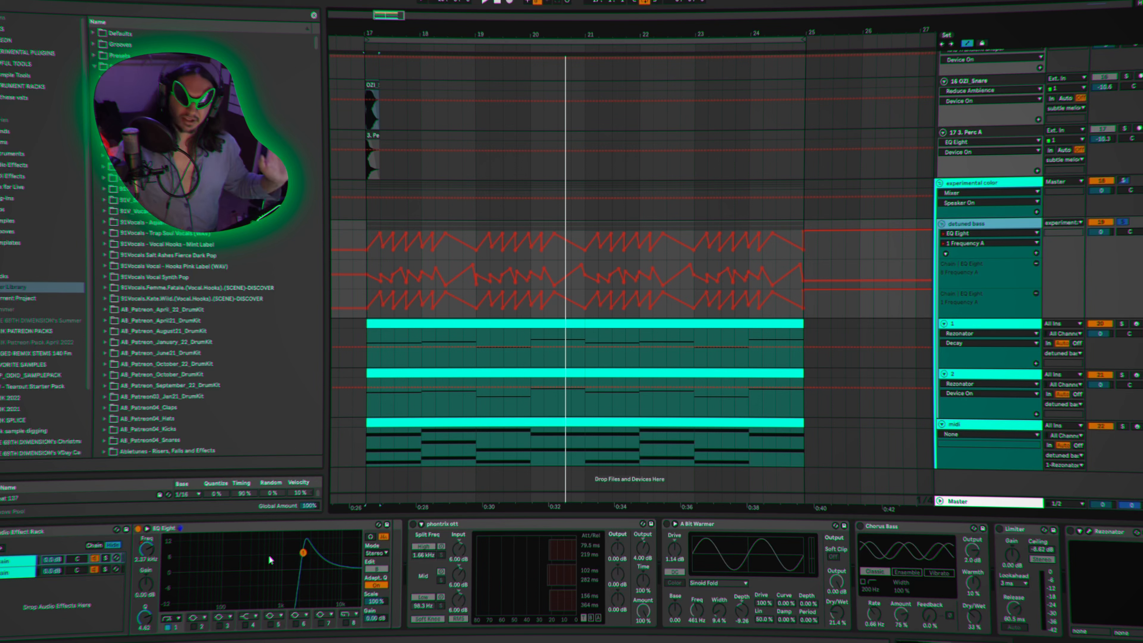
Switch on phontrix ott and A Bit Warmer on the detuned bass group, auditioning the chain after each.
left_click(413, 524)
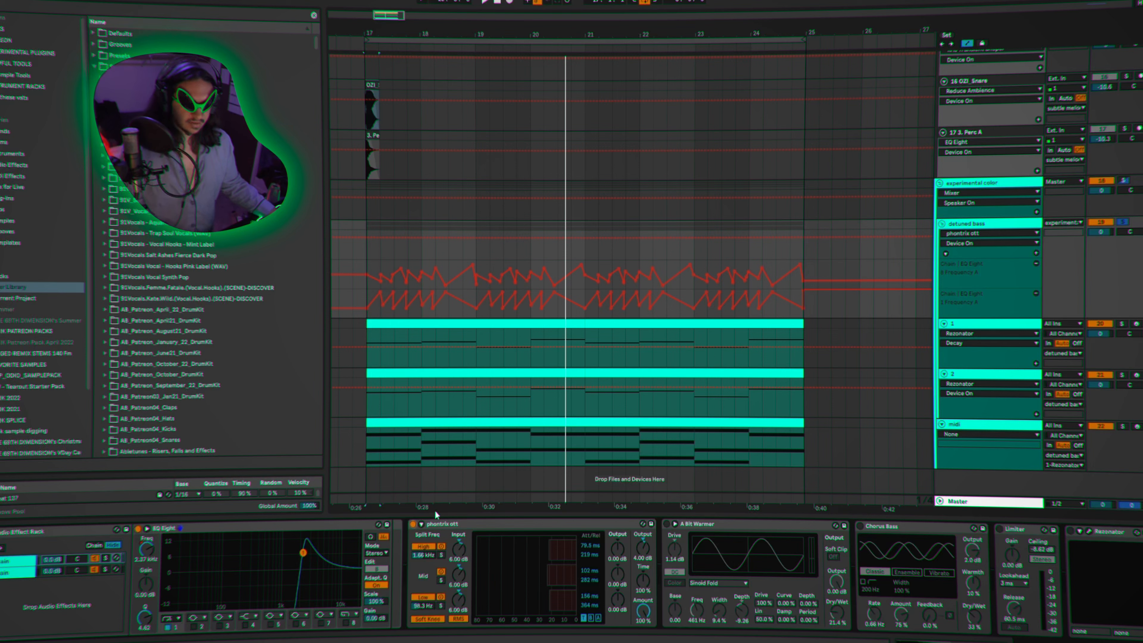
key("space")
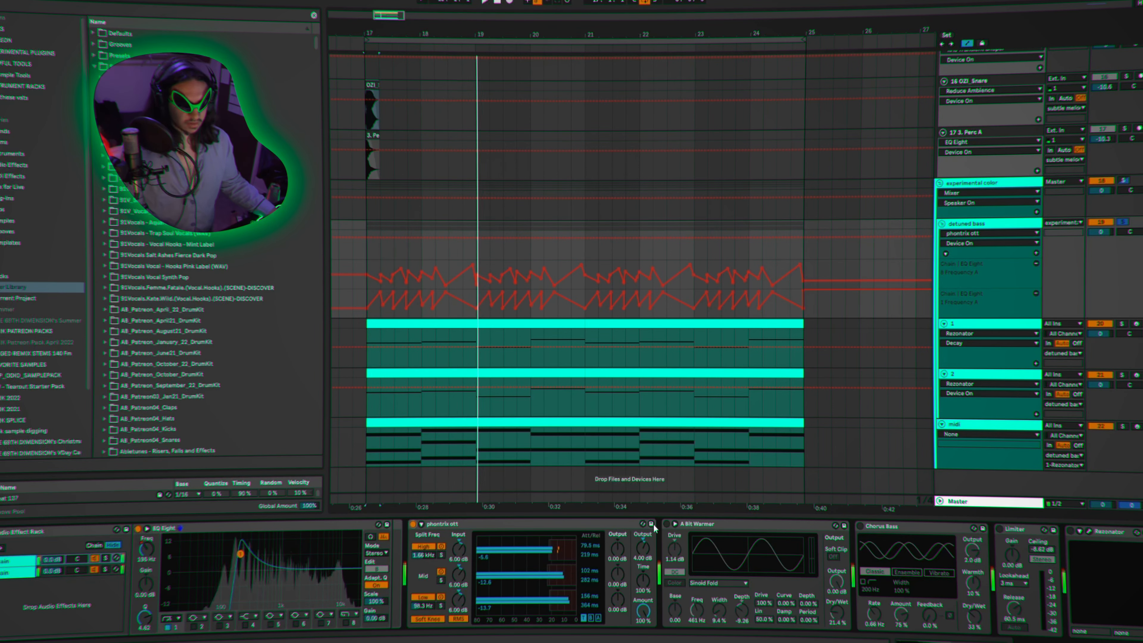
key("space")
left_click(701, 524)
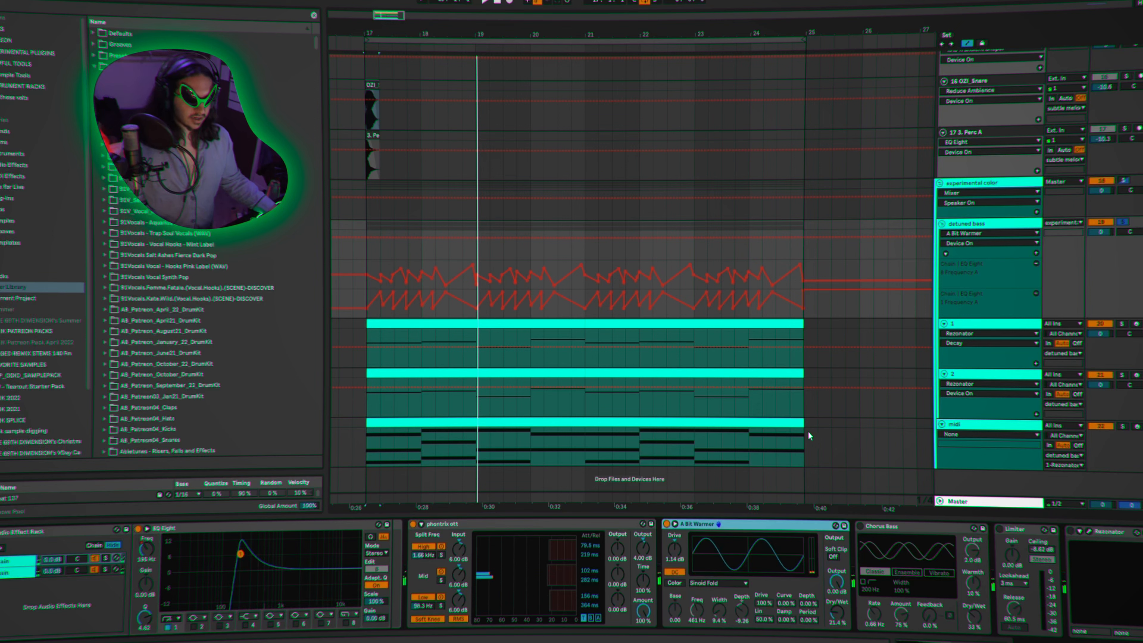
key("space")
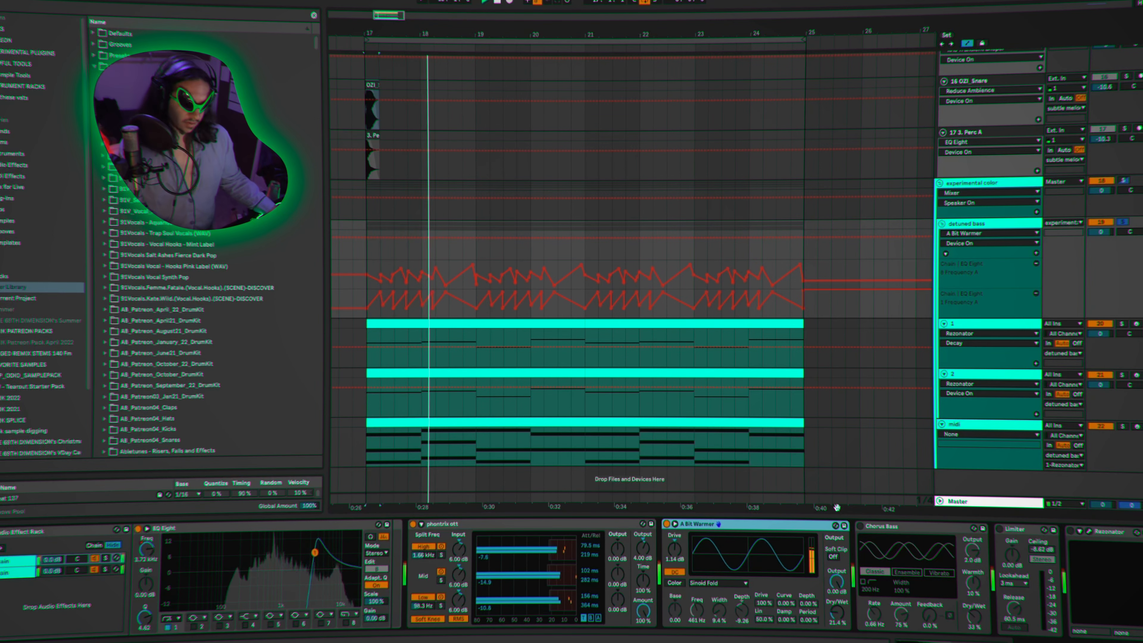
key("space")
Switch on Chorus Bass and the Limiter on the detuned bass group and audition the result.
scroll(904, 553, "right", 10)
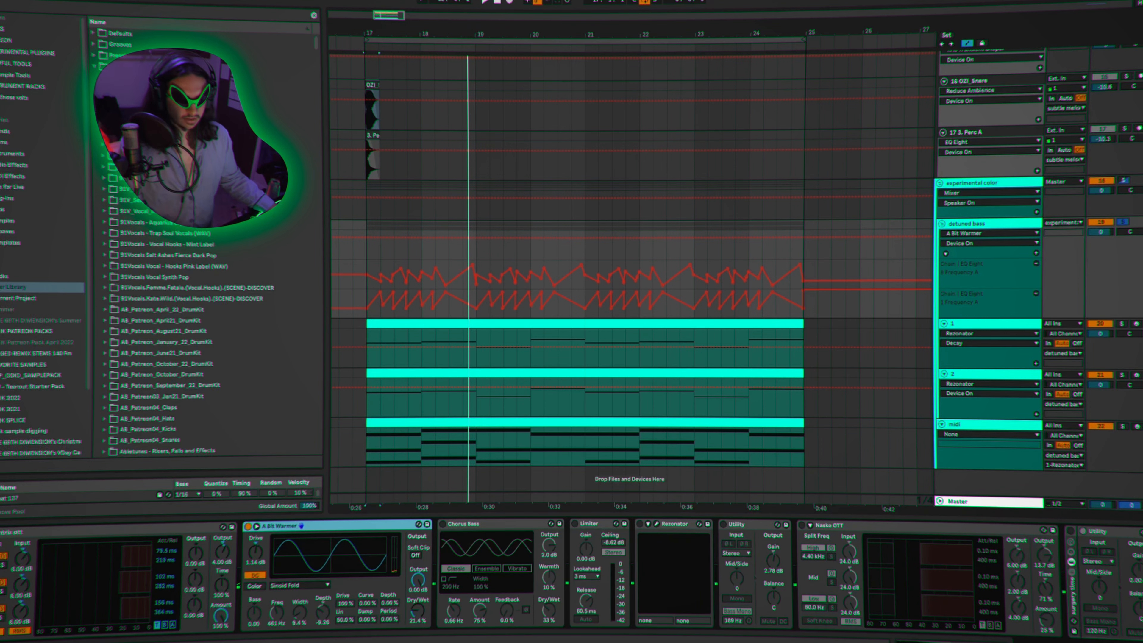
left_click(443, 524)
key("space")
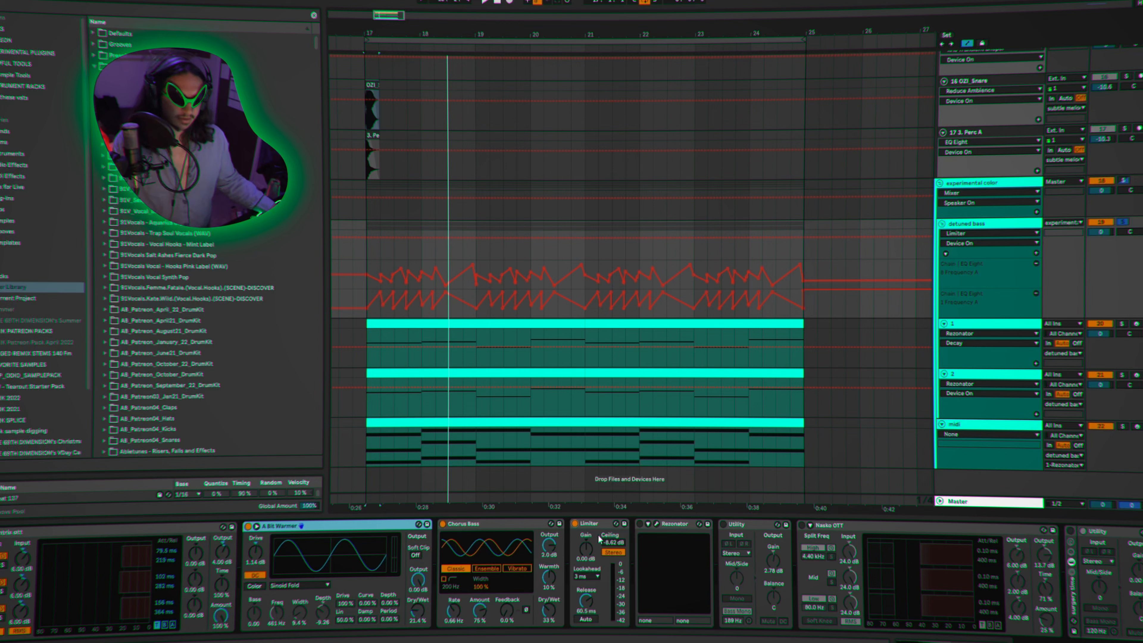
key("space")
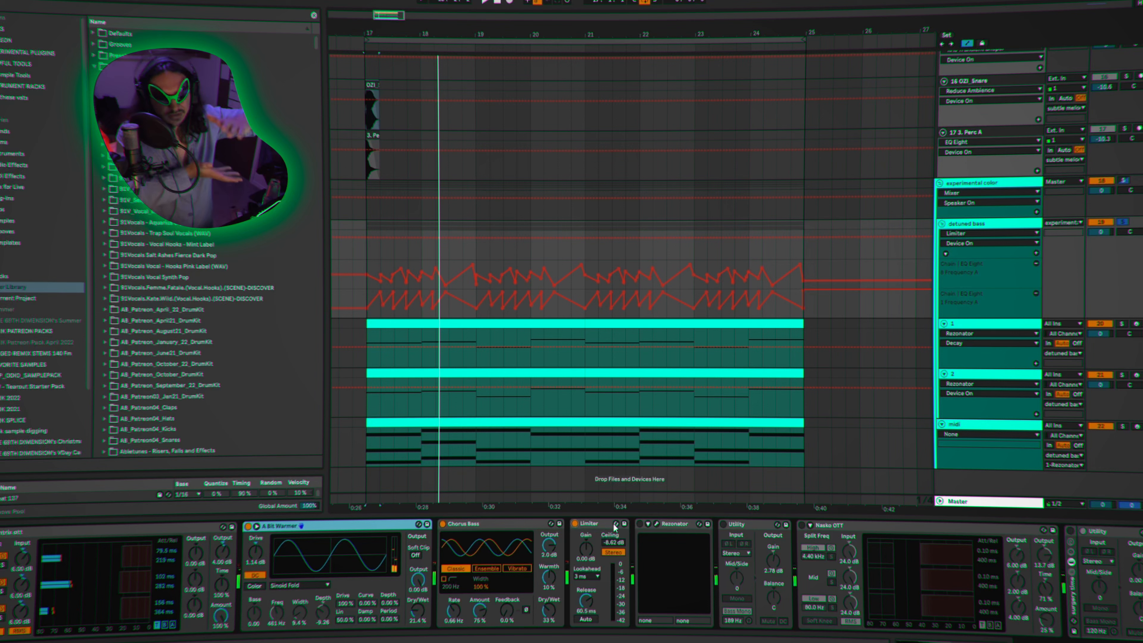
Switch on the detuned bass group's Rezonator and watch its MIDI-driven notes during playback.
left_click(655, 524)
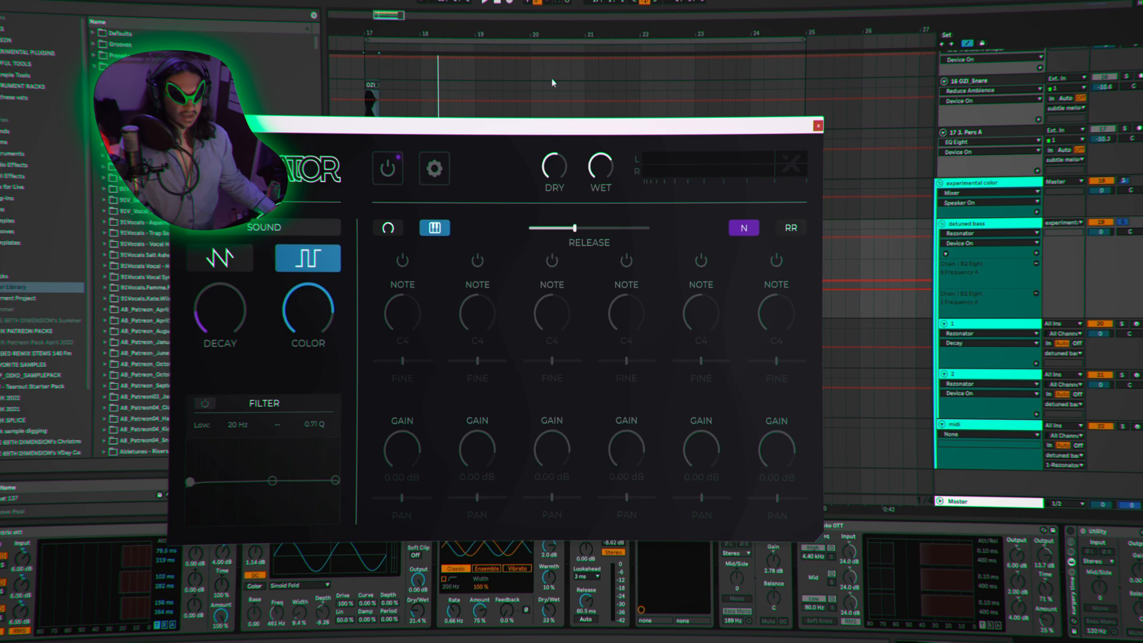
left_click_drag(553, 129, 705, 23)
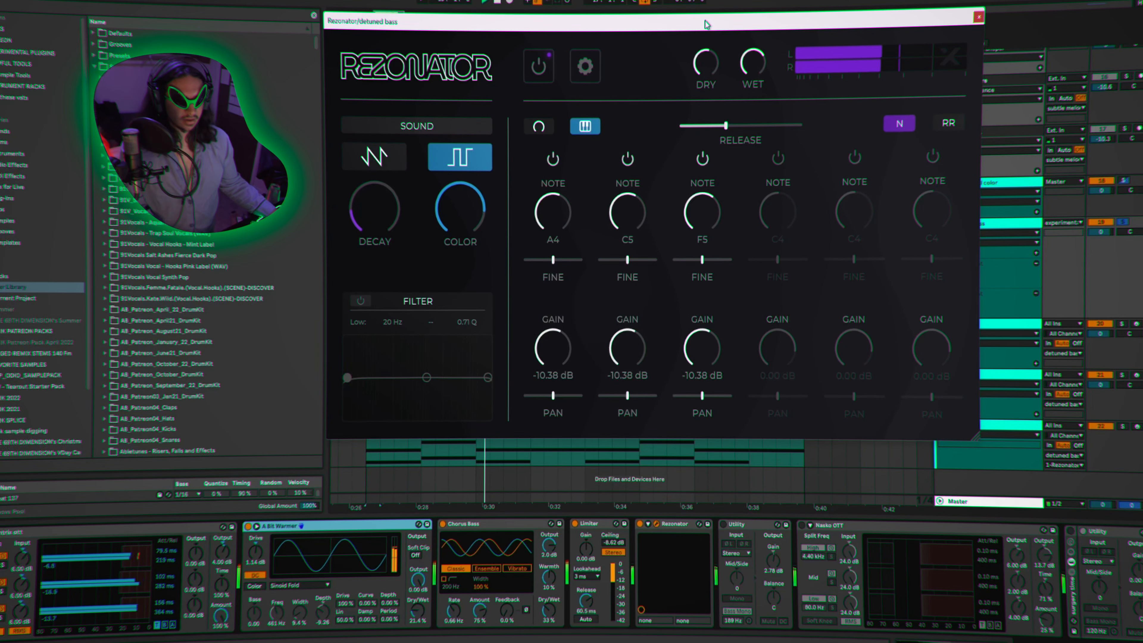
left_click(978, 17)
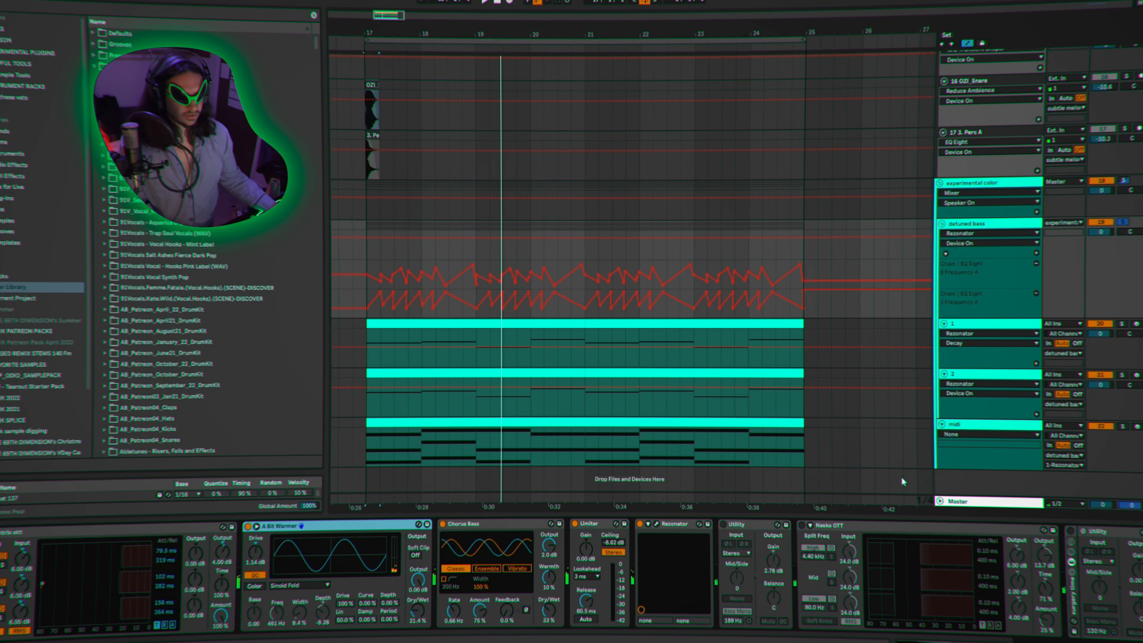
Compare the sawtooth and square resonance types in the detuned bass group's Rezonator during playback, ending on square.
left_click(974, 225)
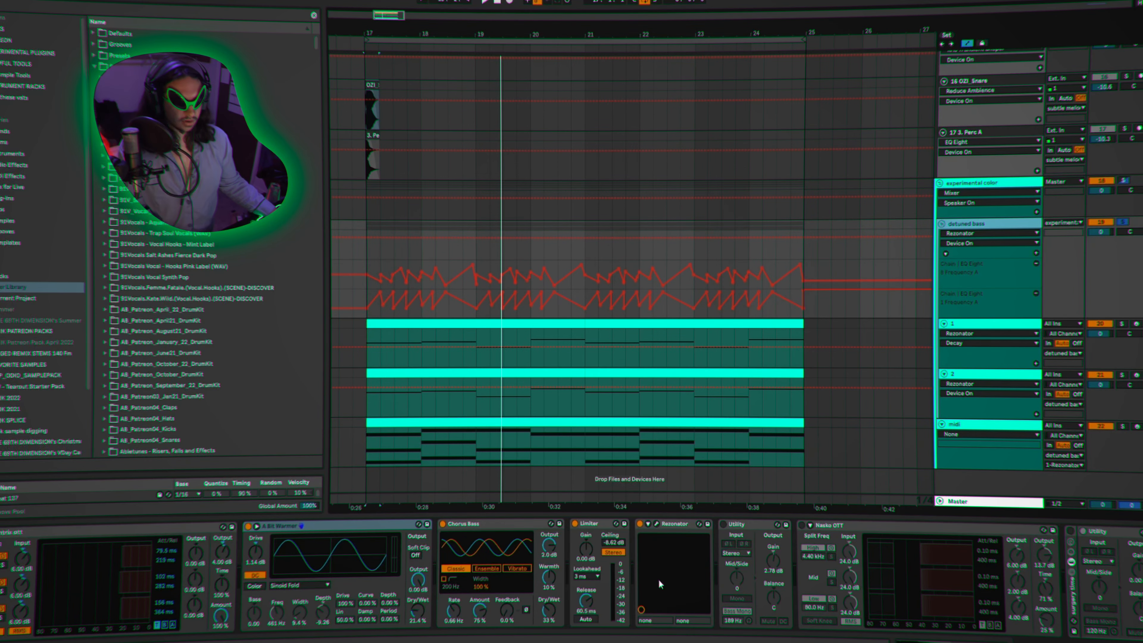
left_click(658, 524)
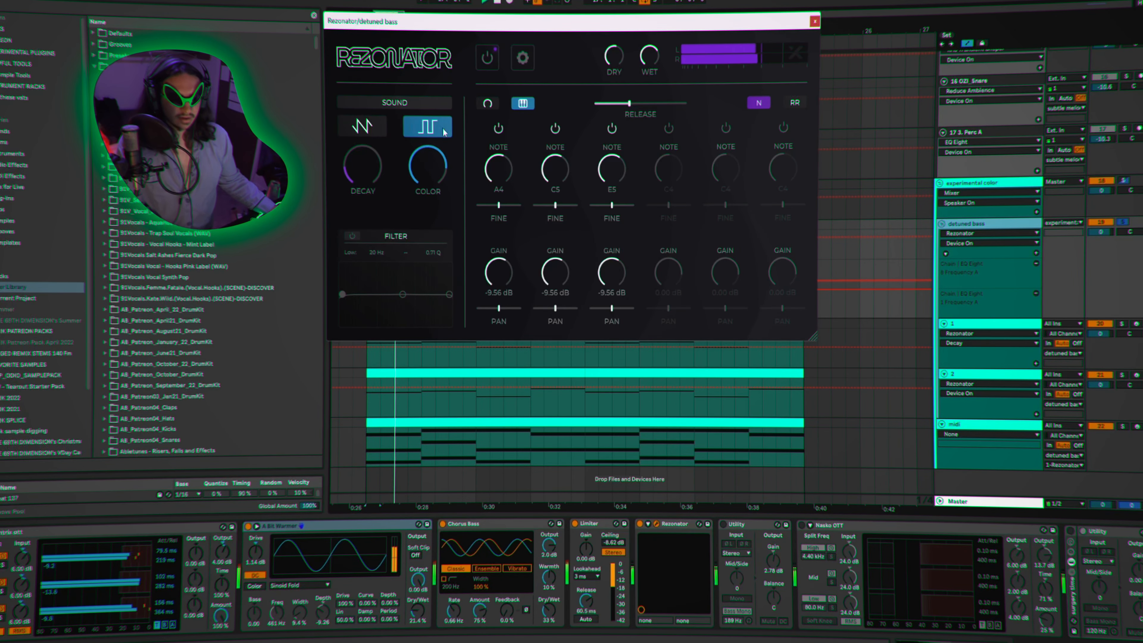
left_click(378, 129)
key("space")
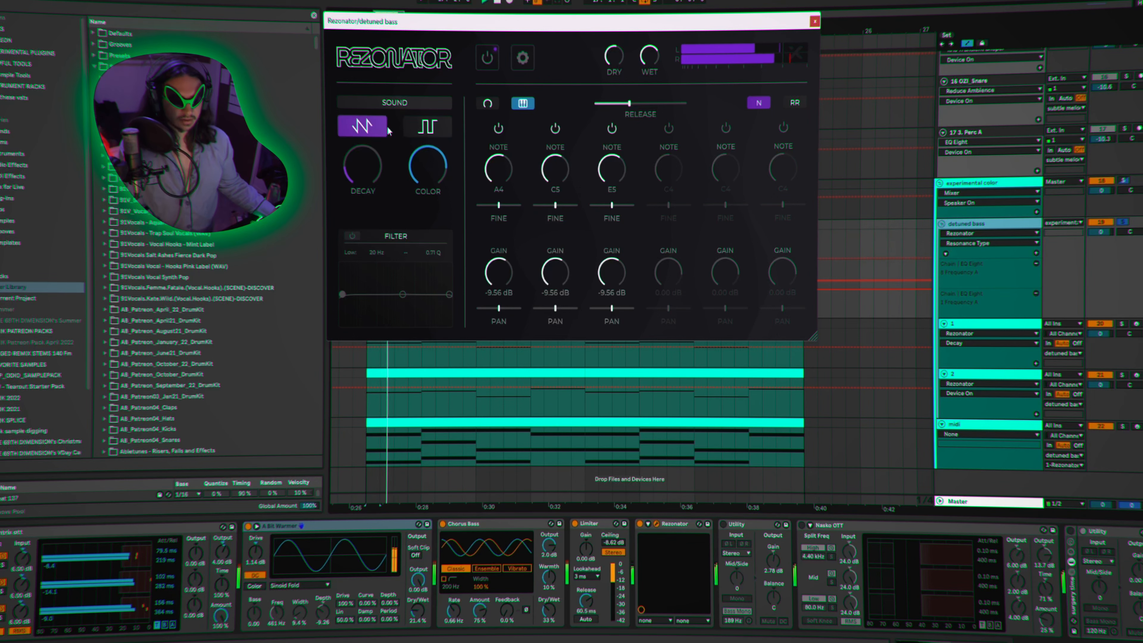
left_click(429, 128)
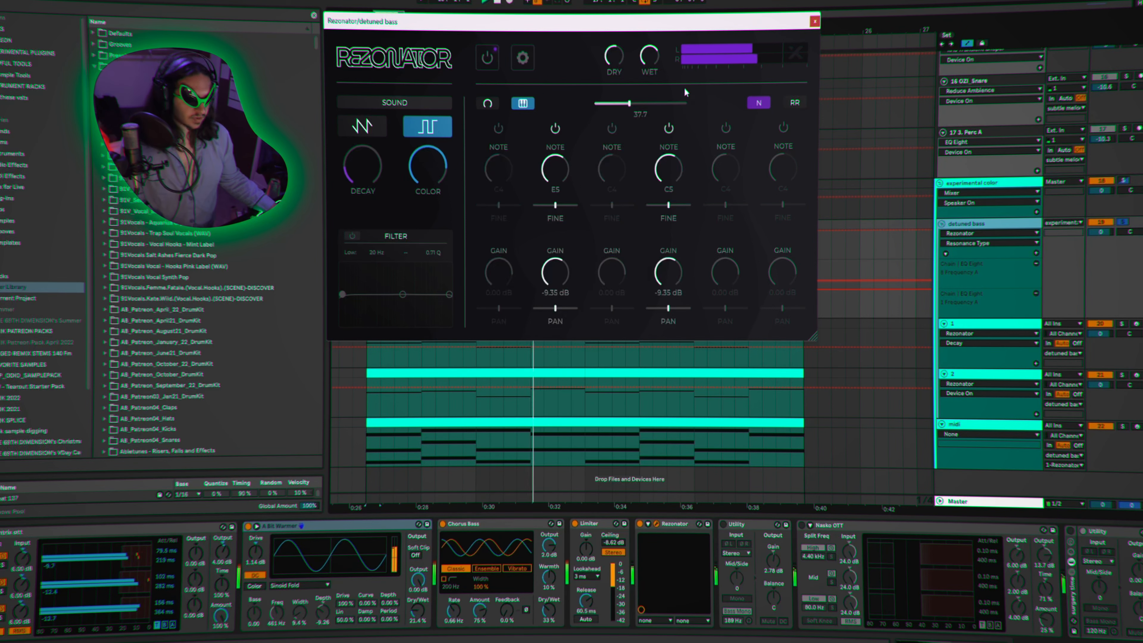
key("space")
left_click(813, 21)
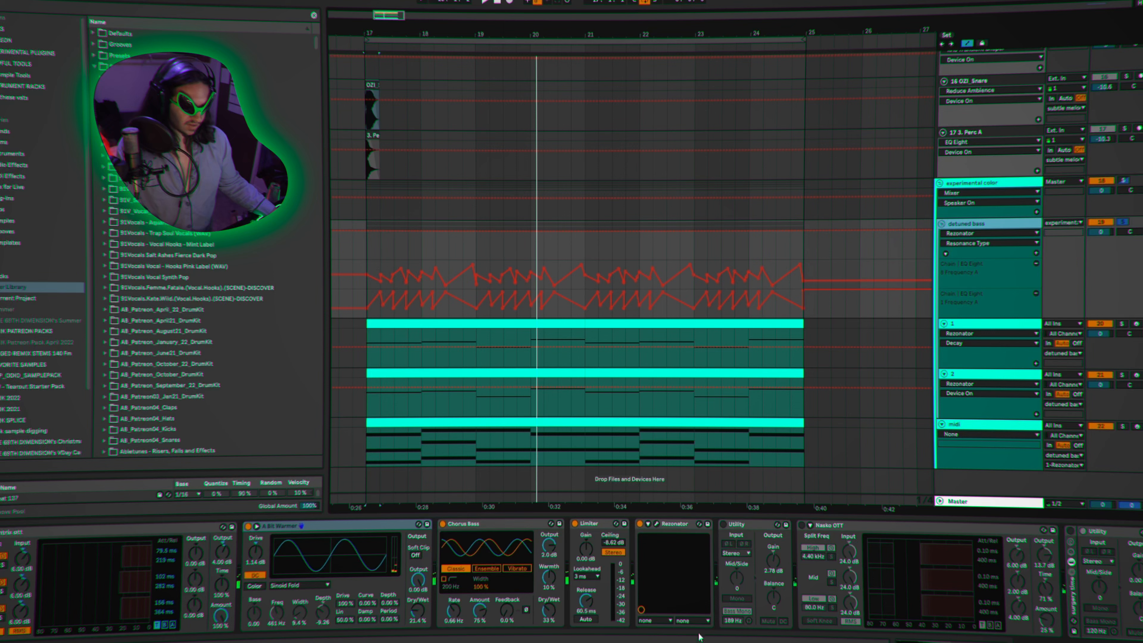
Switch on the Utility and Nasko OTT after Rezonator on the detuned bass group, auditioning each.
left_click(723, 523)
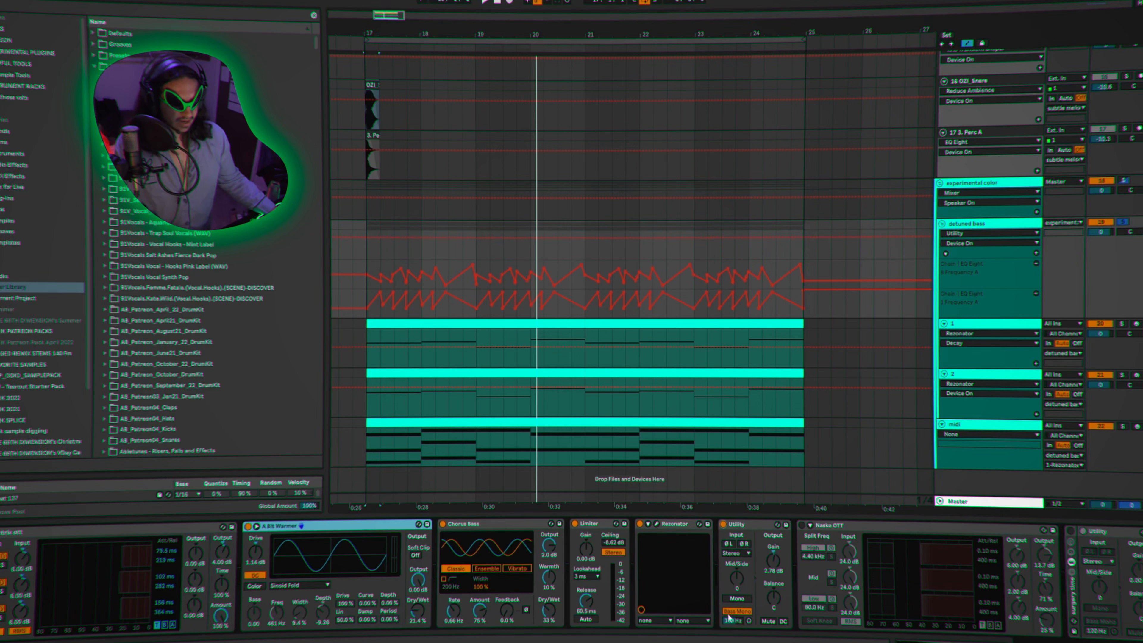
key("space")
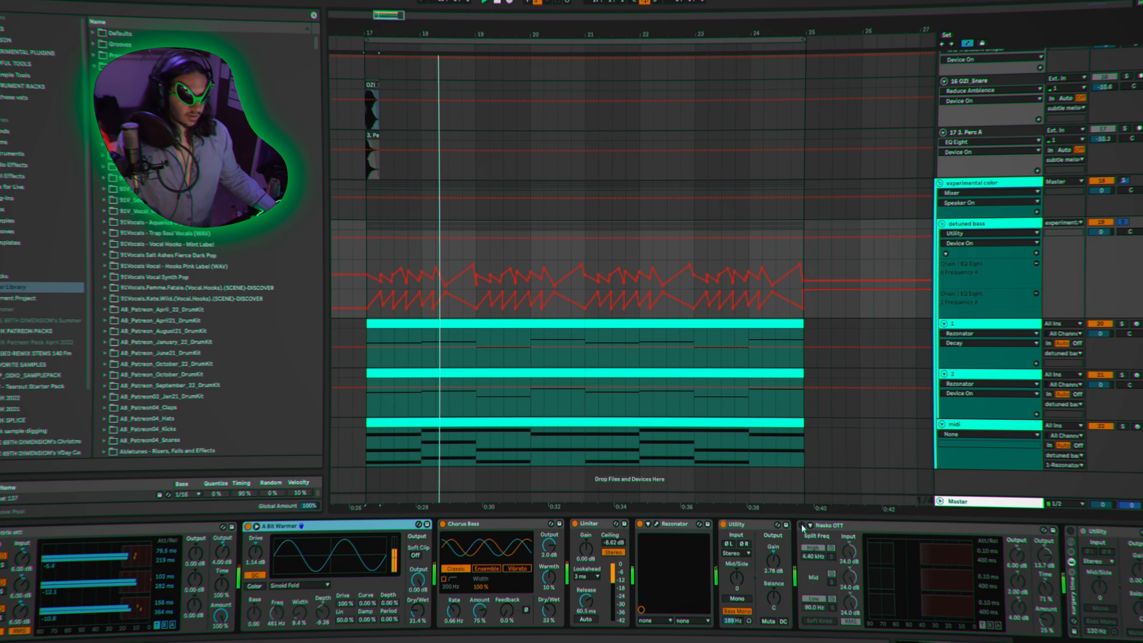
left_click(802, 524)
scroll(801, 540, "right", 15)
key("space")
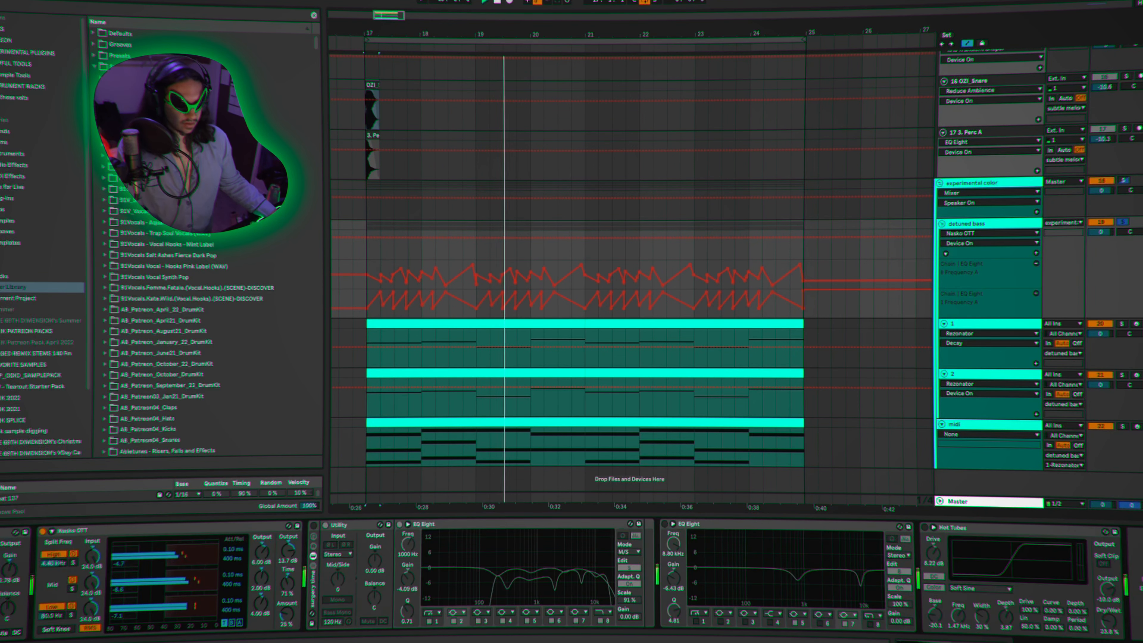
Switch on the surgery time rack on the detuned bass group, audition it, and revisit the earlier effect rack's EQ Eight.
left_click(314, 525)
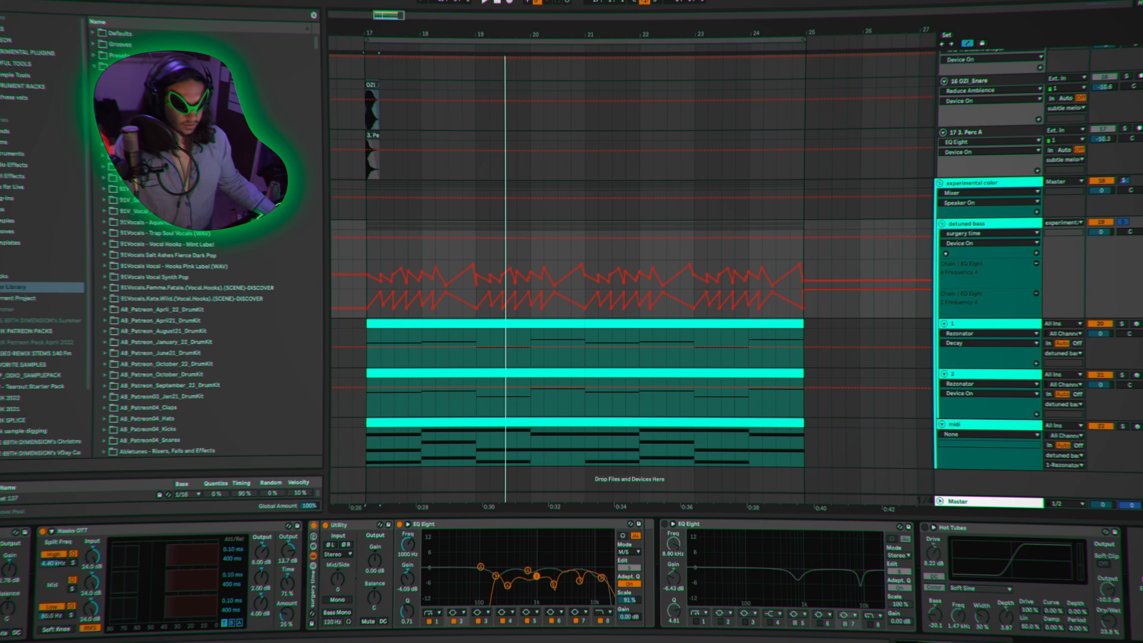
key("space")
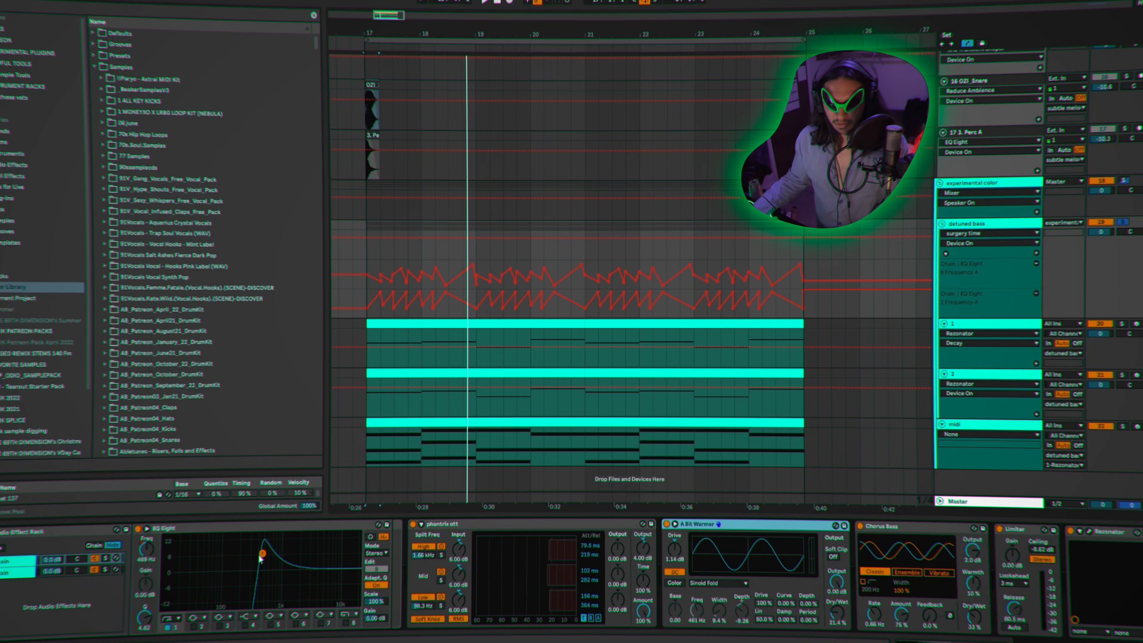
left_click(14, 573)
left_click(6, 562)
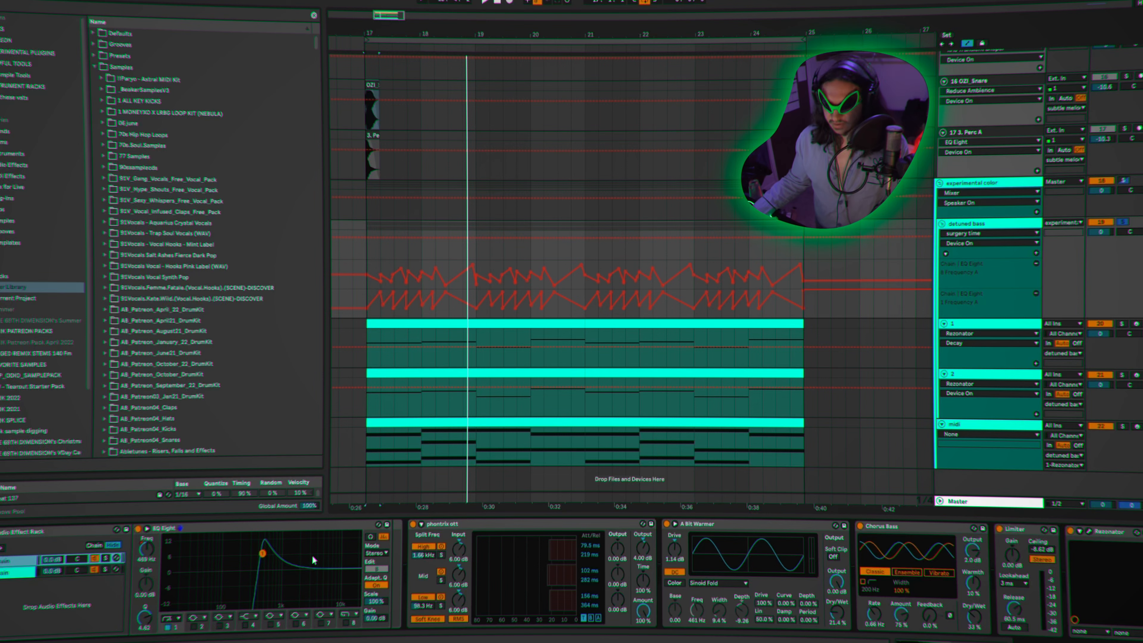
Switch on the EQ Eight and Hot Tubes after the surgery time rack on the detuned bass group and audition the full chain.
scroll(571, 579, "right", 20)
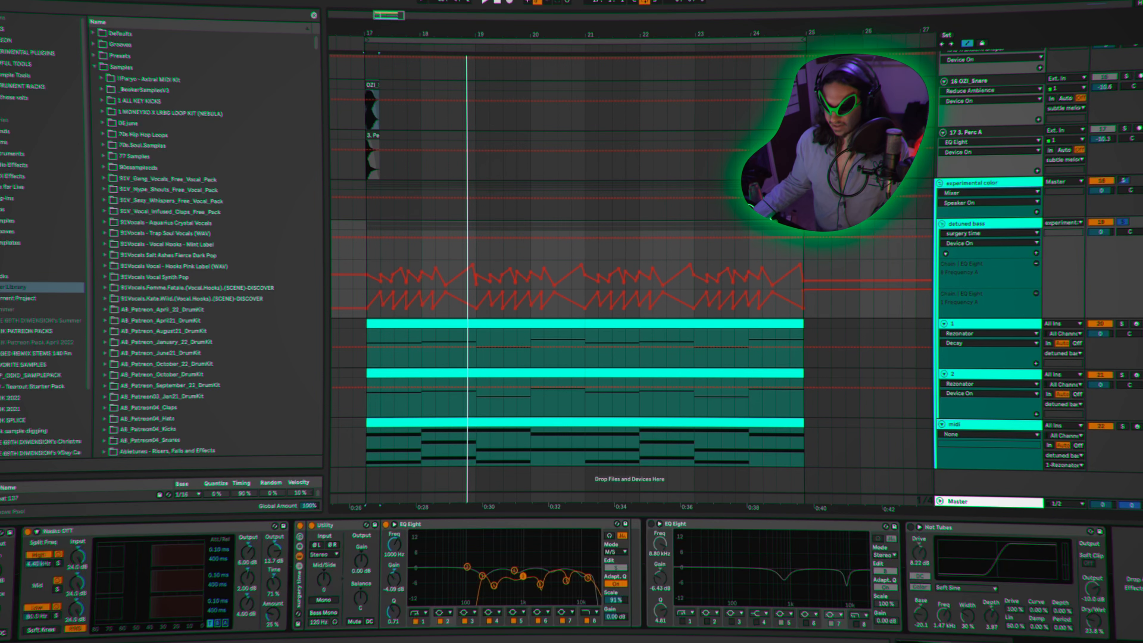
left_click(651, 524)
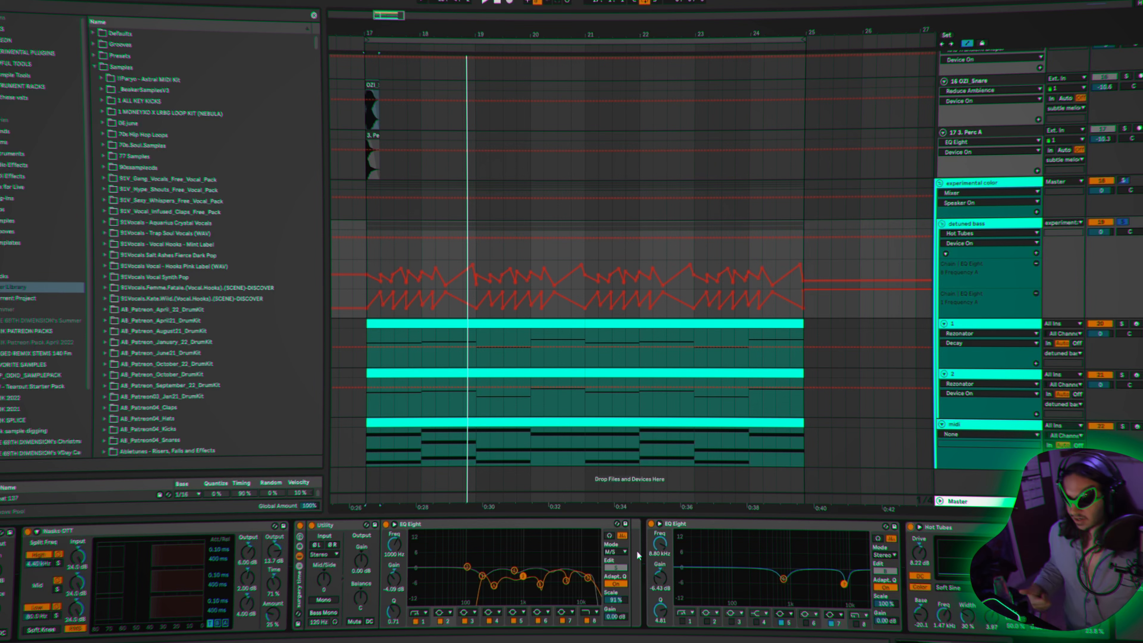
key("space")
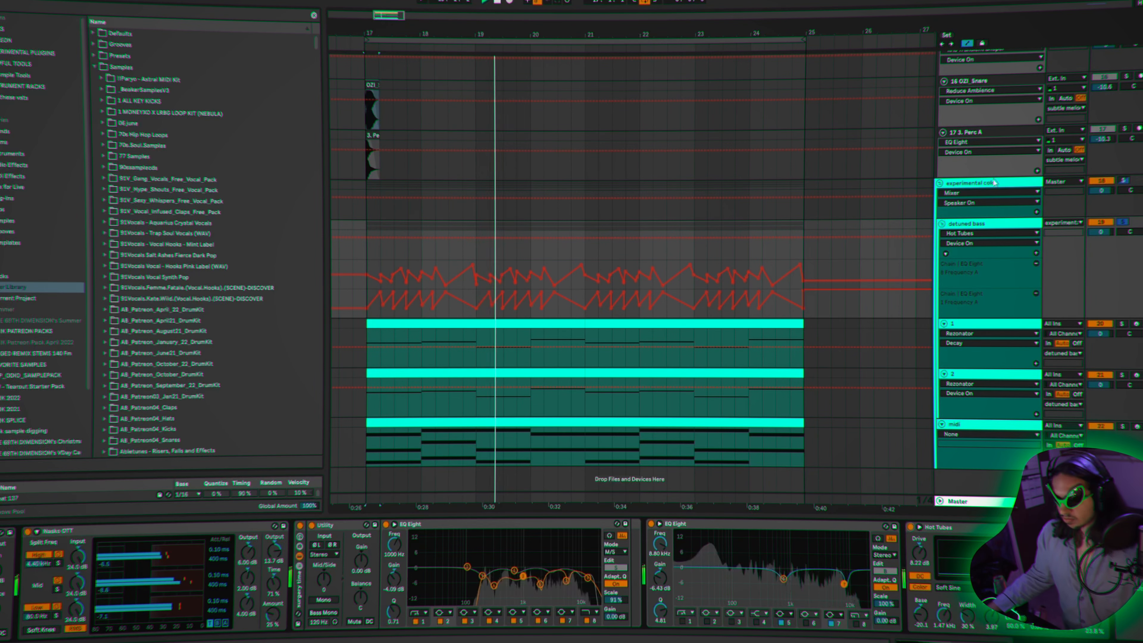
Open the experimental color group's device chain, select all four devices from EQ Eight to Glue Compressor, and audition them together.
left_click(1008, 184)
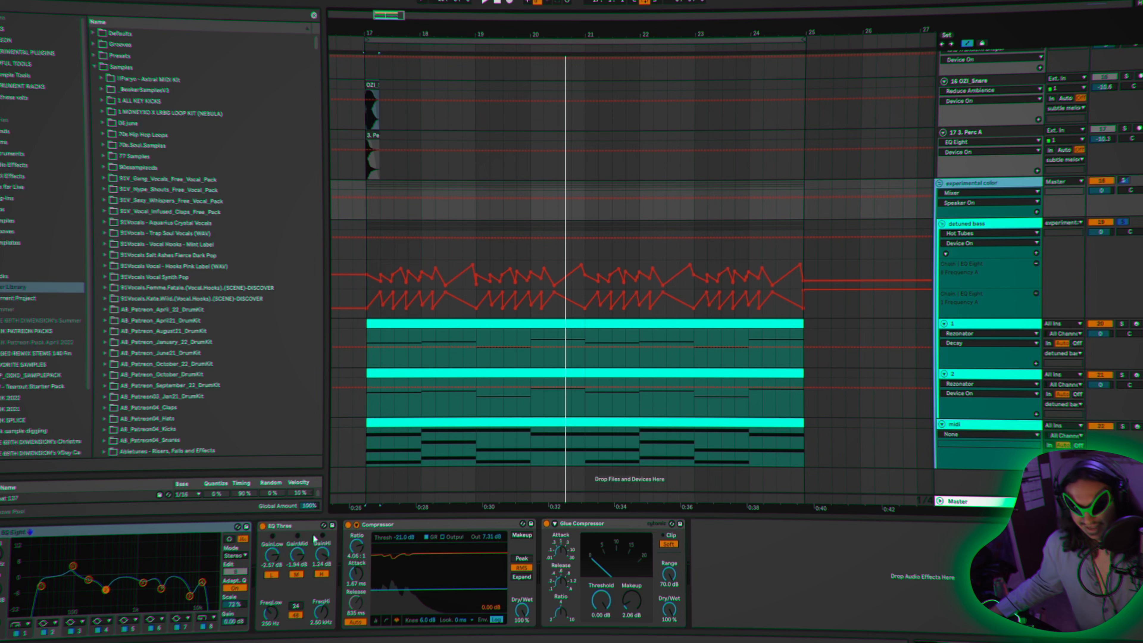
left_click(286, 532)
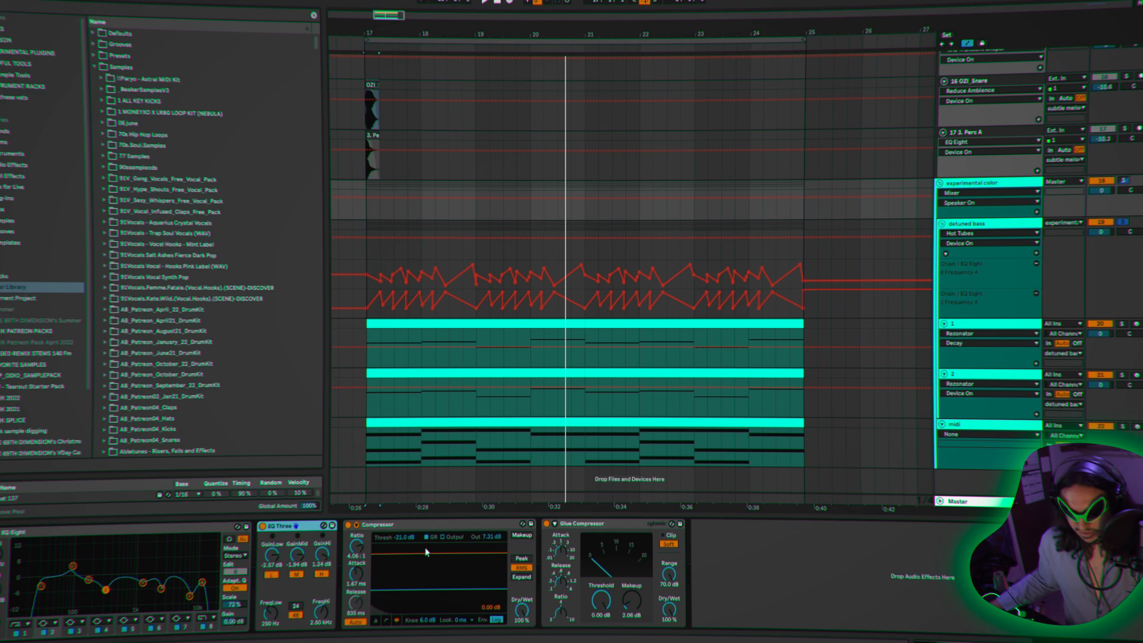
left_click(631, 526)
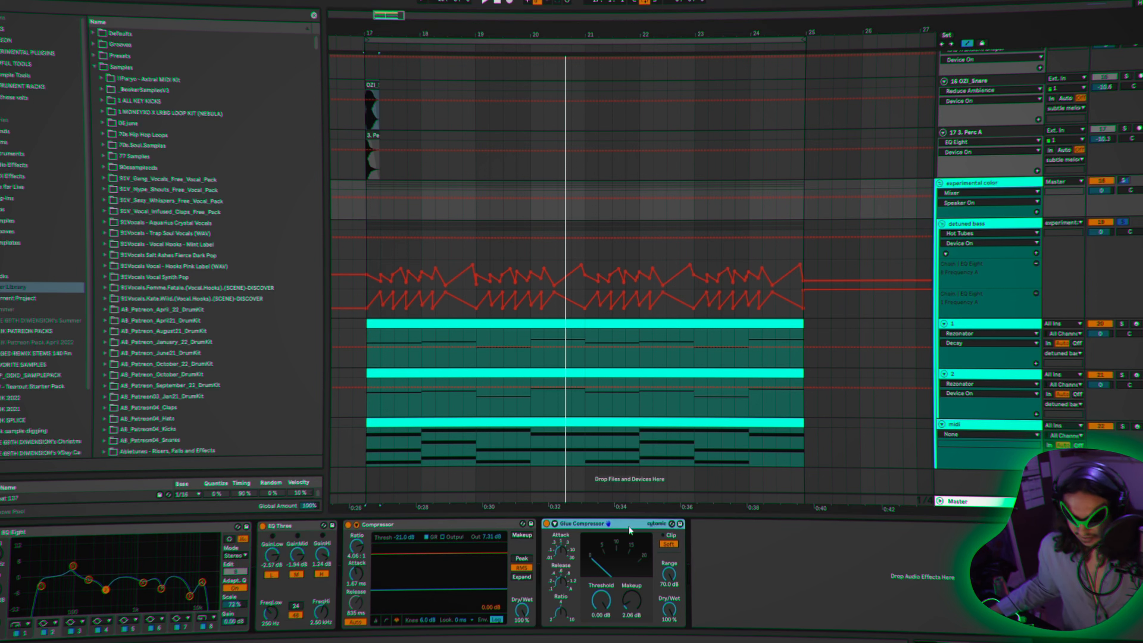
left_click(103, 532)
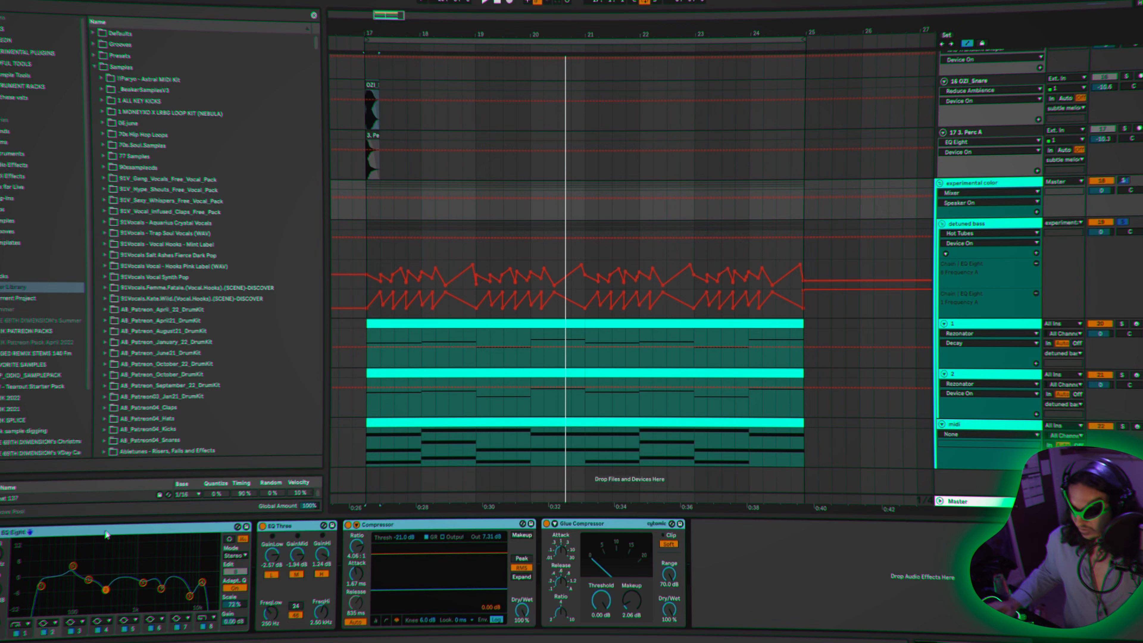
key("space")
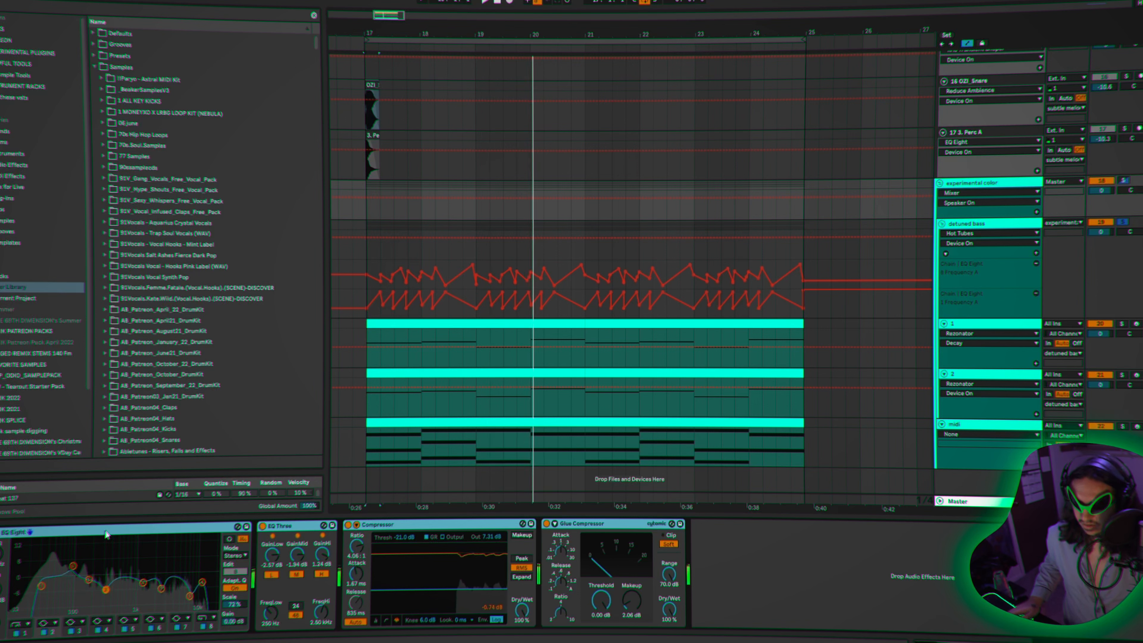
key("space")
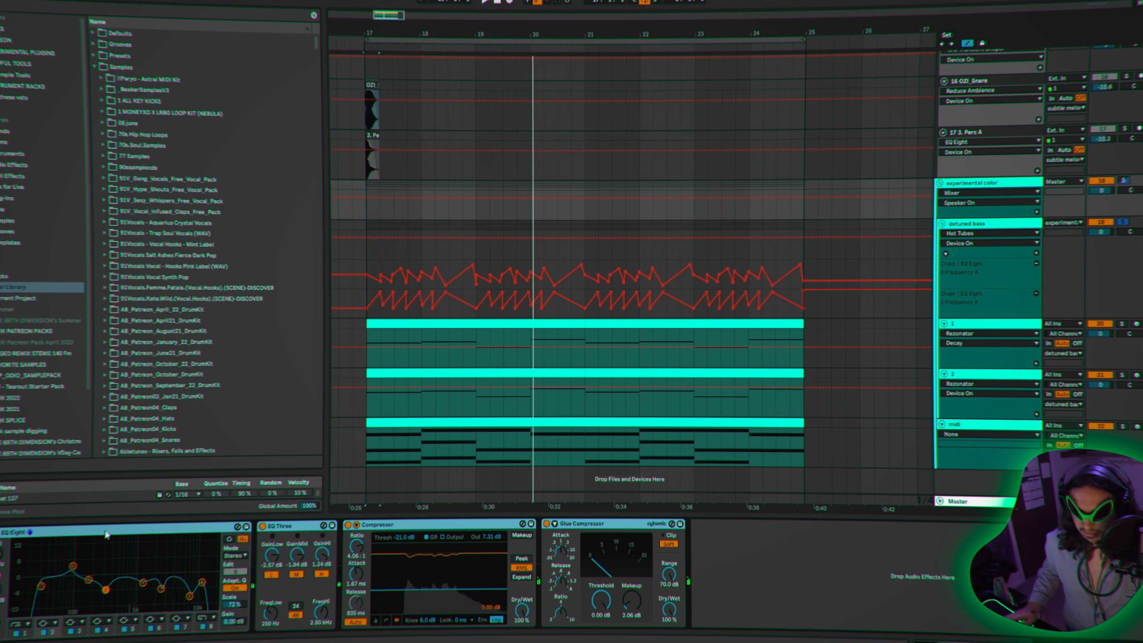
Compare the experimental color group with EQ Three bypassed, inspect its Compressor and Glue Compressor, and play the result.
left_click(288, 533)
key("space")
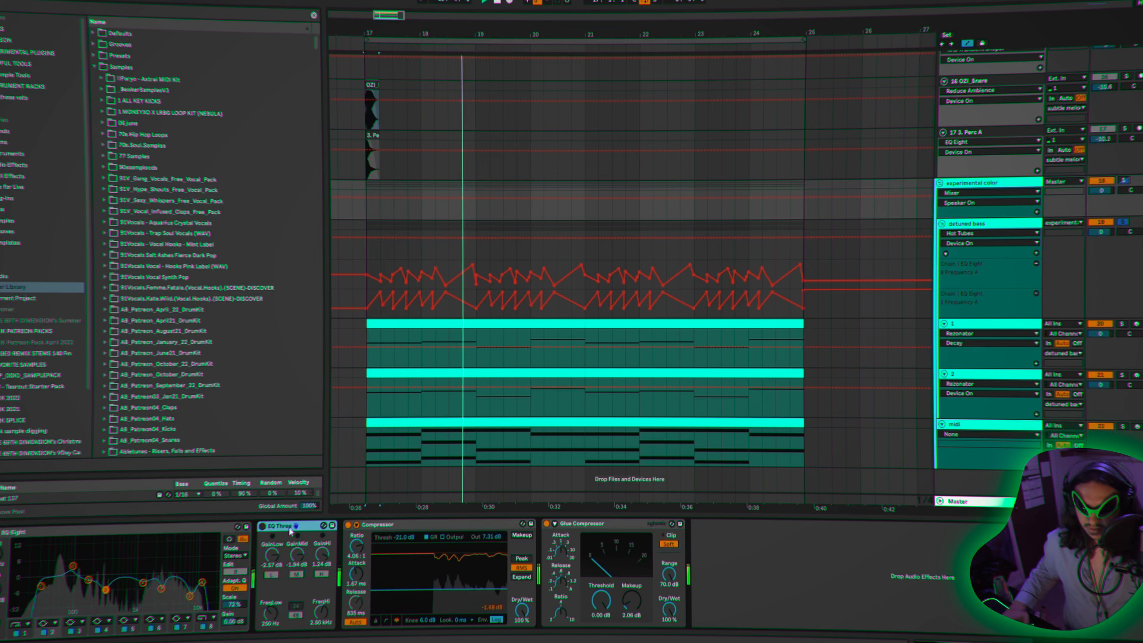
left_click(404, 525)
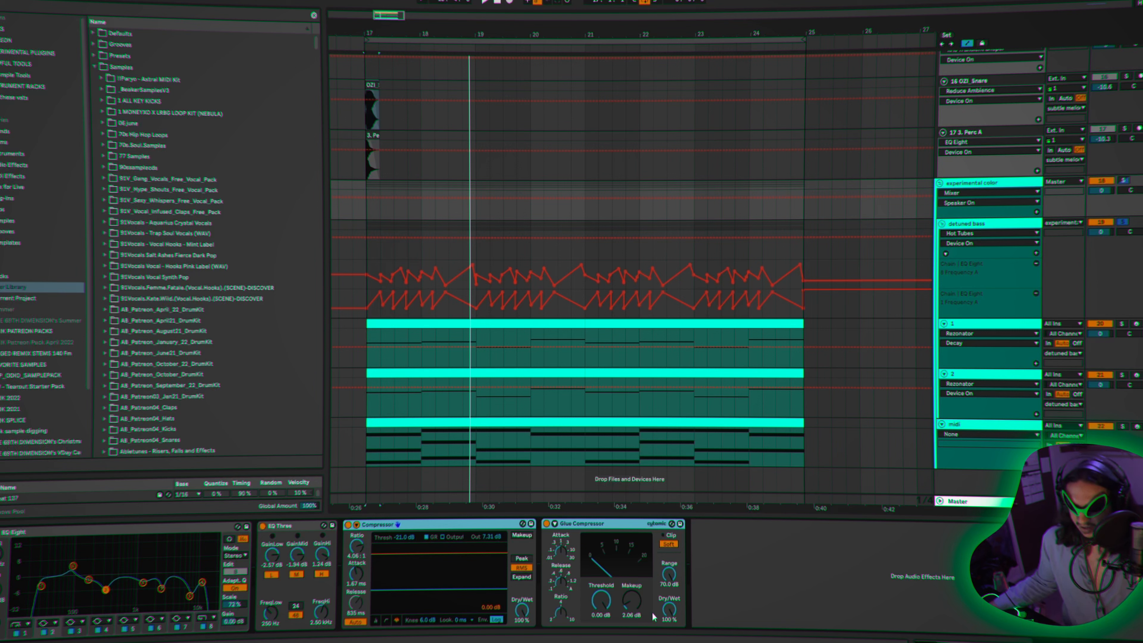
left_click(625, 525)
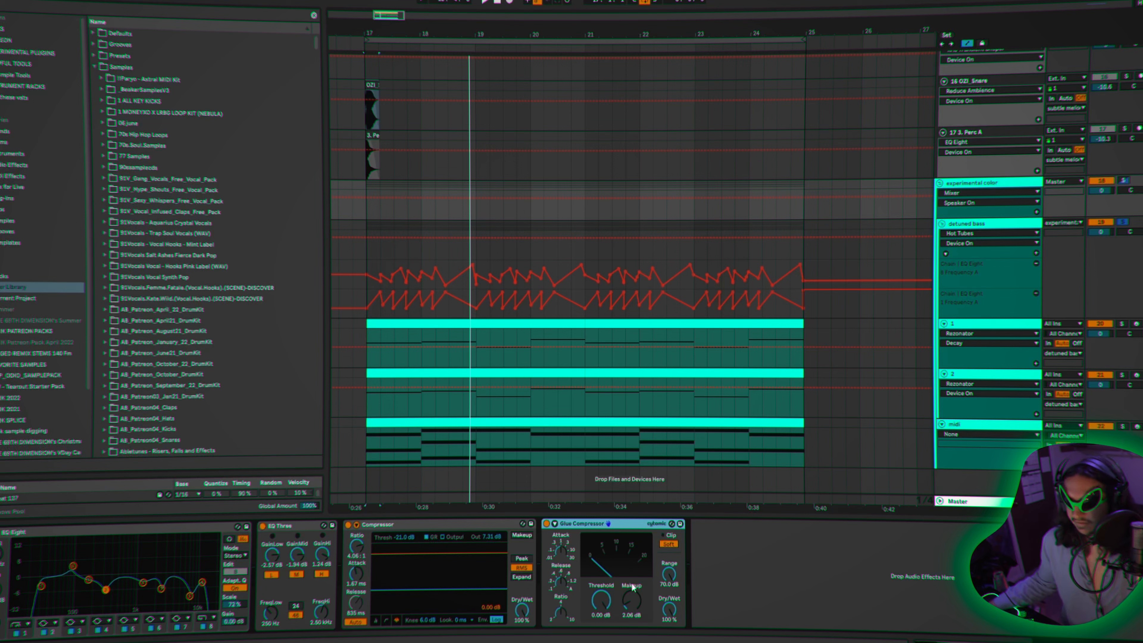
key("space")
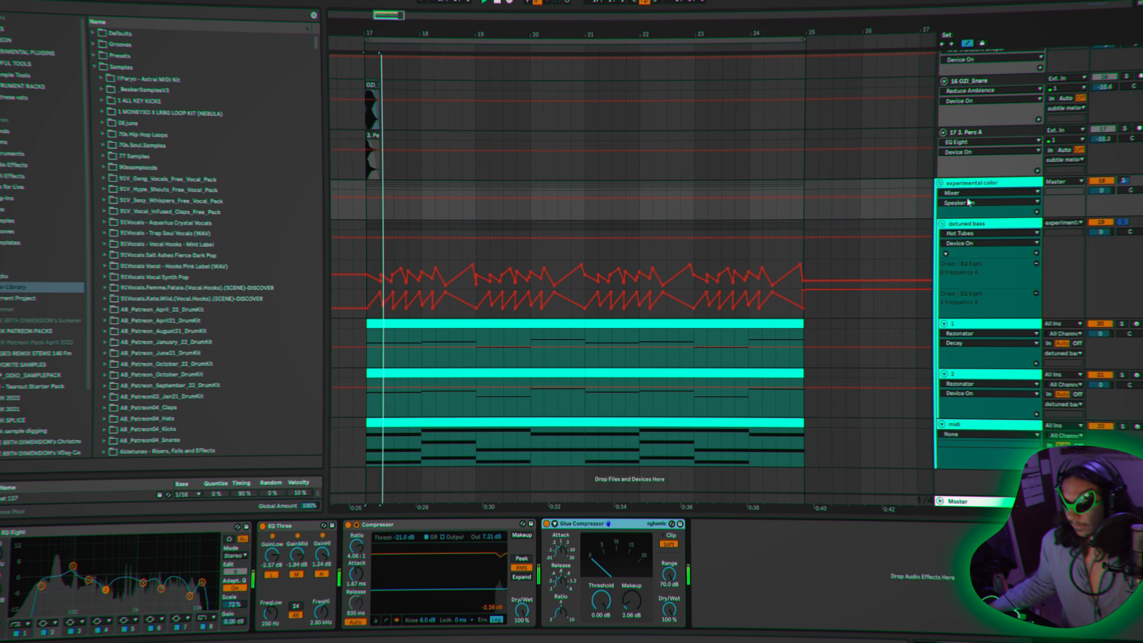
Collapse the experimental color and subtle melodic perc/snare groups and return to the JKUCH Future Bass tracks.
left_click(940, 183)
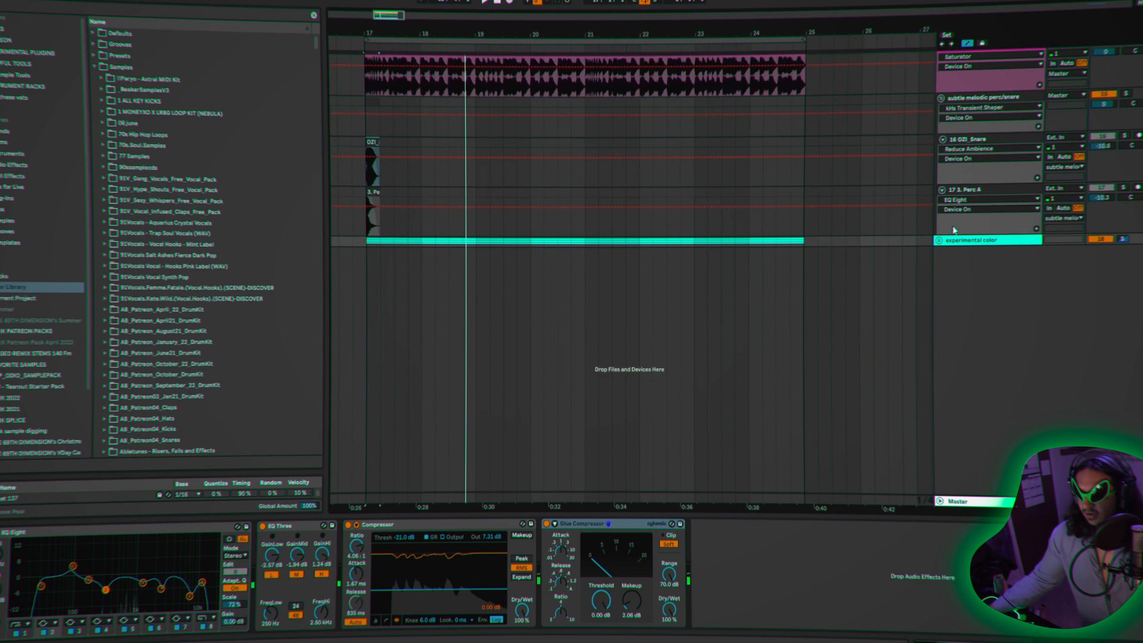
scroll(954, 226, "up", 5)
left_click(941, 236)
scroll(945, 225, "up", 5)
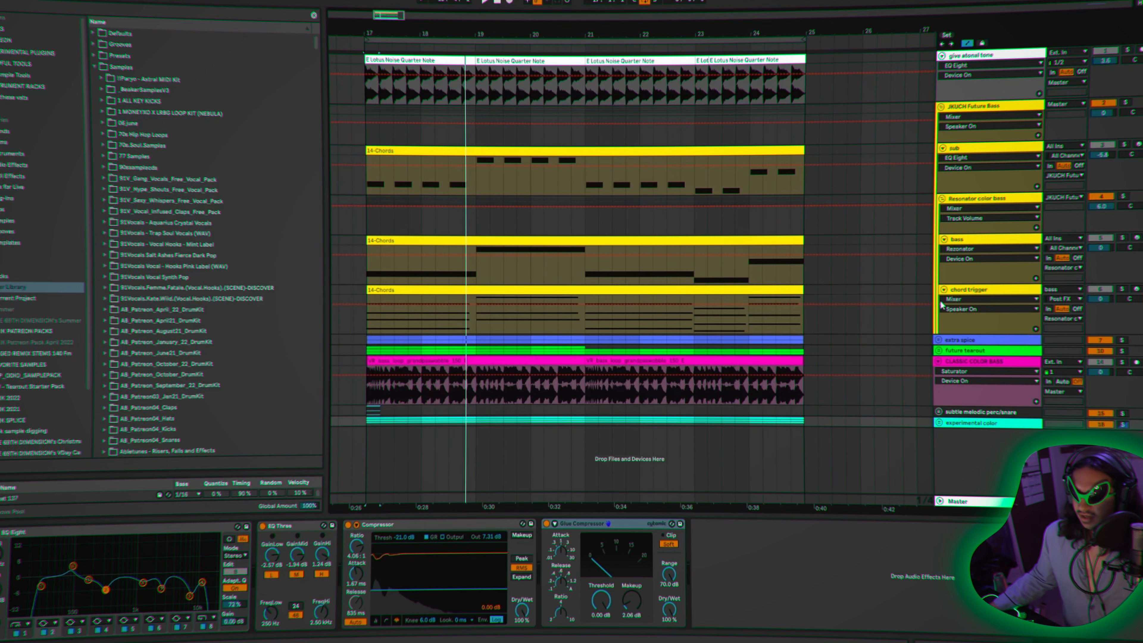